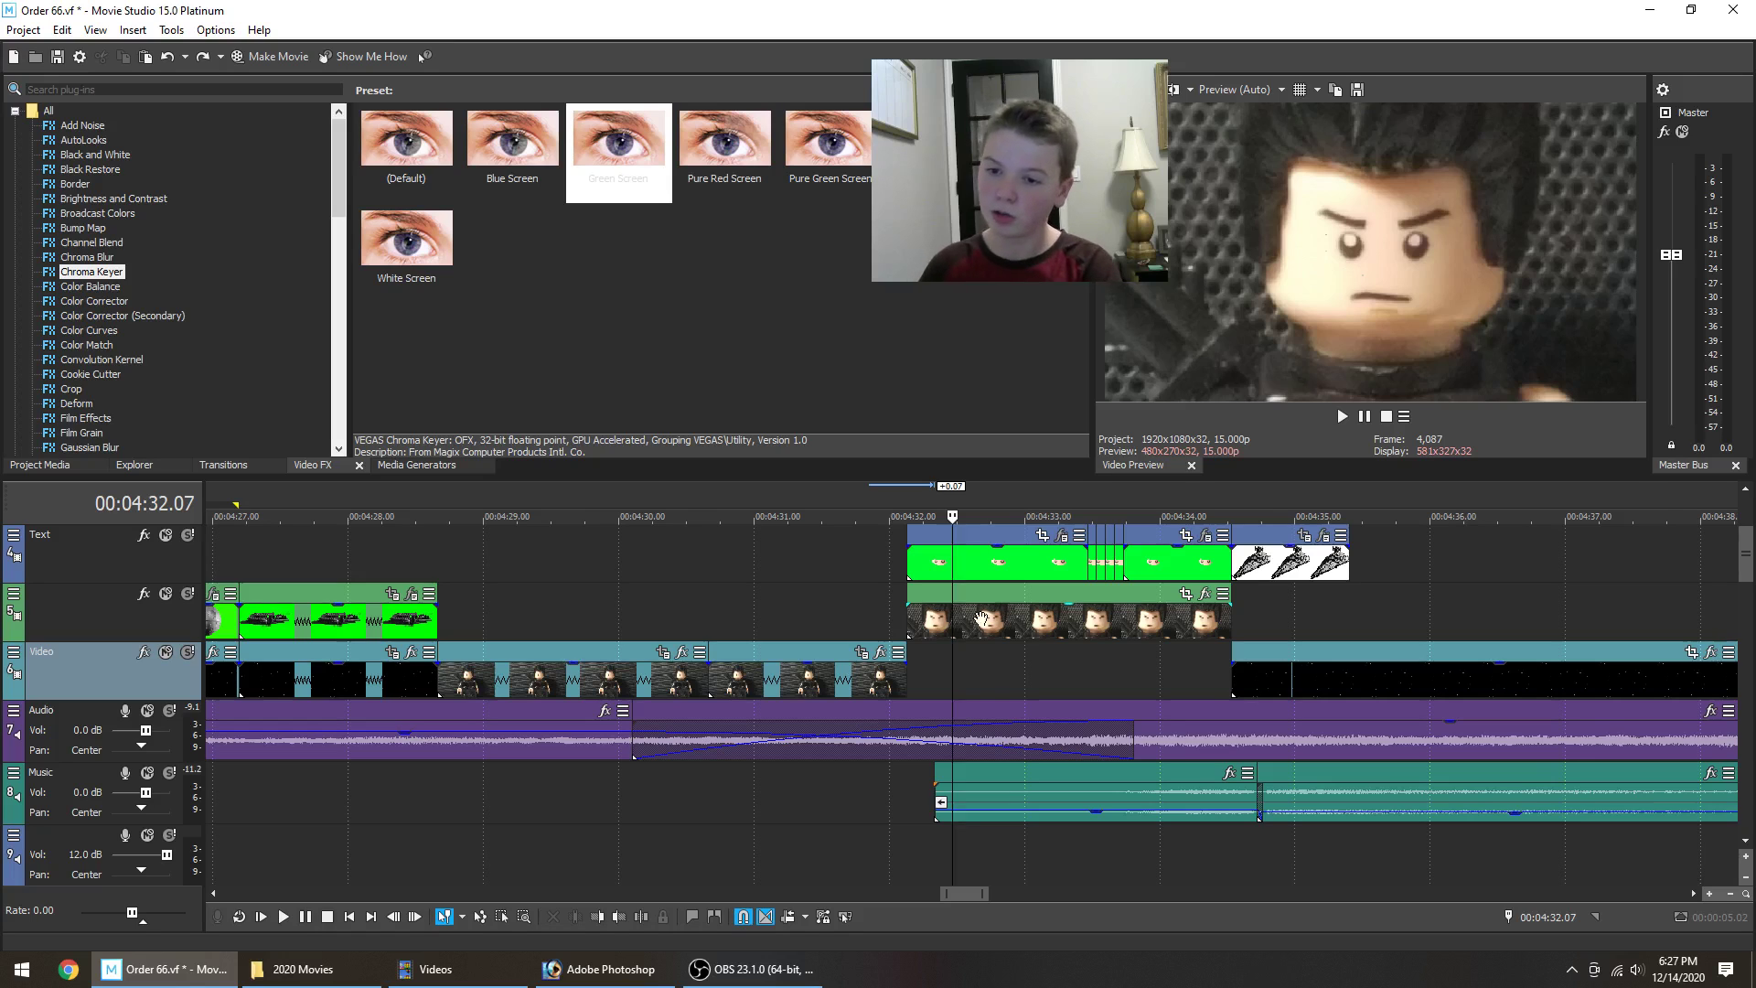
Move the playhead back to the Death Star laser shot near 4:23.
scroll(852, 592, down, 3)
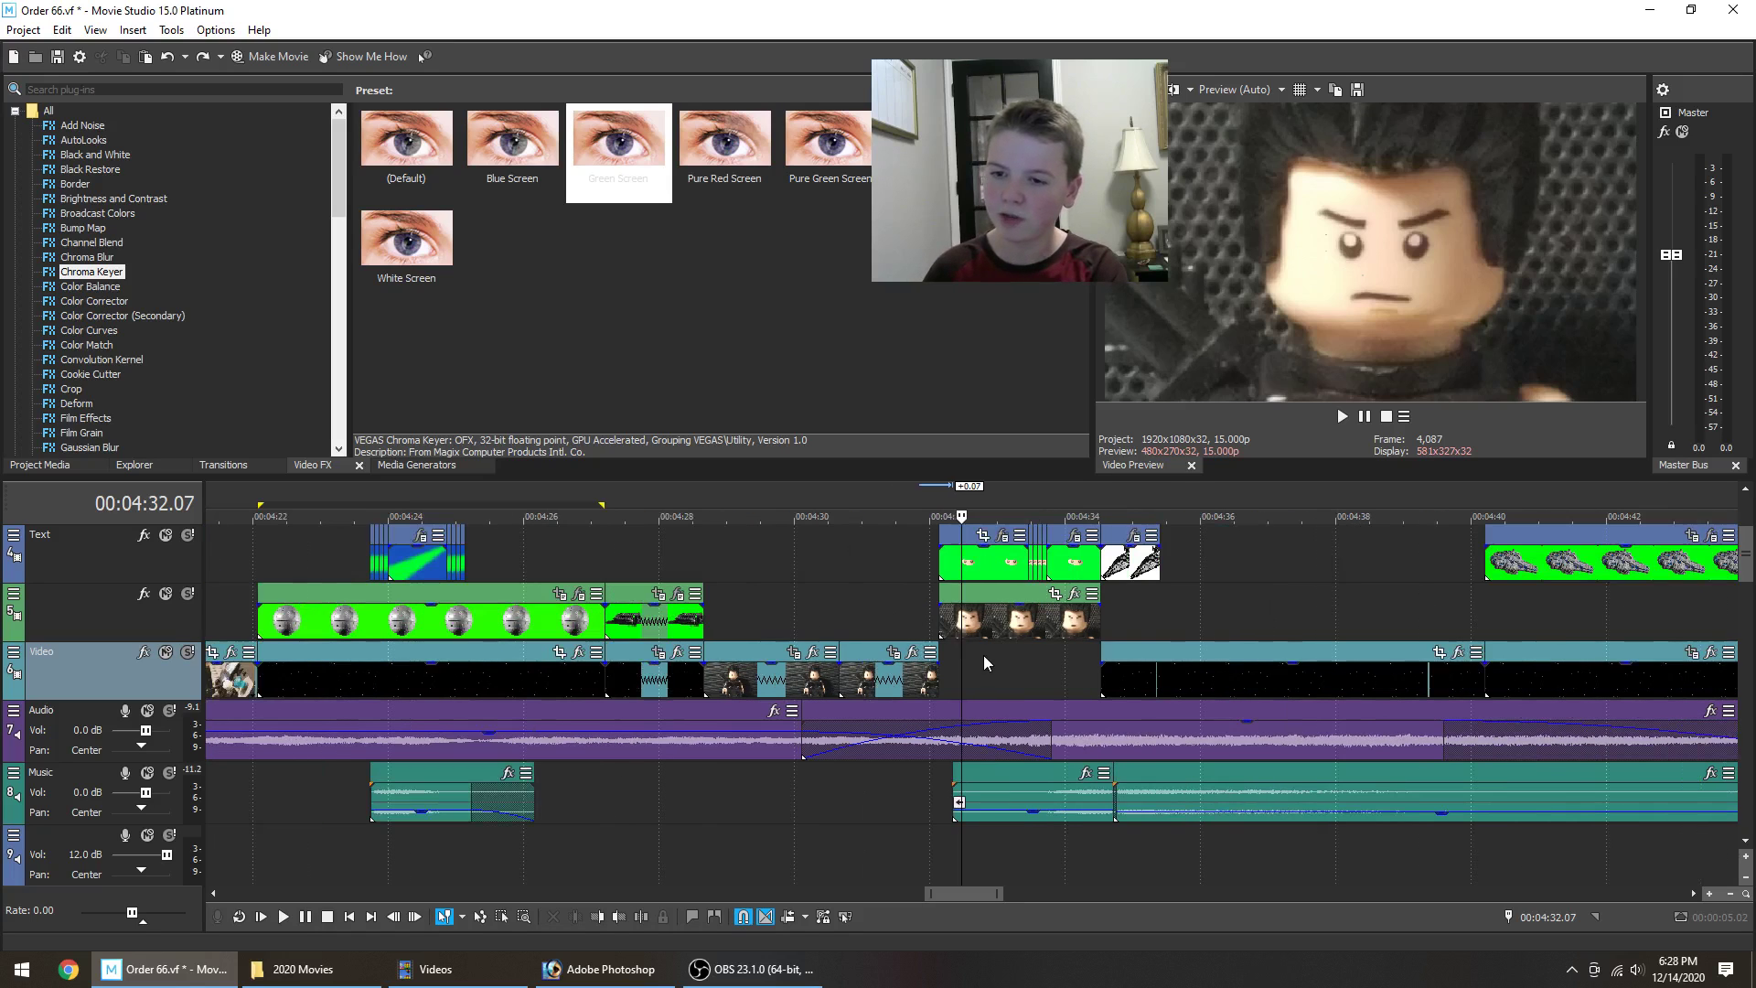
click(760, 574)
click(688, 557)
click(635, 556)
click(624, 556)
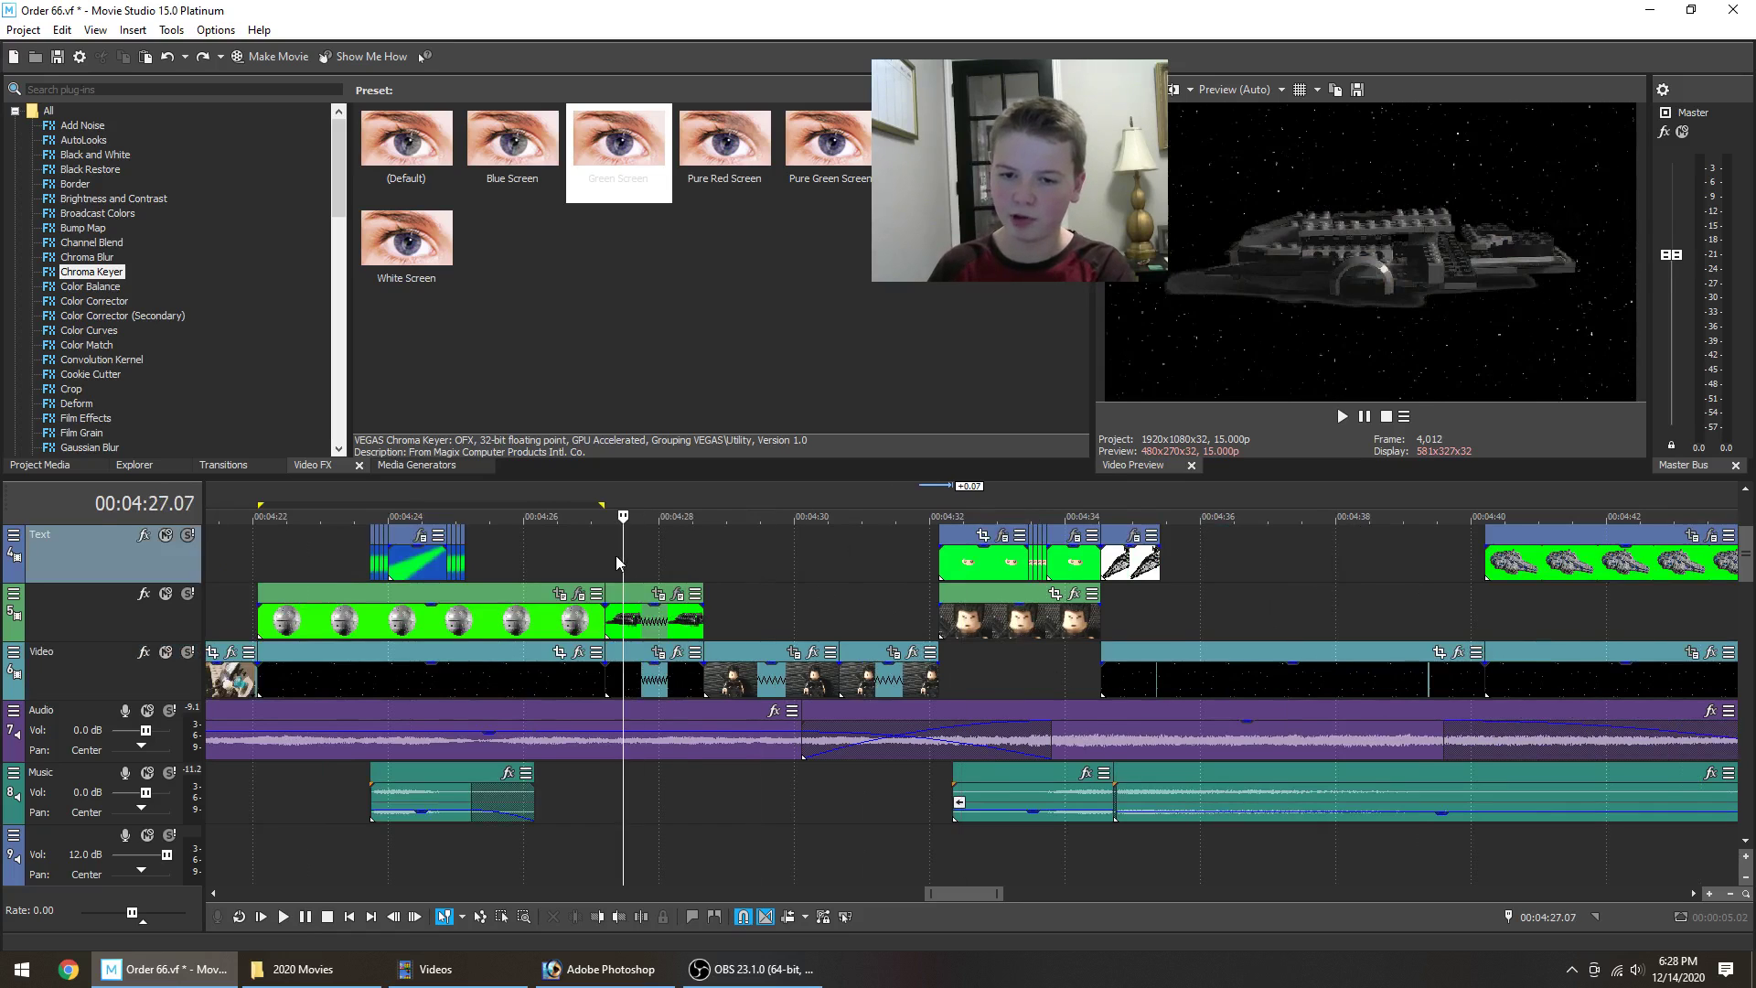
click(614, 556)
click(366, 576)
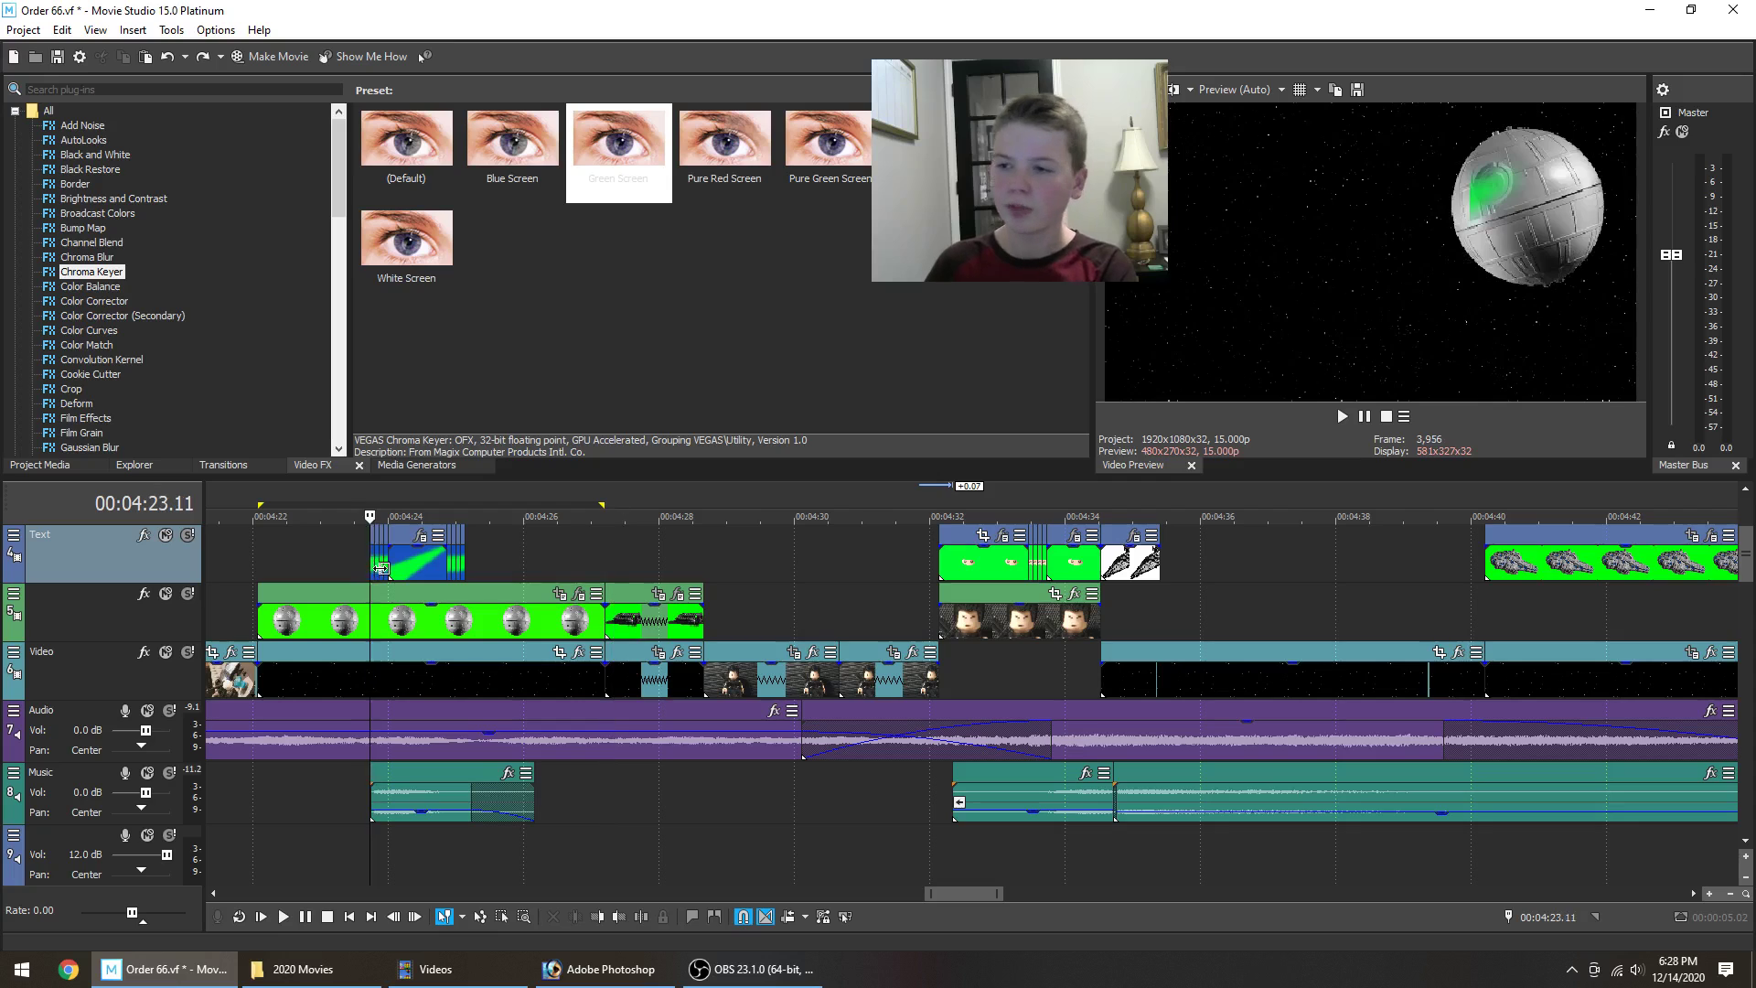
Step frame by frame through the green beam as it grows to full length.
key(Right)
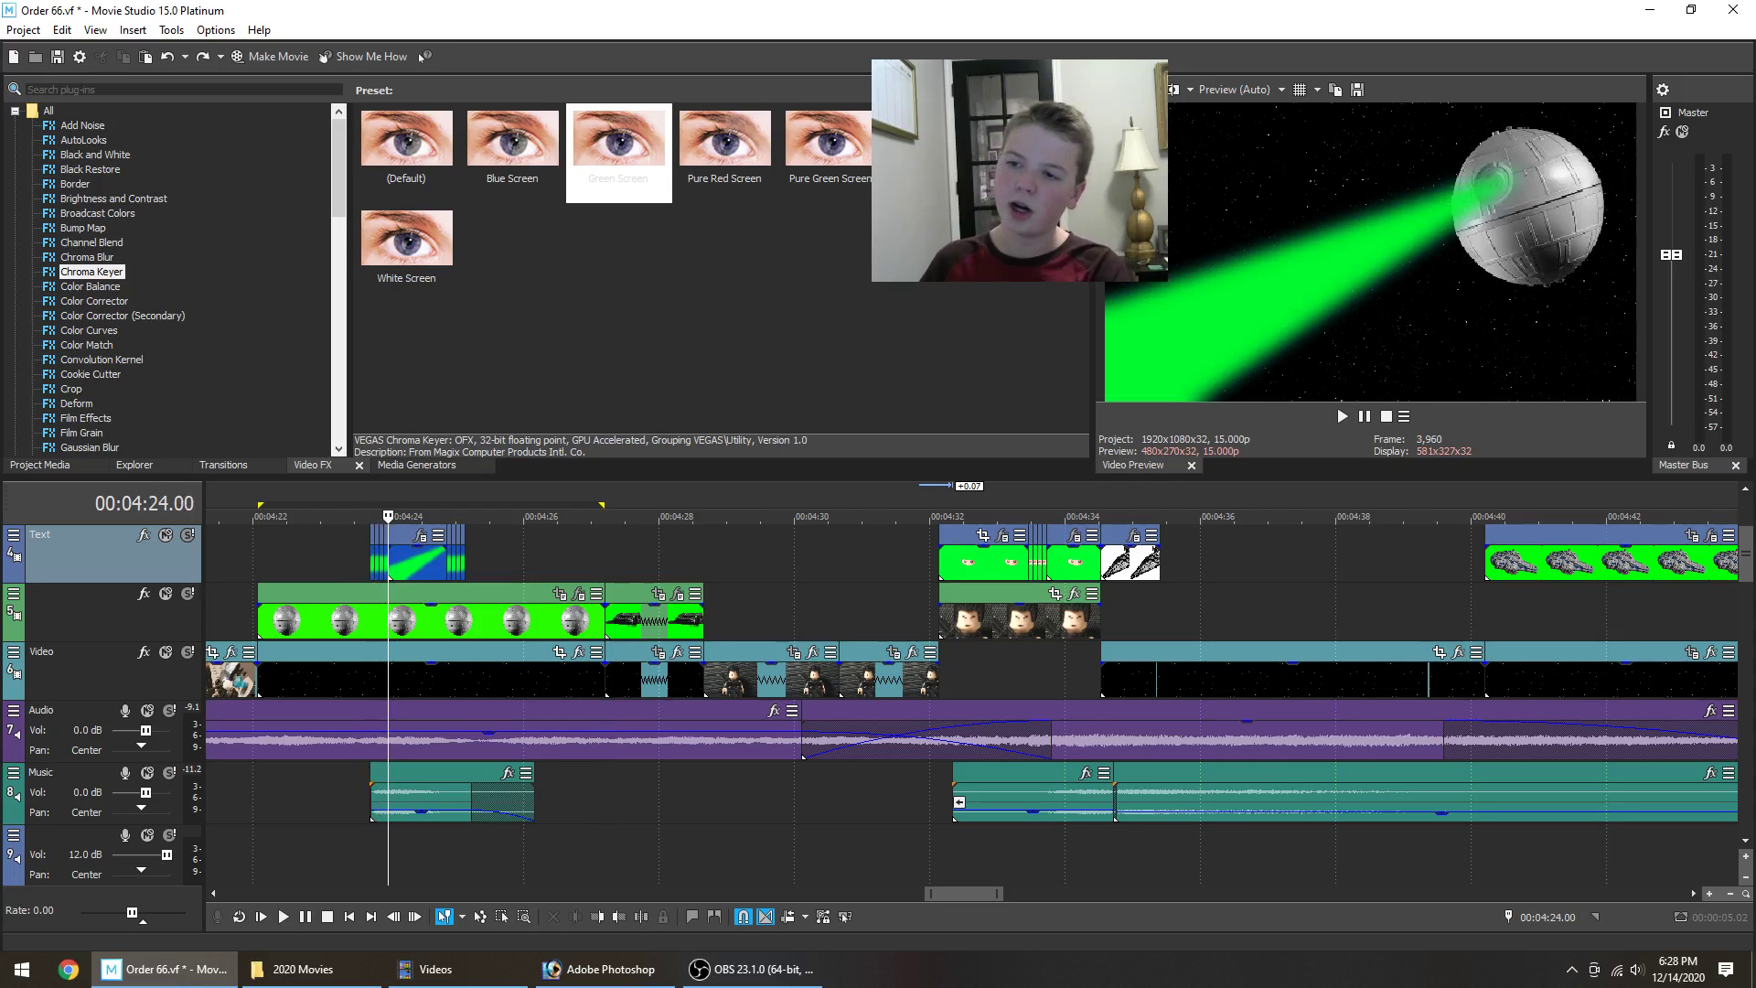
key(Left)
key(Left)
key(Left)
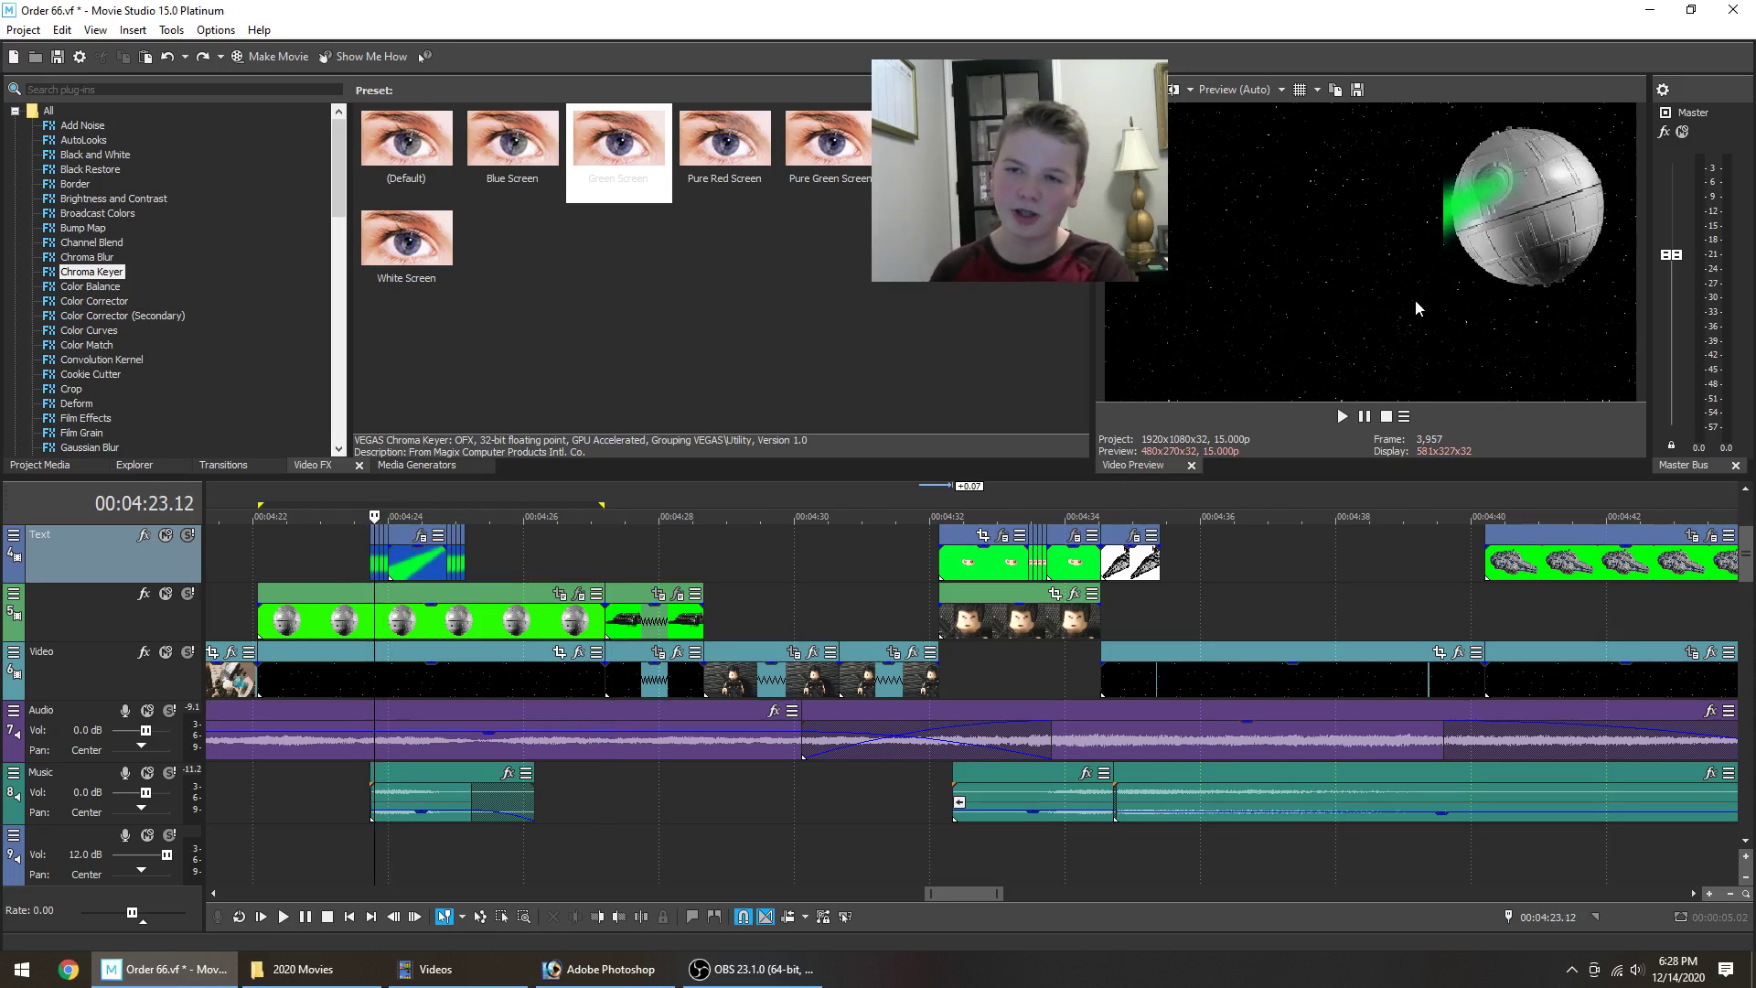
key(Right)
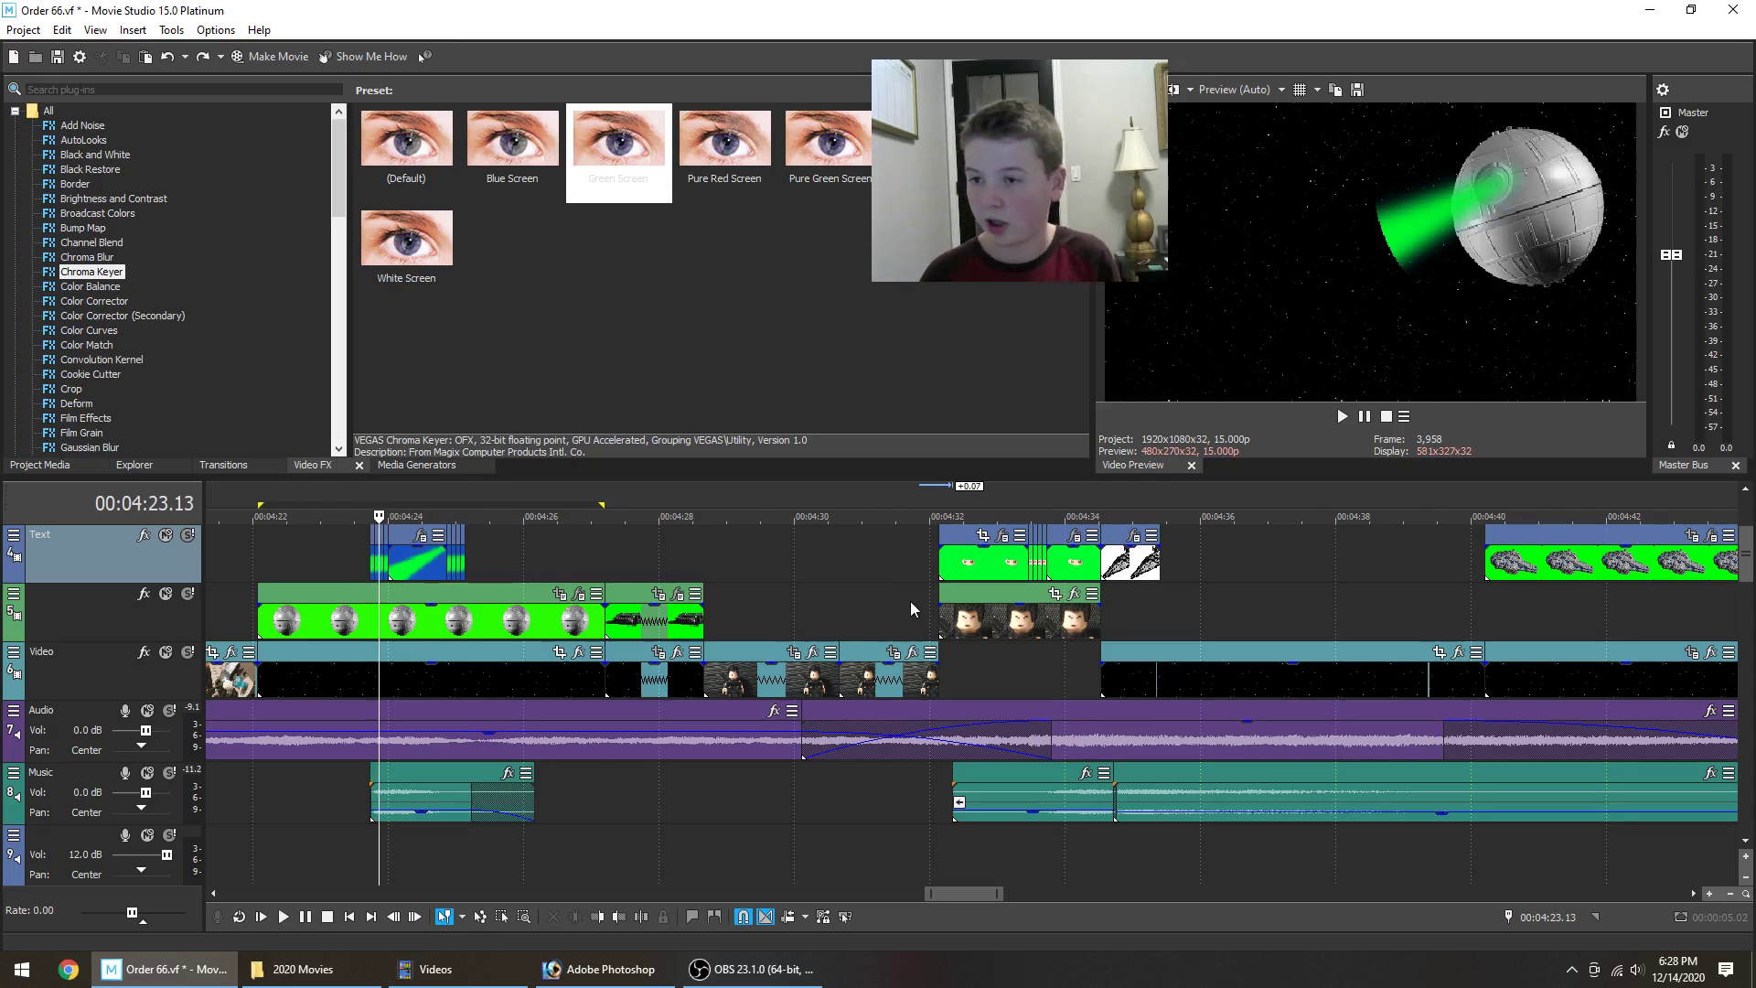
key(alt+Left)
key(alt+Left)
key(alt+Left)
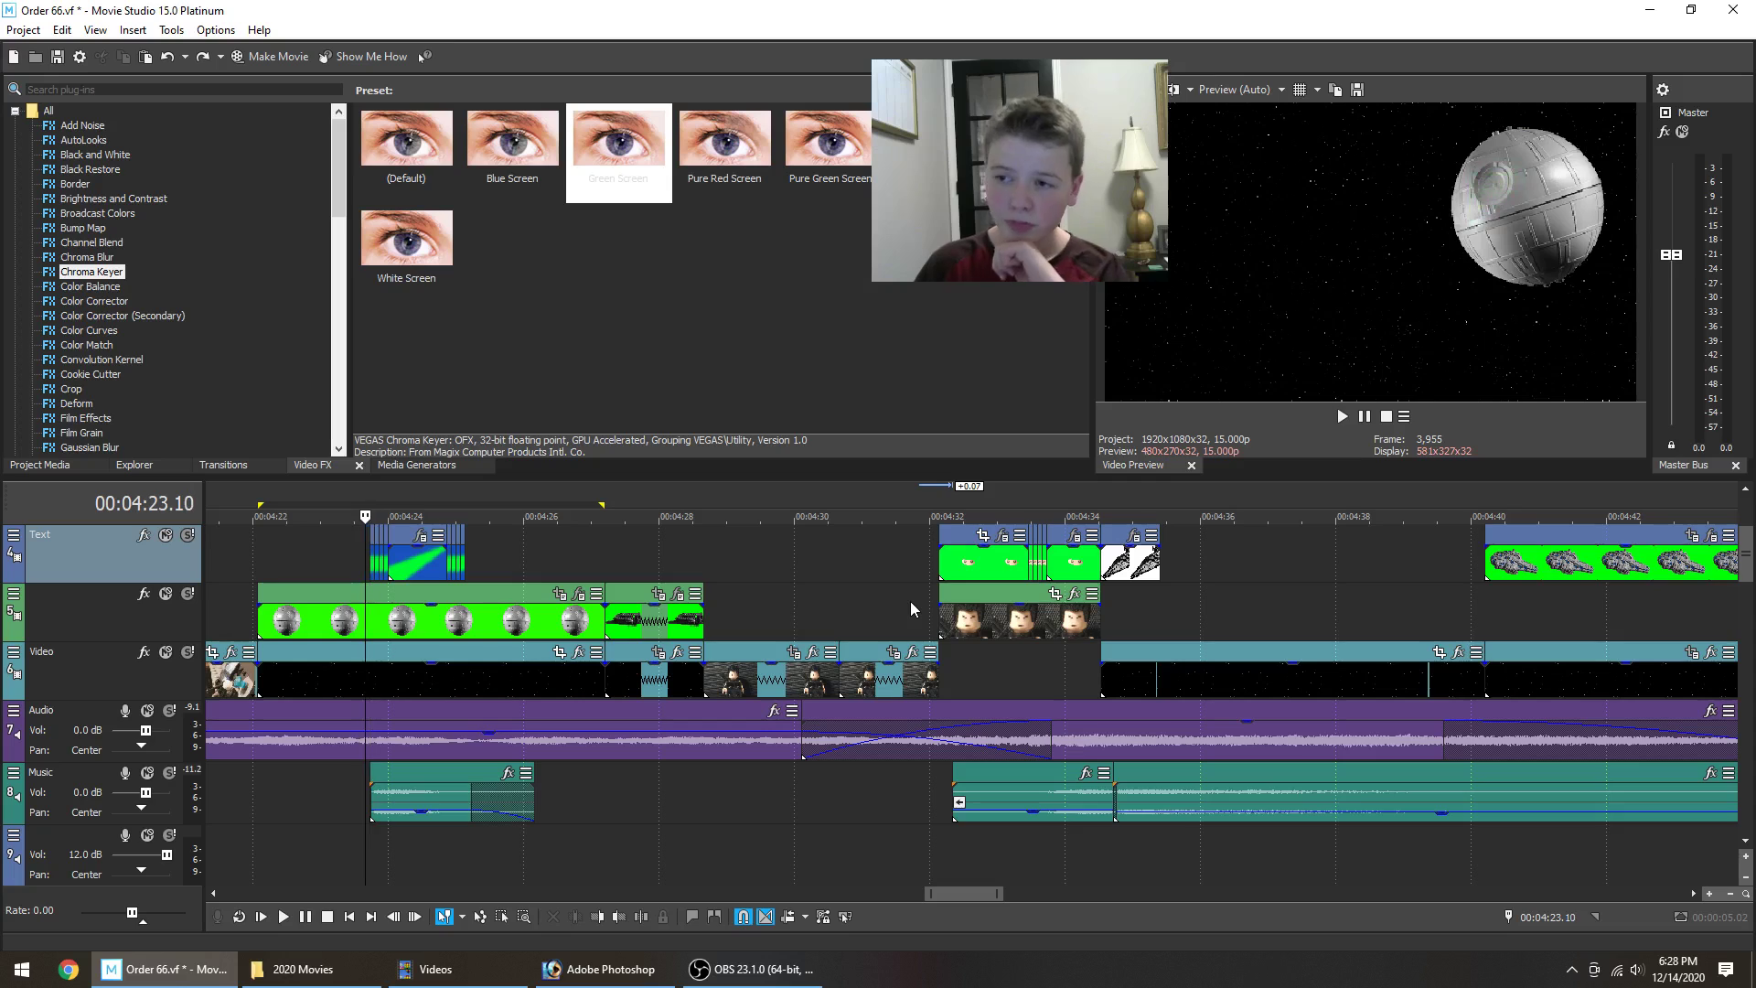
key(alt+Right)
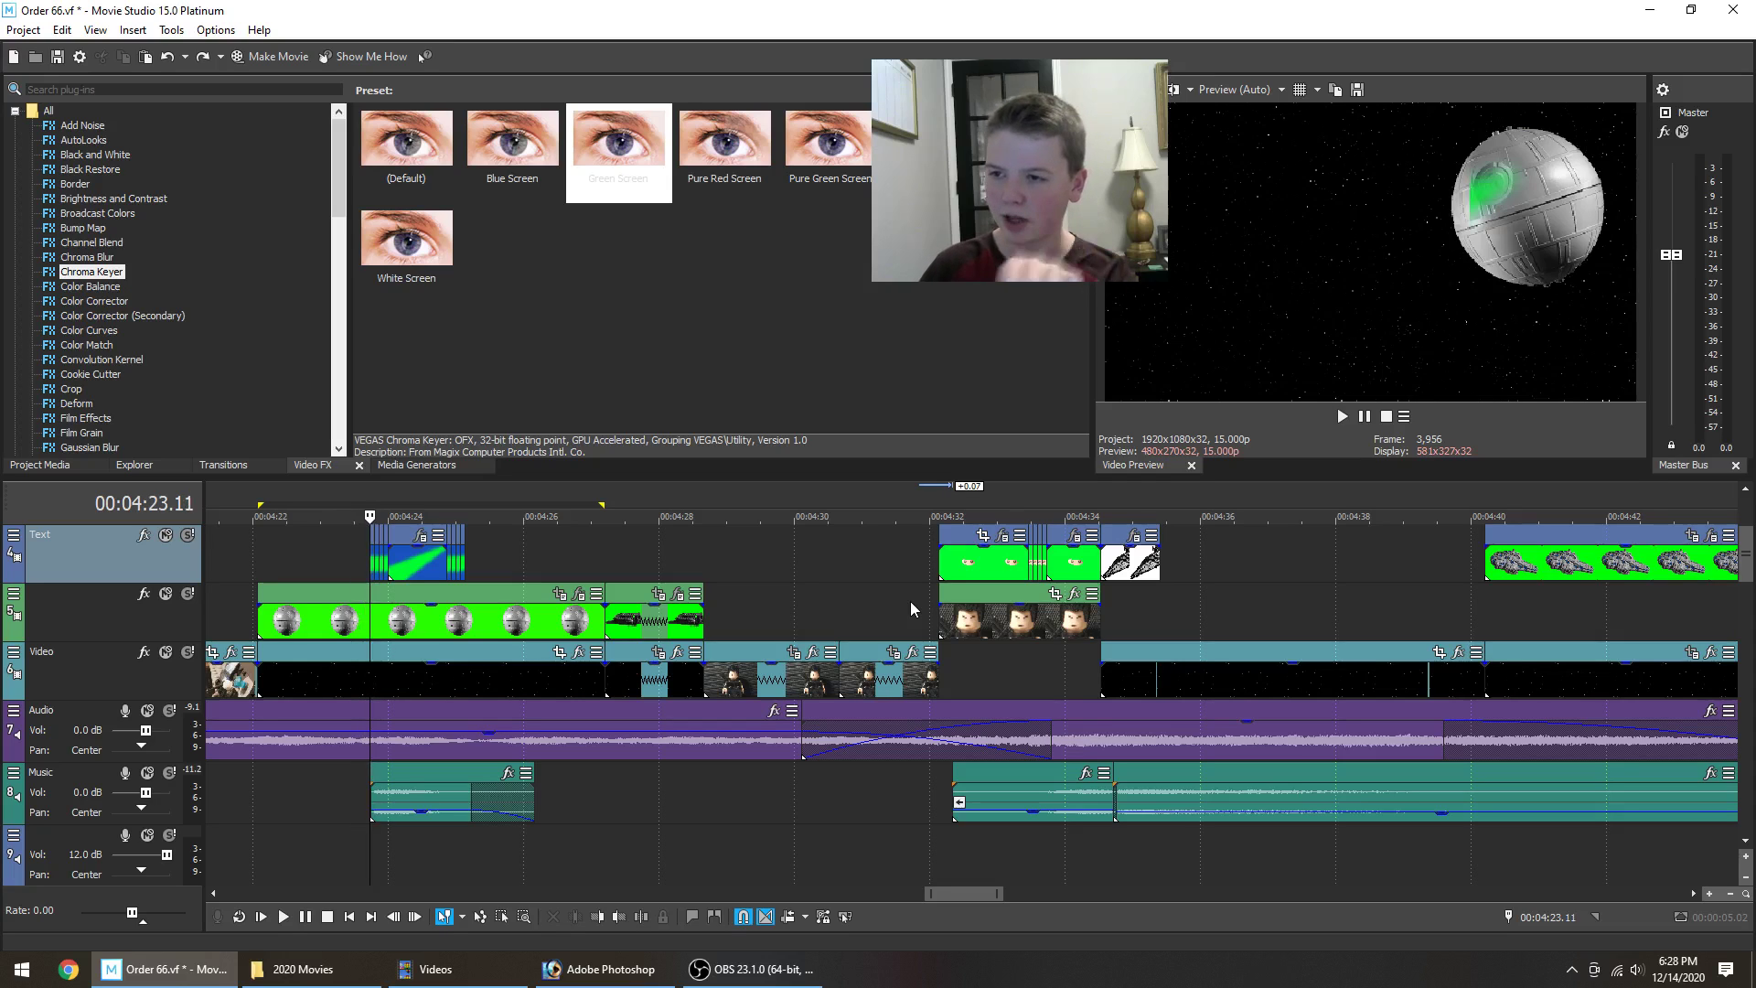
key(alt+Right)
key(alt+Right)
key(alt+Right)
key(alt+Right)
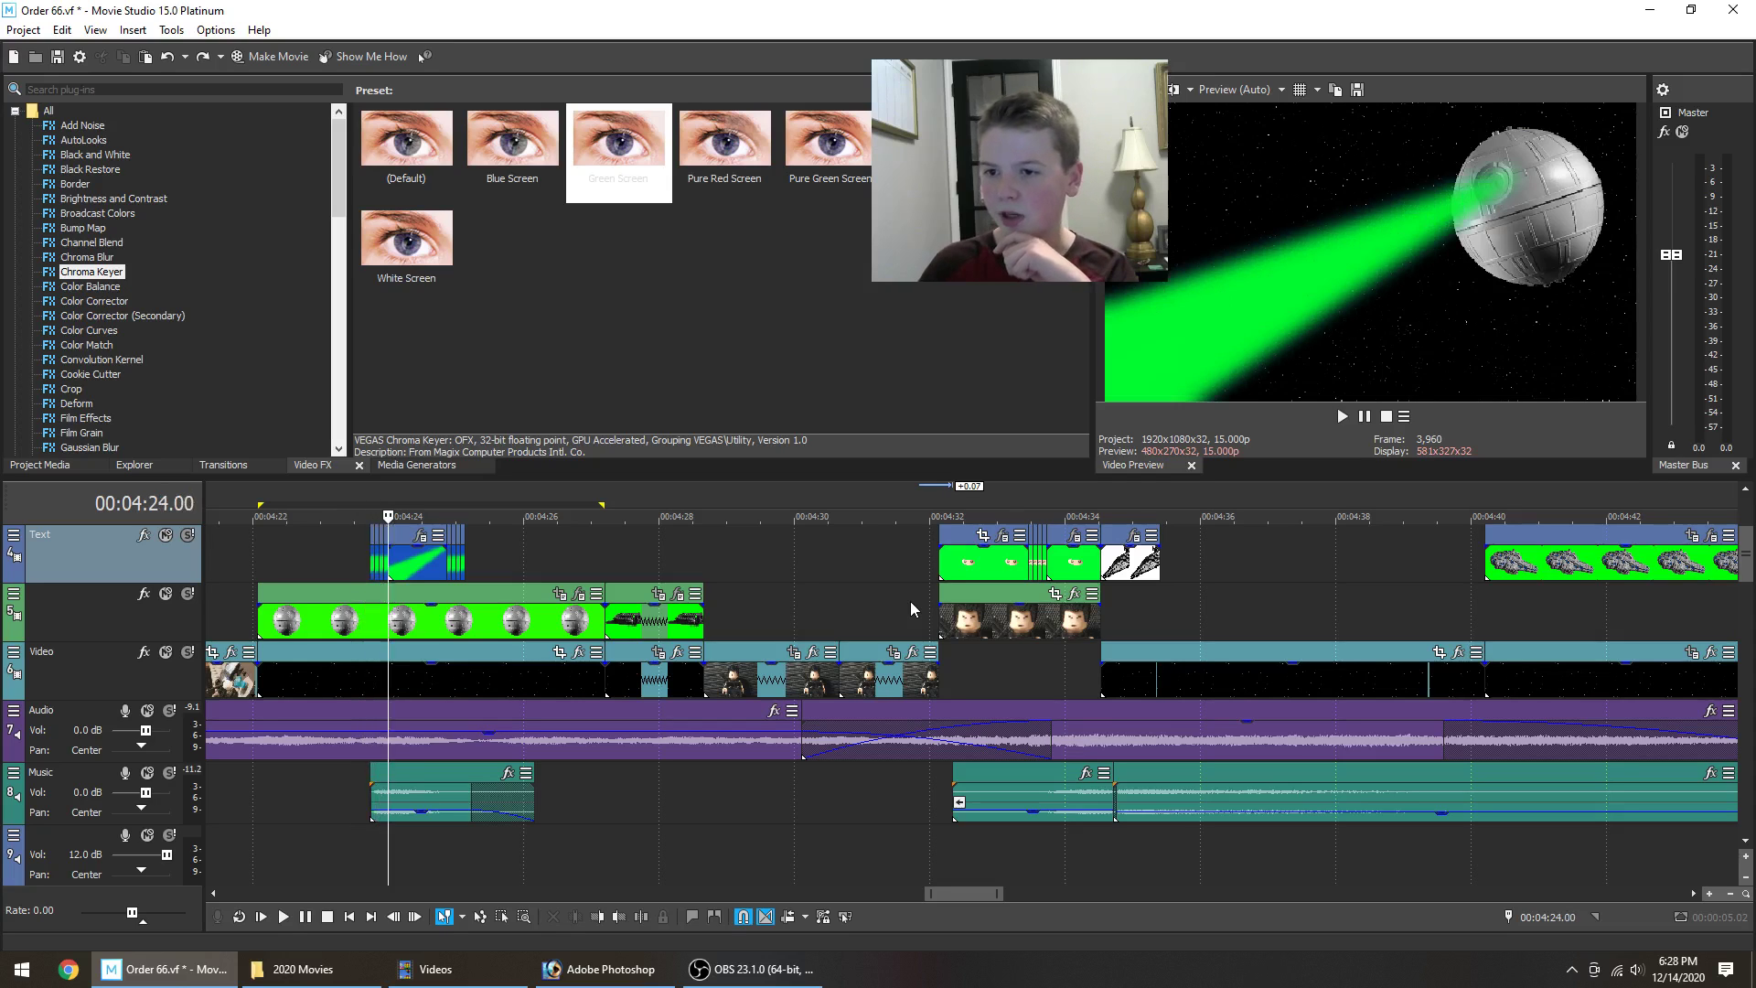
key(alt+Left)
key(alt+Left)
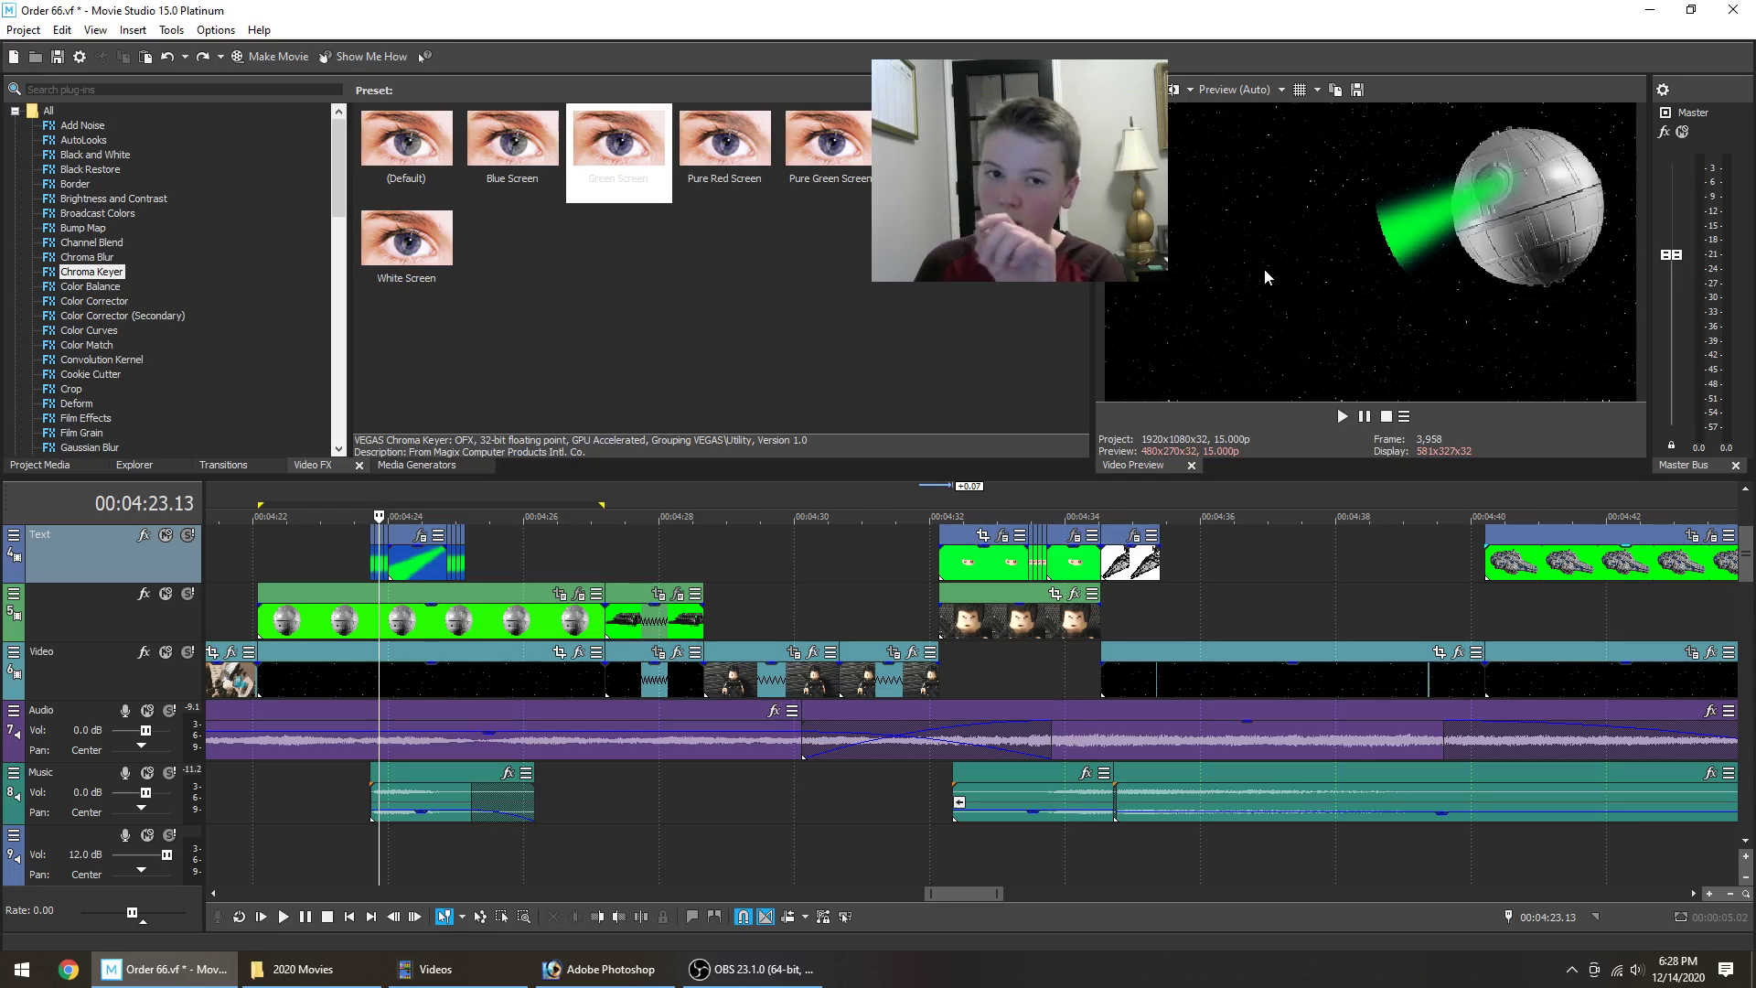
List the Cookie Cutter presets in the effects browser and zoom into the beam shot.
click(88, 376)
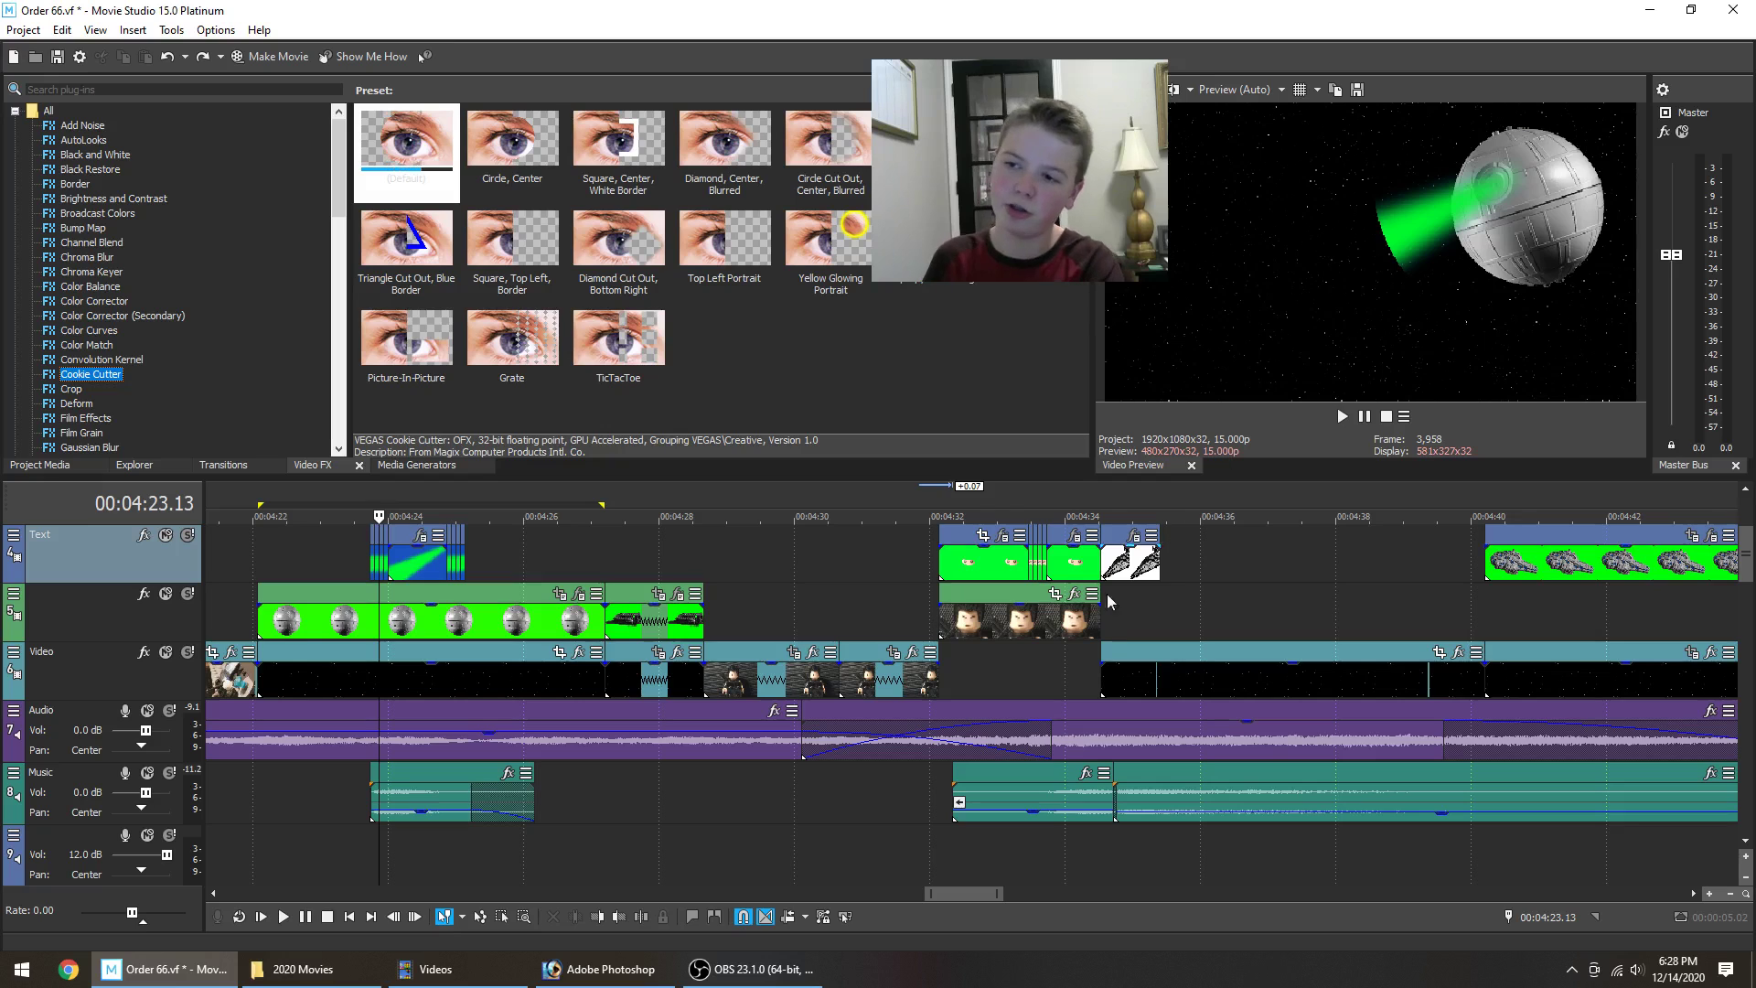
scroll(752, 686, up, 2)
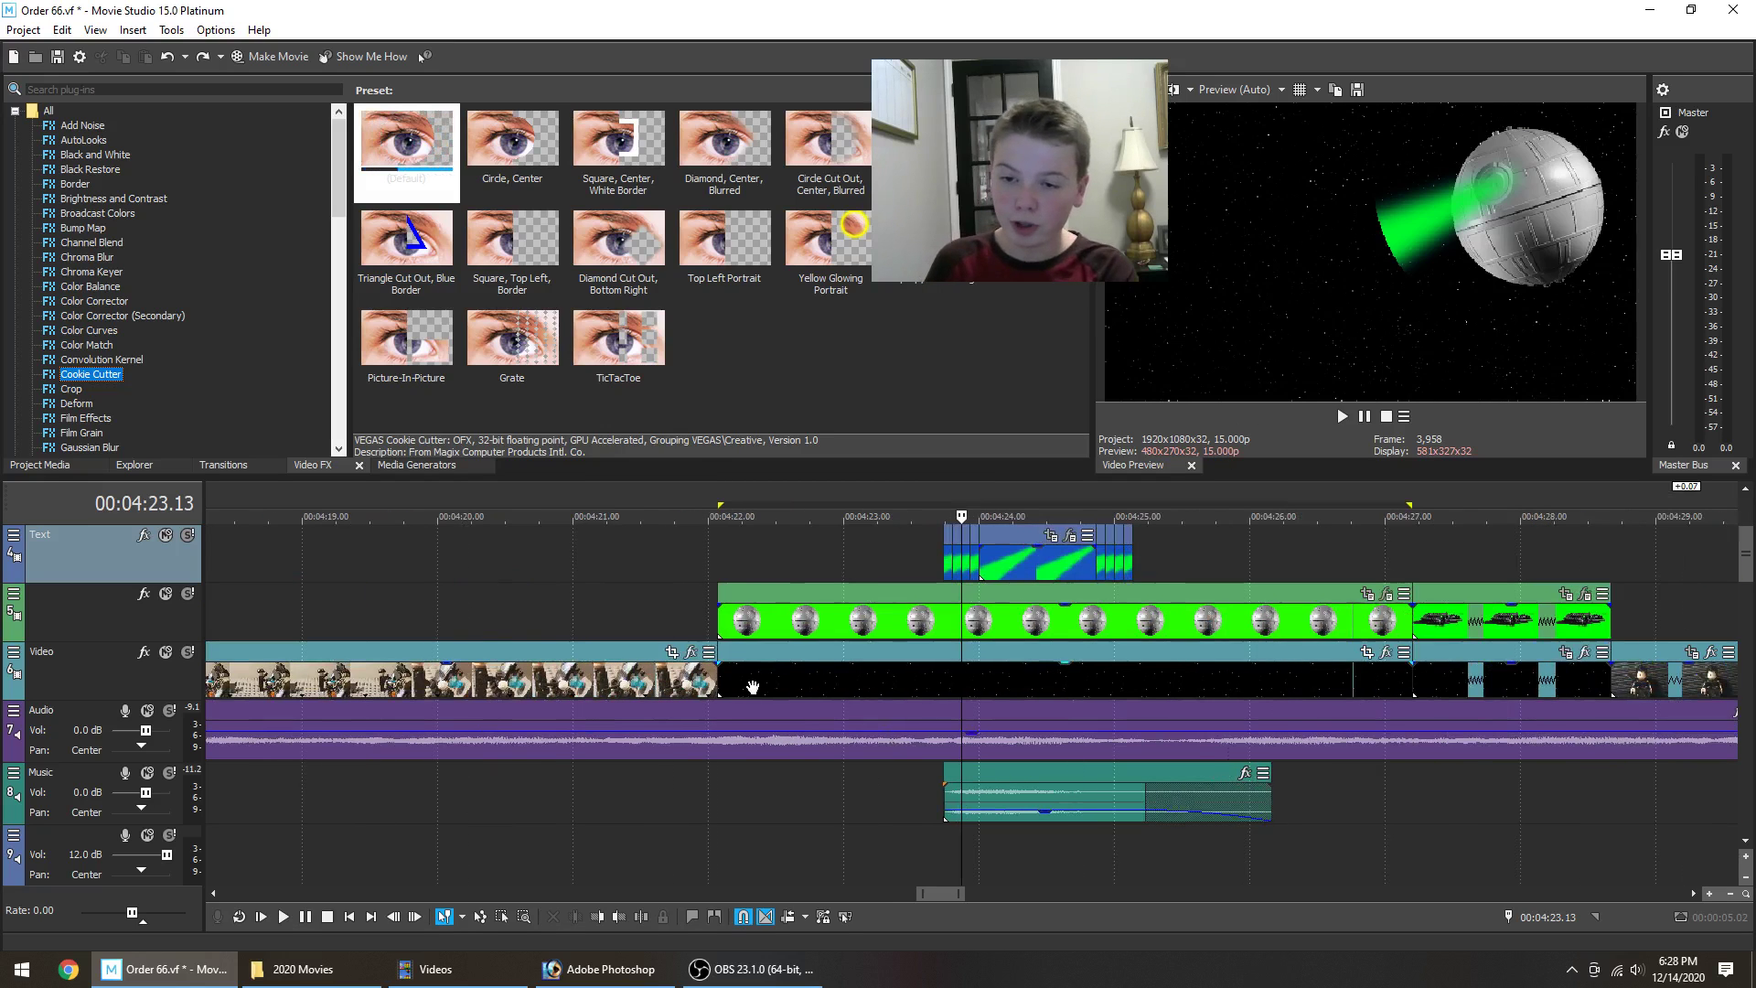
key(Left)
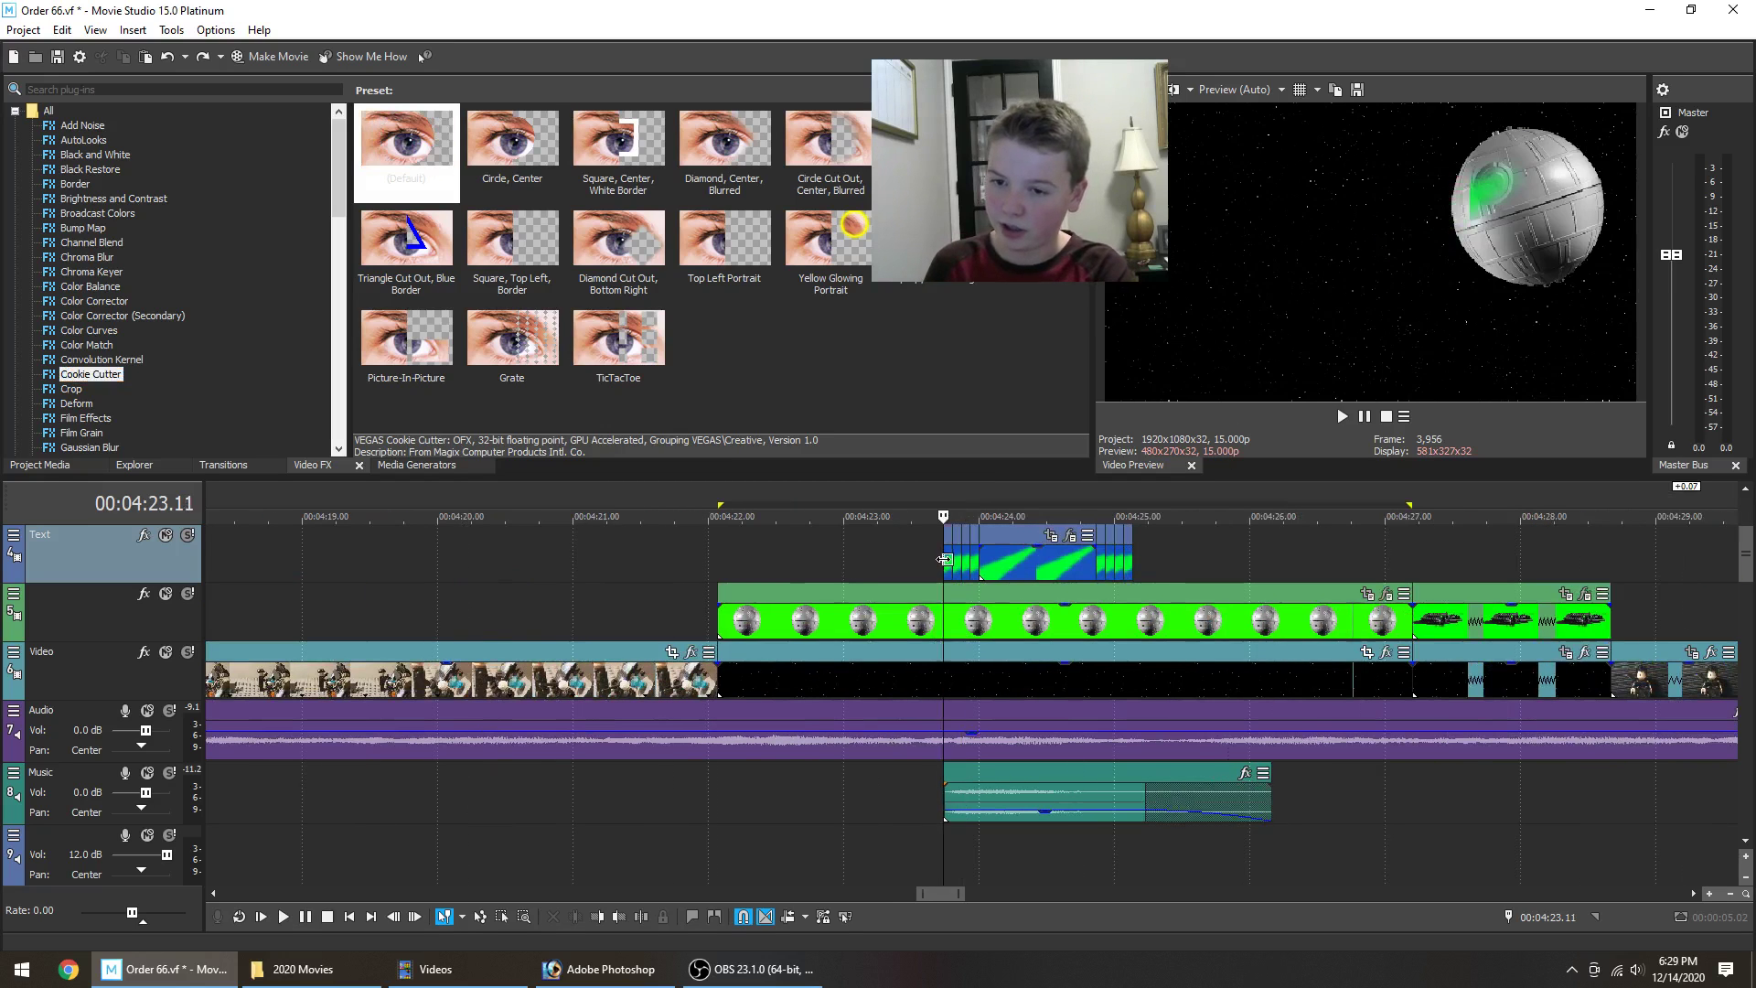
key(Right)
key(Right)
key(Right)
key(Right)
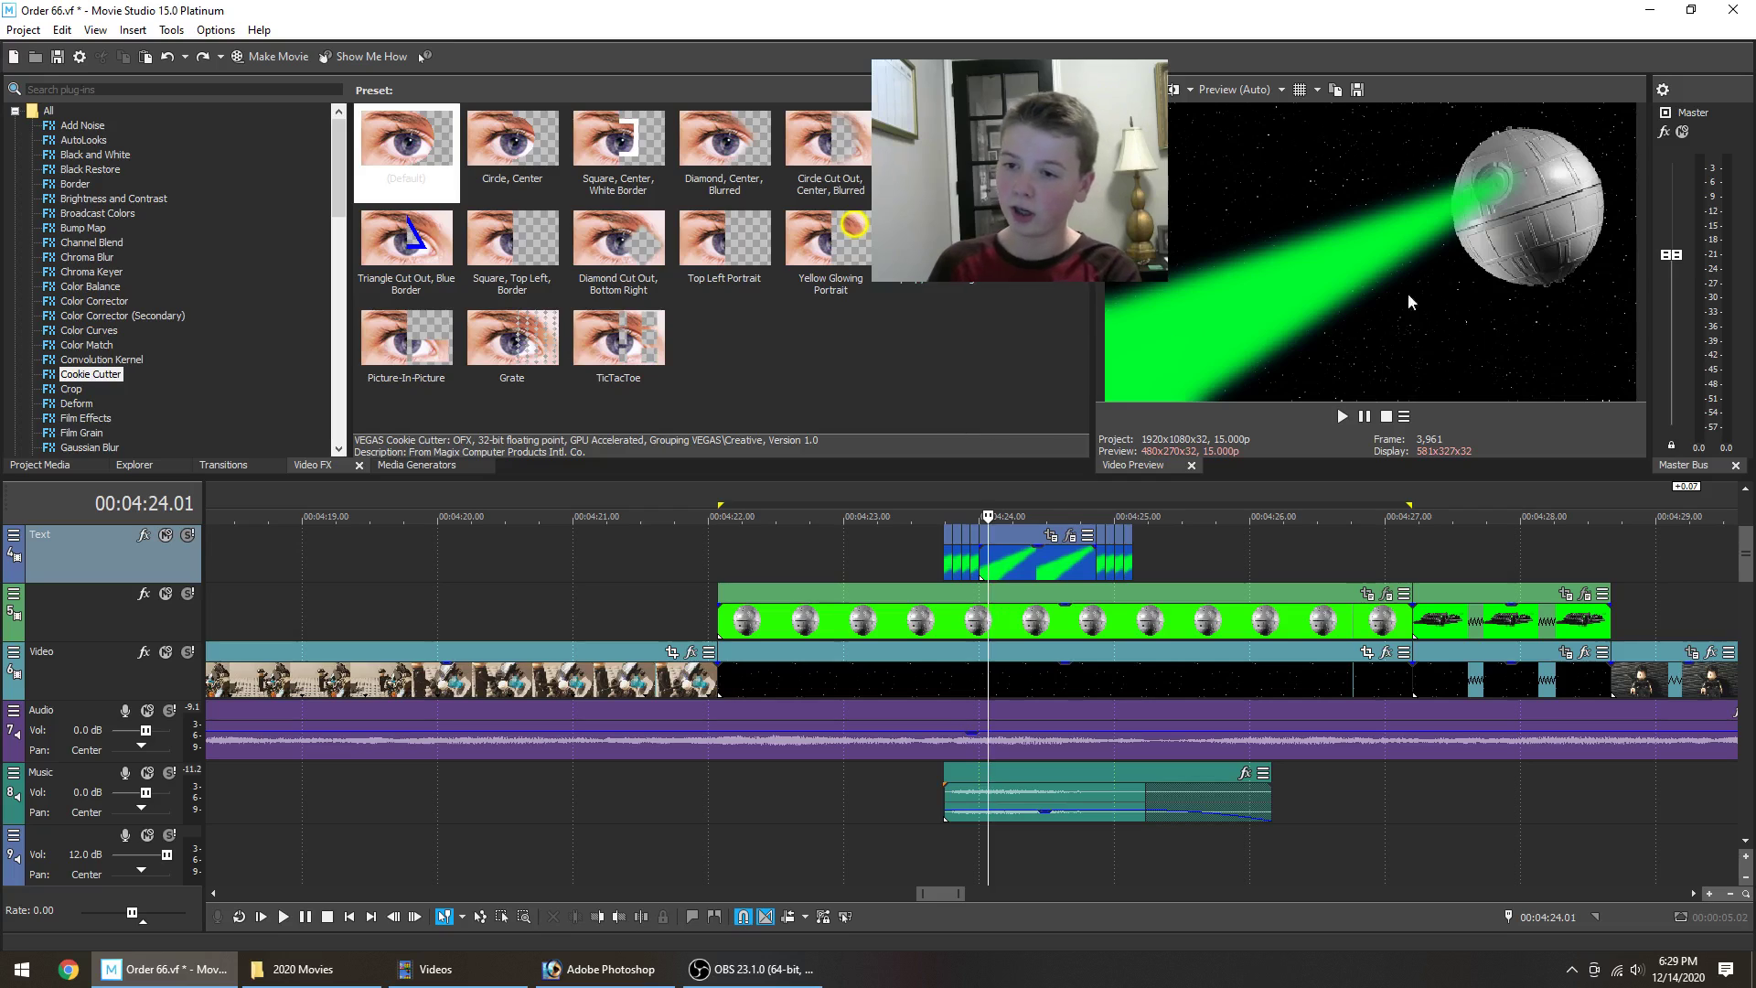
Step frame by frame past the end of the beam into the spaceship shot at 4:27.
key(Right)
key(Right)
key(Right)
key(Right)
key(Right)
key(Right)
key(Right)
key(Right)
key(Right)
key(Right)
key(Right)
key(Right)
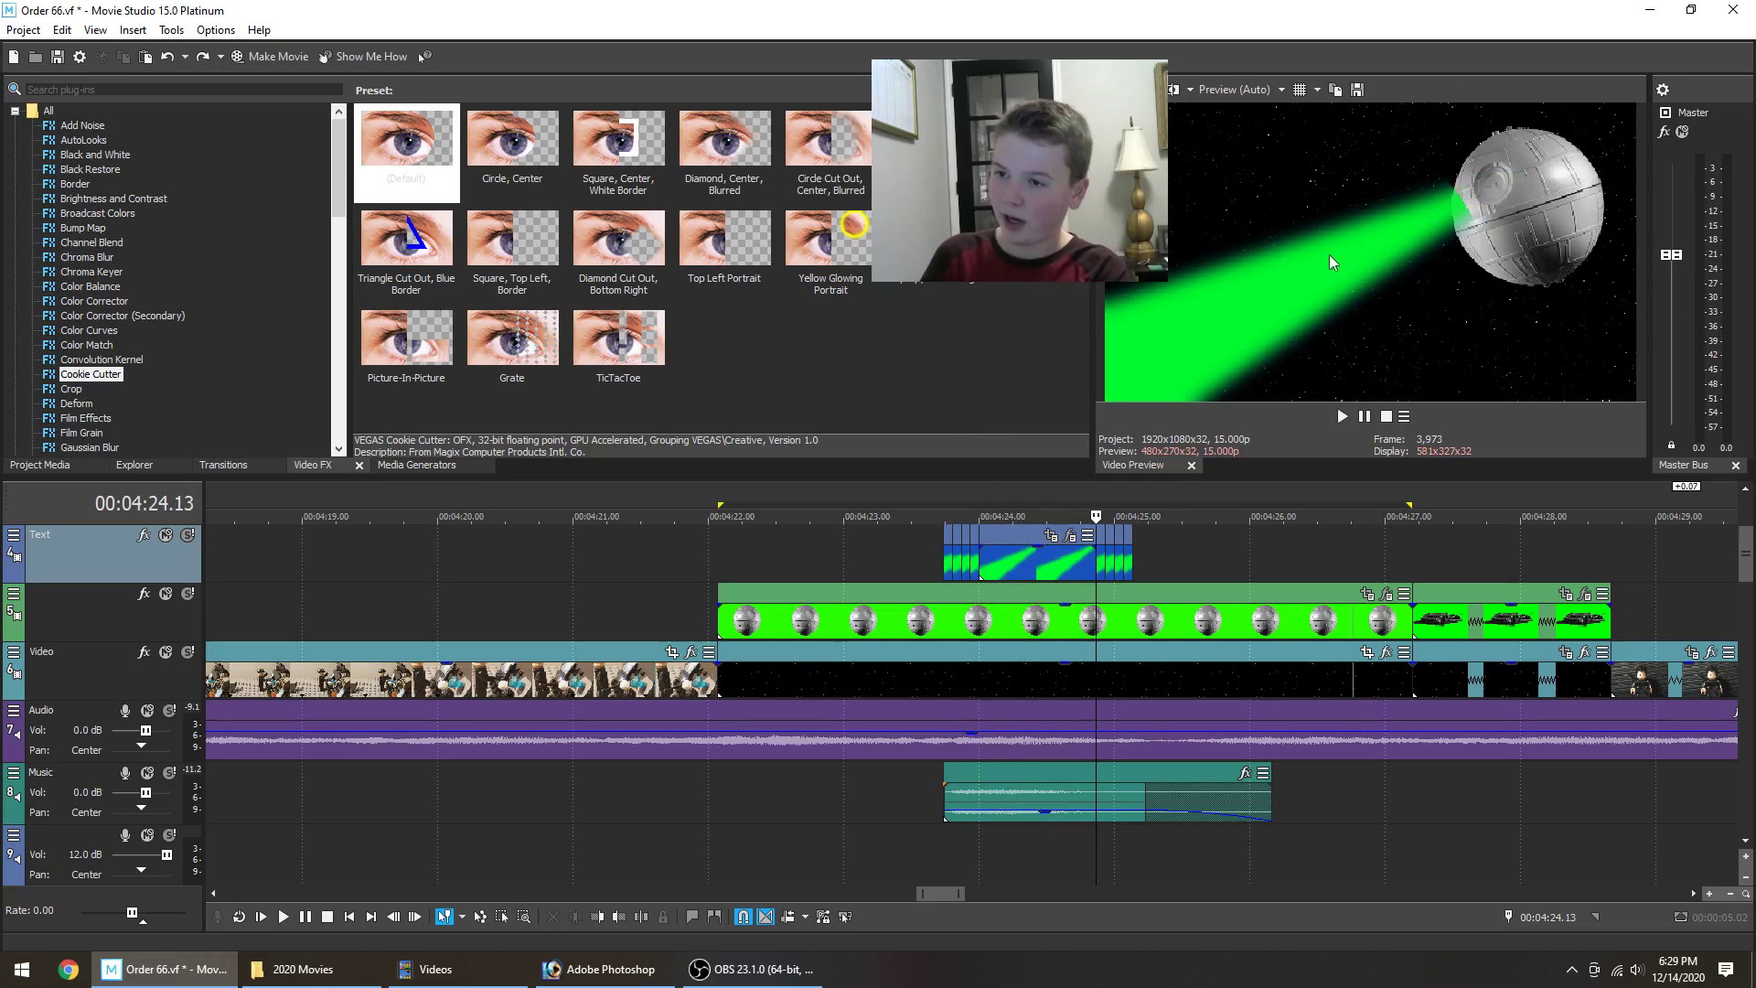
key(Right)
key(Right)
key(Right)
key(Right)
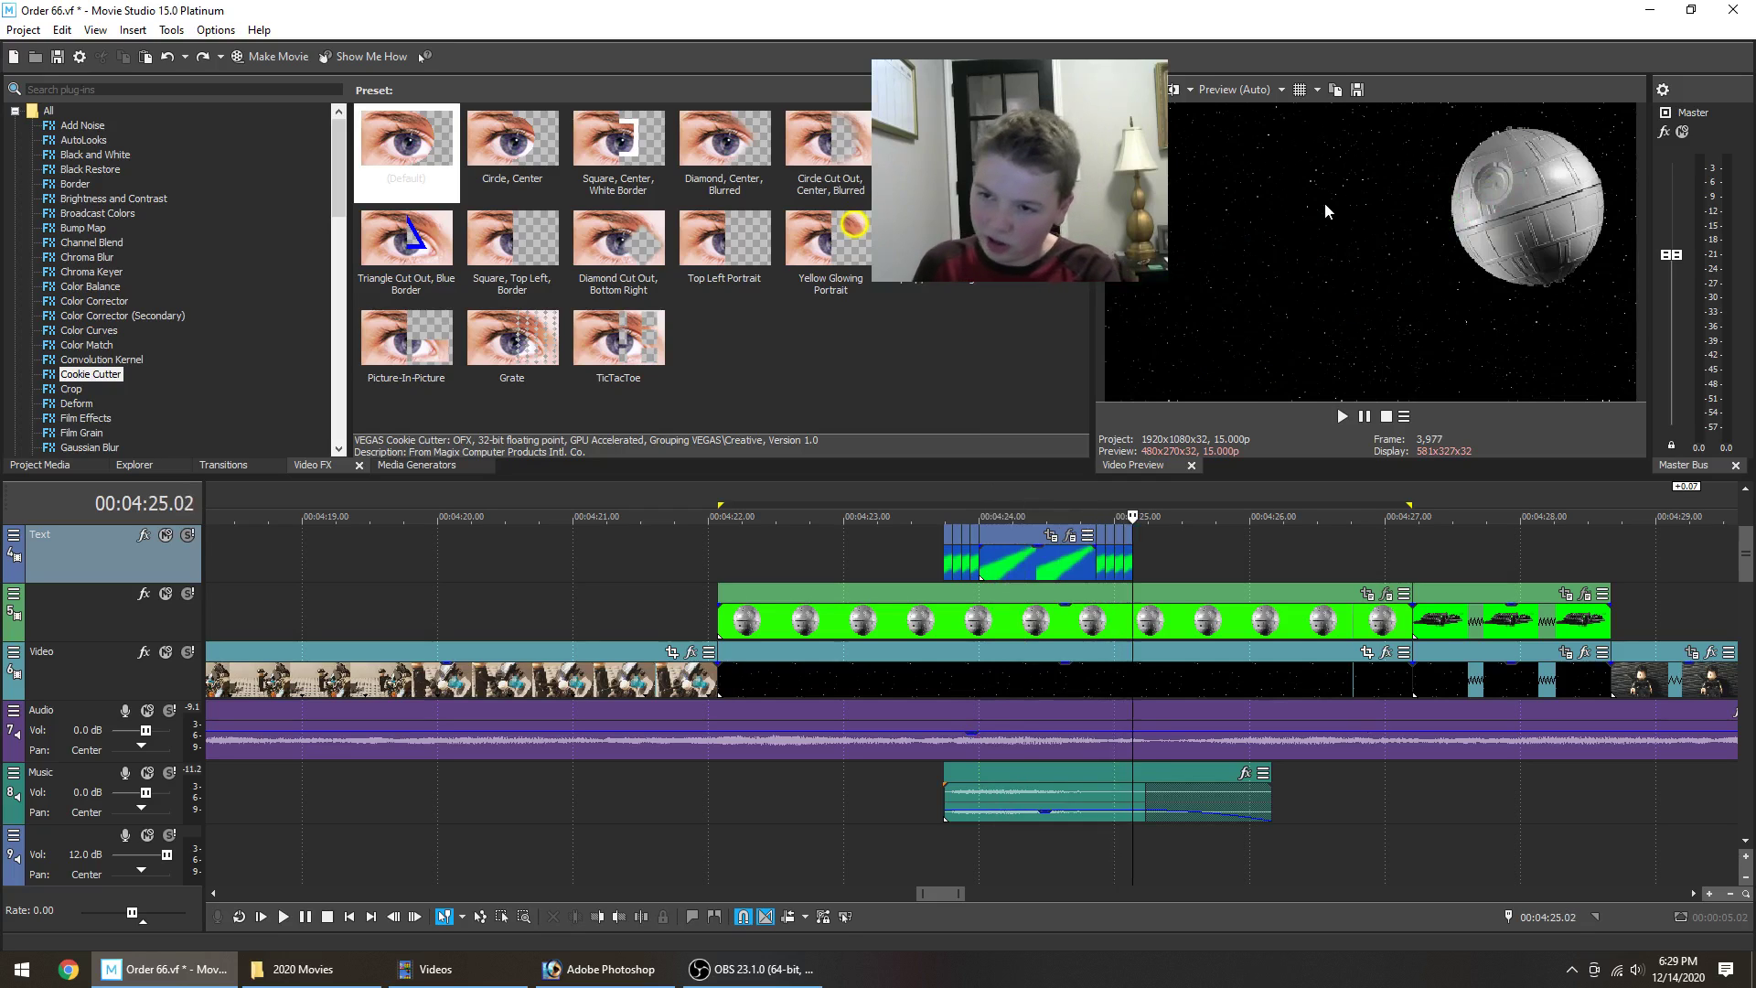
key(Right)
key(Right)
key(Right)
key(Right)
key(Right)
key(Right)
key(Right)
key(Right)
key(Right)
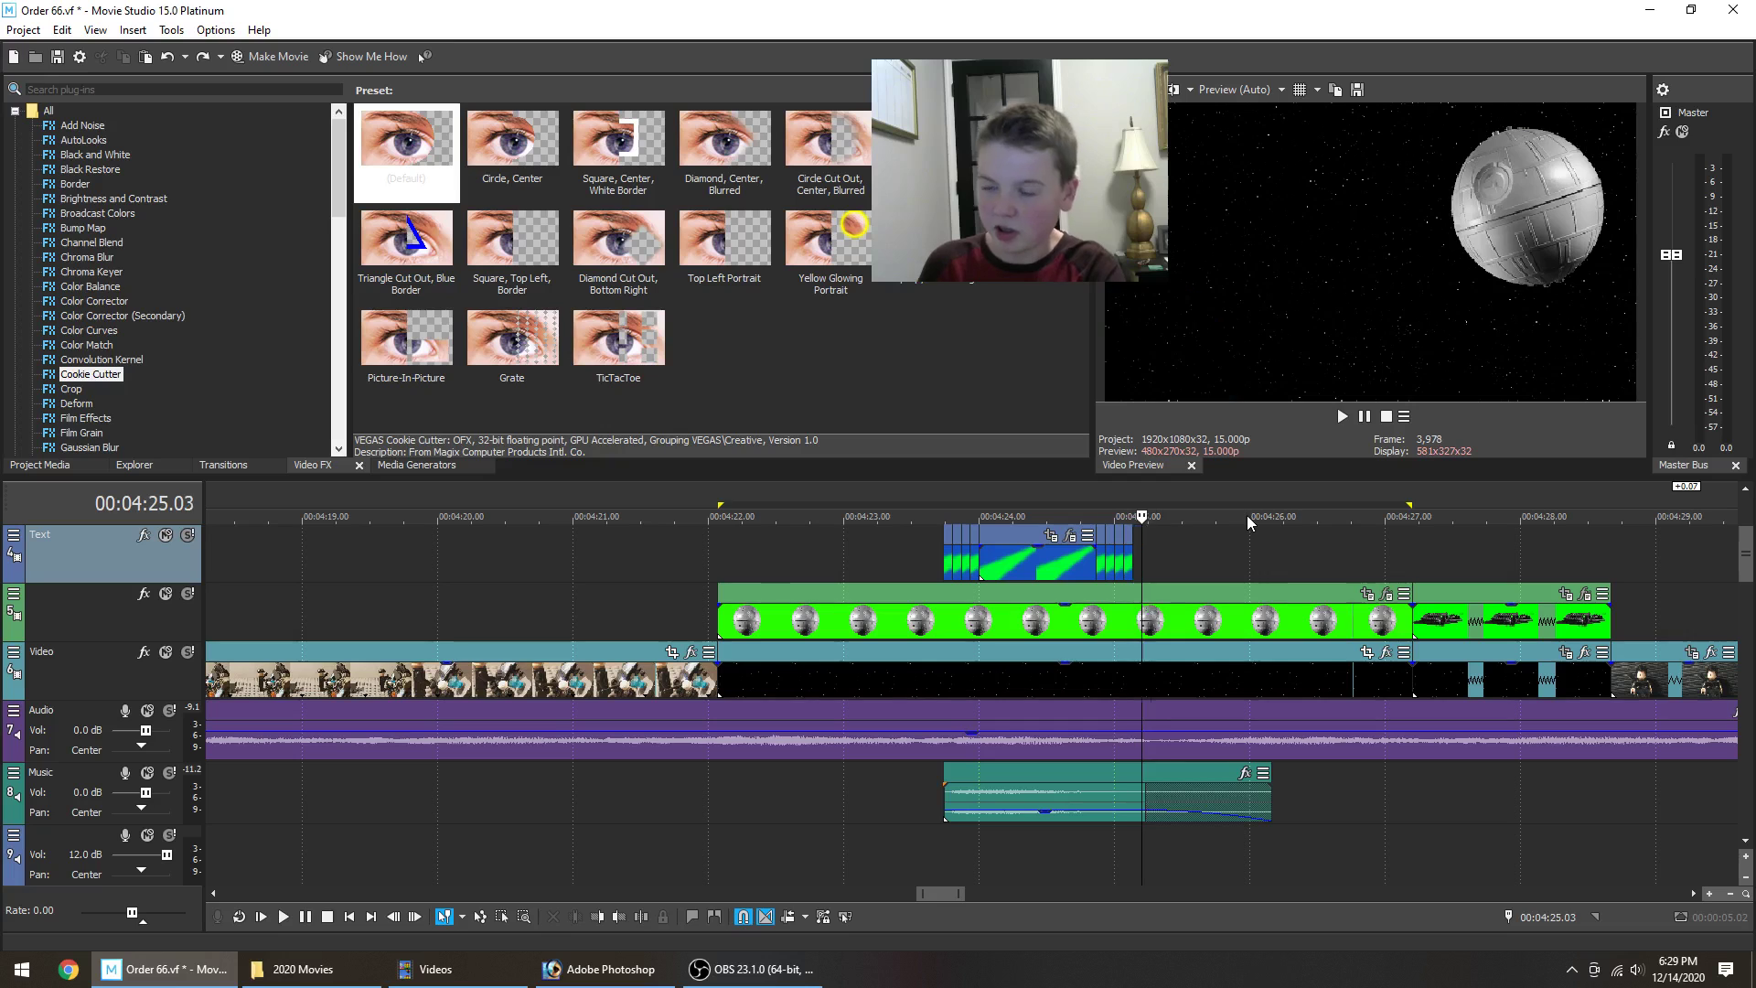
key(Right)
key(Right)
key(Right)
key(Right)
key(Right)
key(Right)
key(Right)
key(Right)
key(Right)
key(Right)
key(Right)
key(Right)
key(Right)
key(Right)
key(Right)
key(Right)
key(Right)
key(Right)
key(Right)
key(Right)
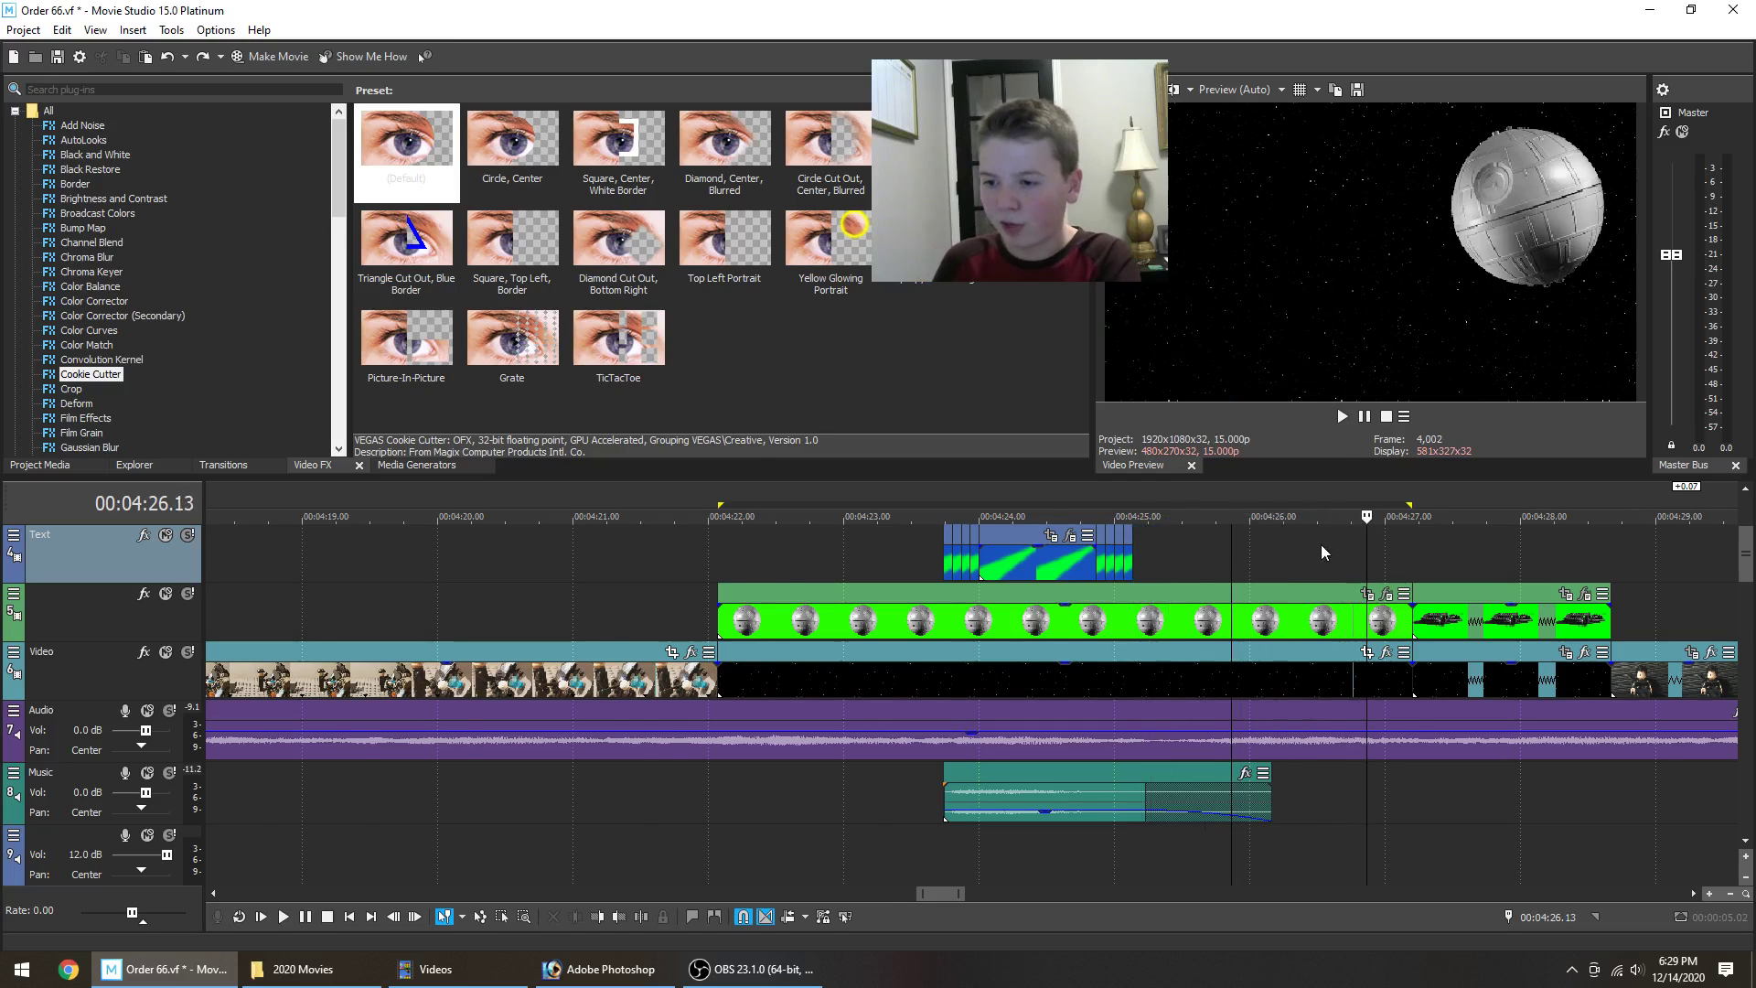
scroll(1321, 545, down, 2)
key(Right)
key(Right)
key(Right)
key(Right)
key(Right)
key(Right)
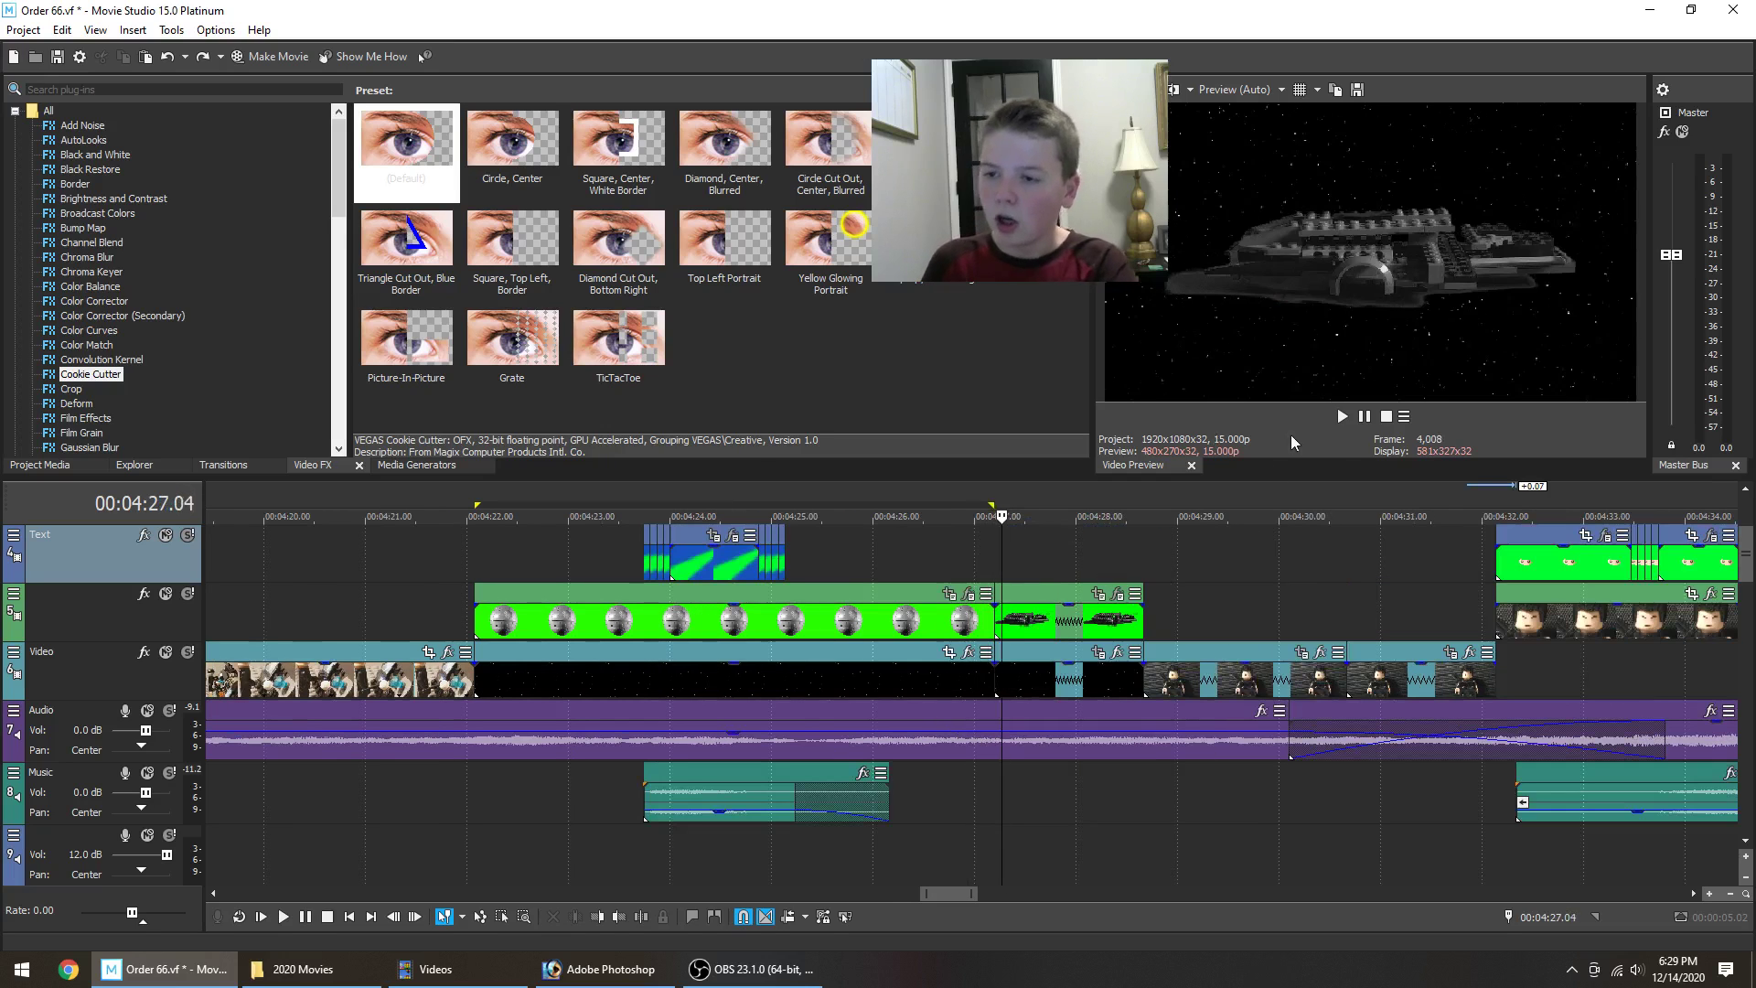
key(Right)
key(Right)
key(Right)
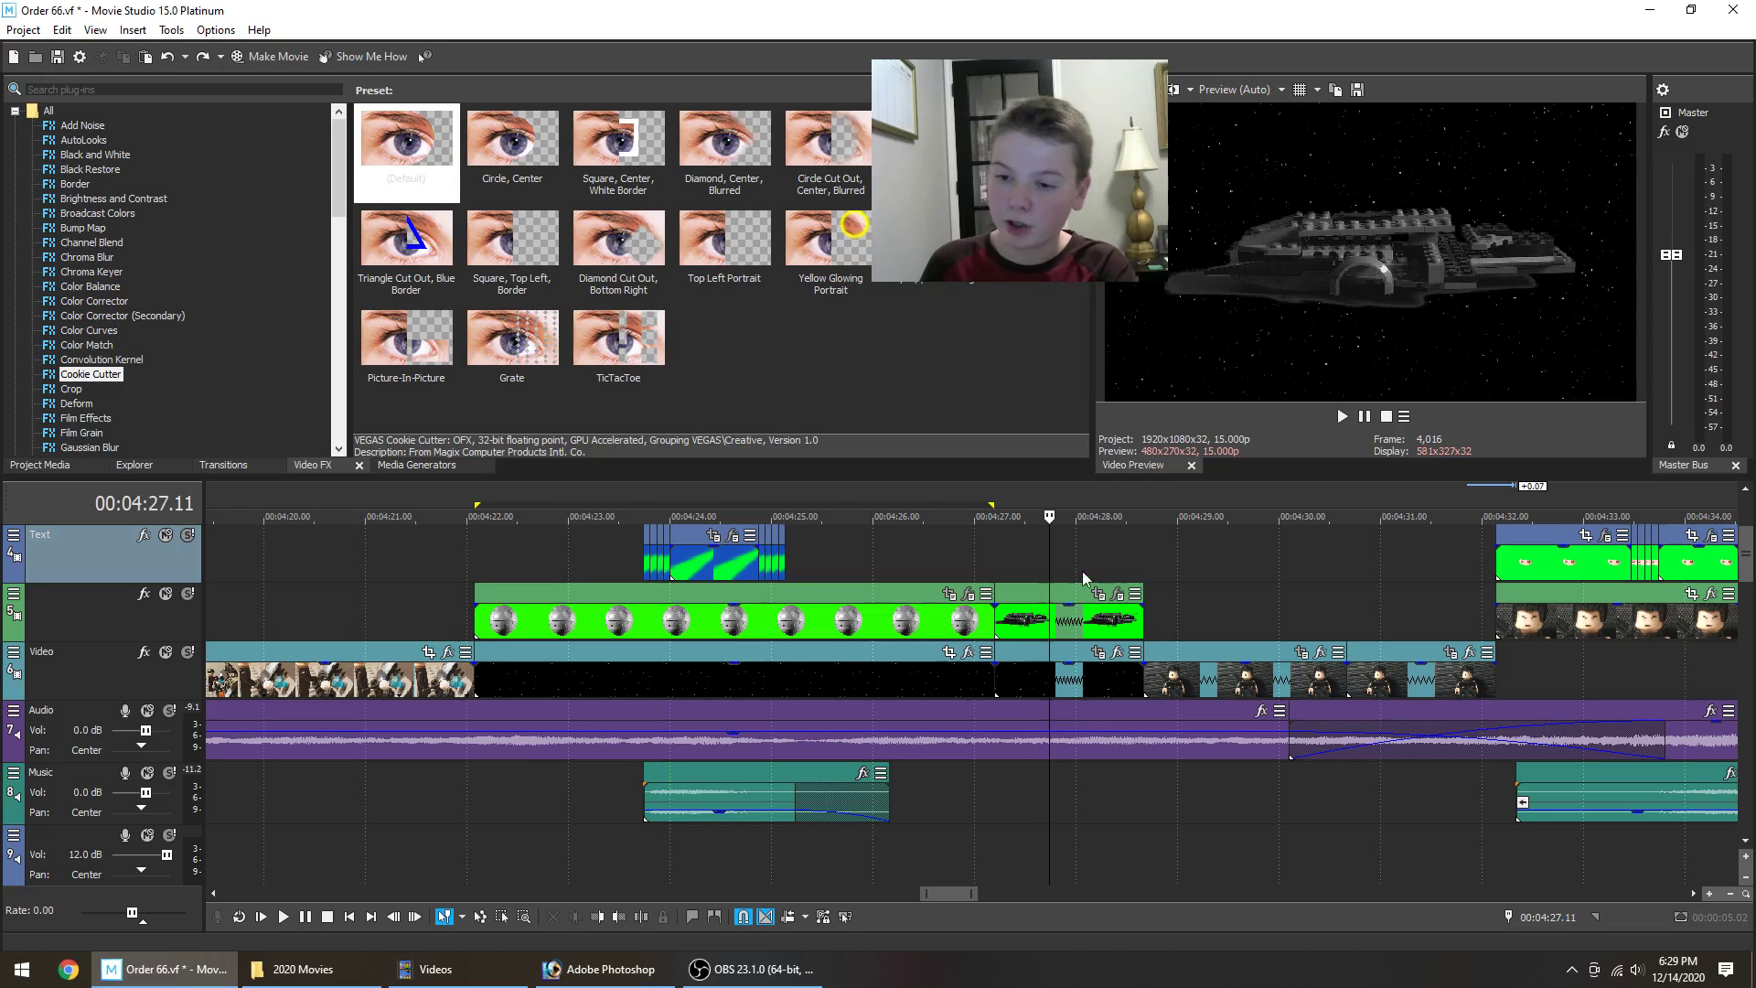
Open the Stars clip's Pan/Crop at keyframe 0 and play its sideways sweep across the starfield.
click(1099, 650)
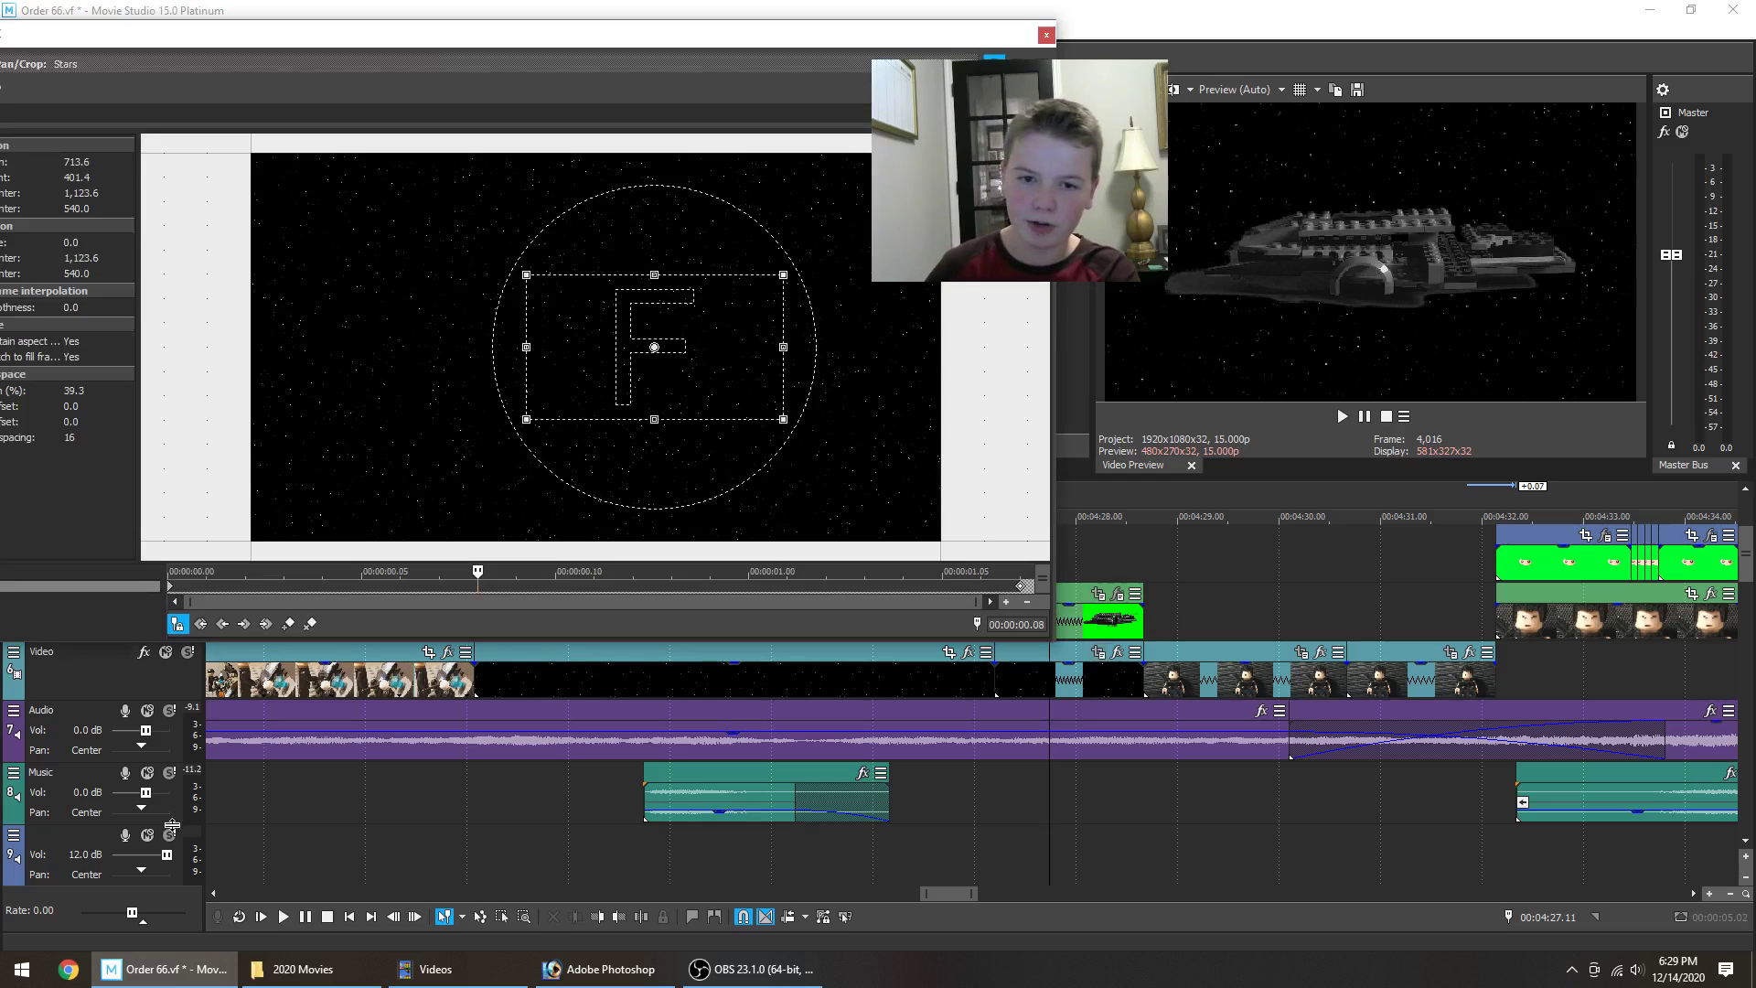
click(174, 586)
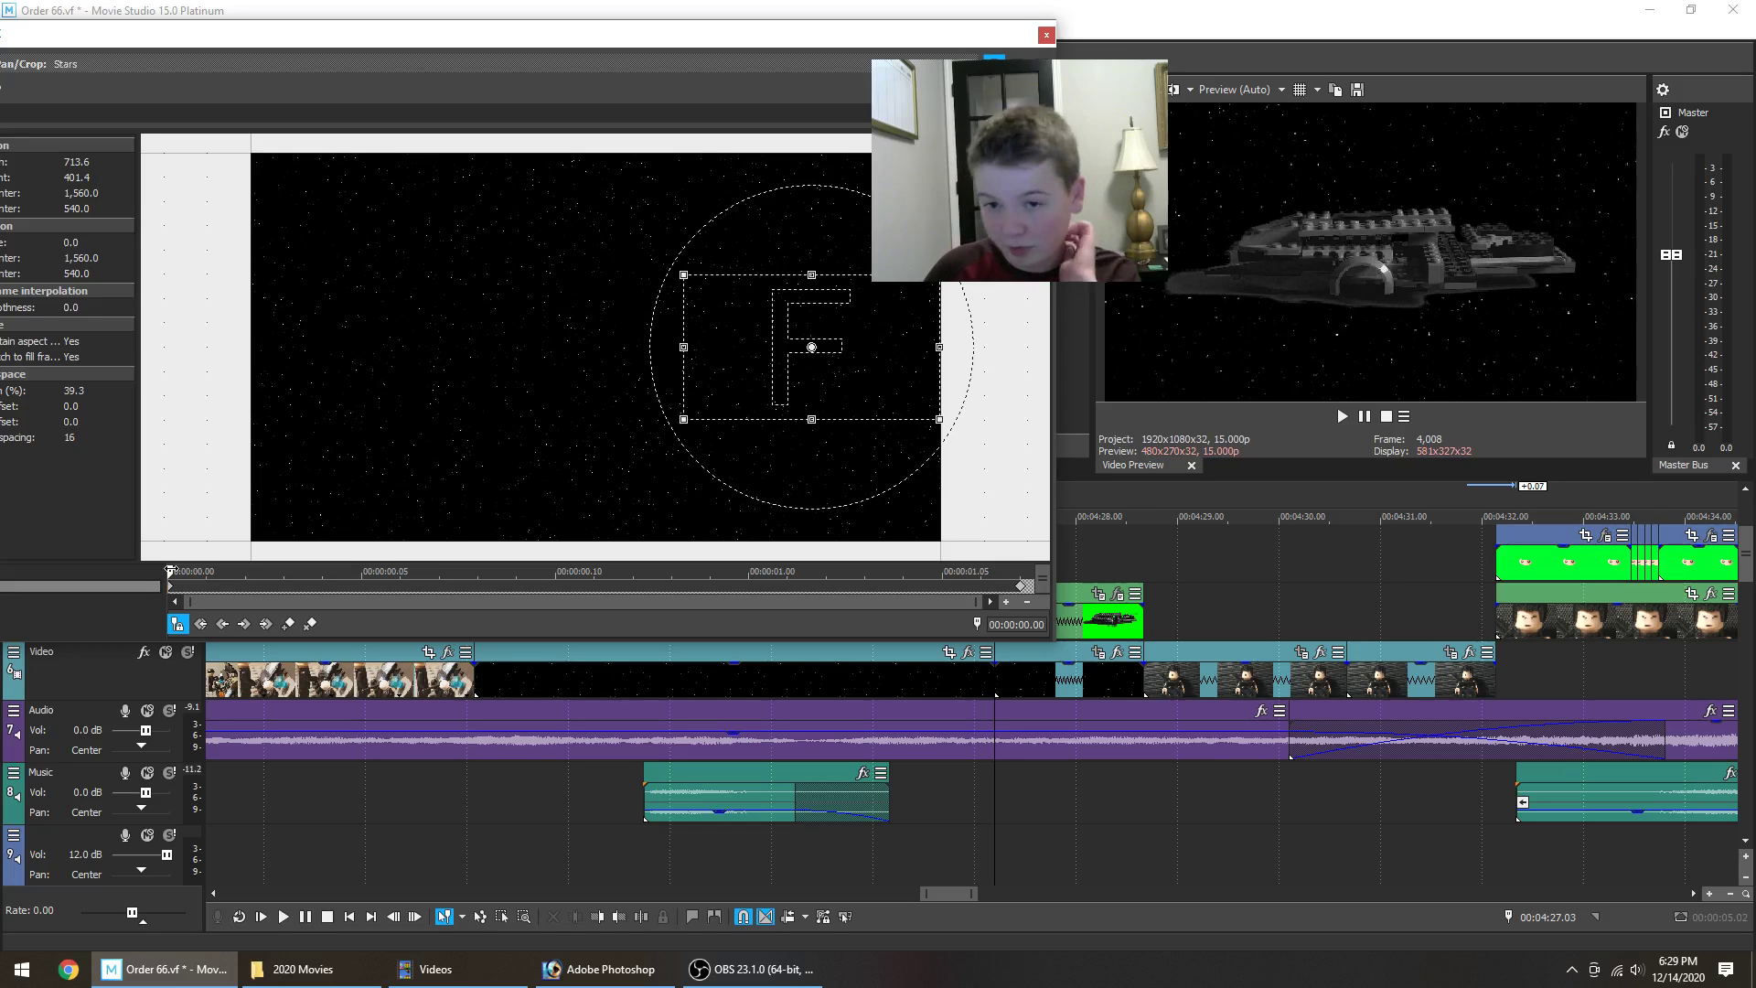
mouse_move(174, 570)
mouse_down()
mouse_move(478, 570)
mouse_move(453, 549)
mouse_move(367, 543)
mouse_move(449, 531)
mouse_move(418, 571)
mouse_move(141, 577)
mouse_up()
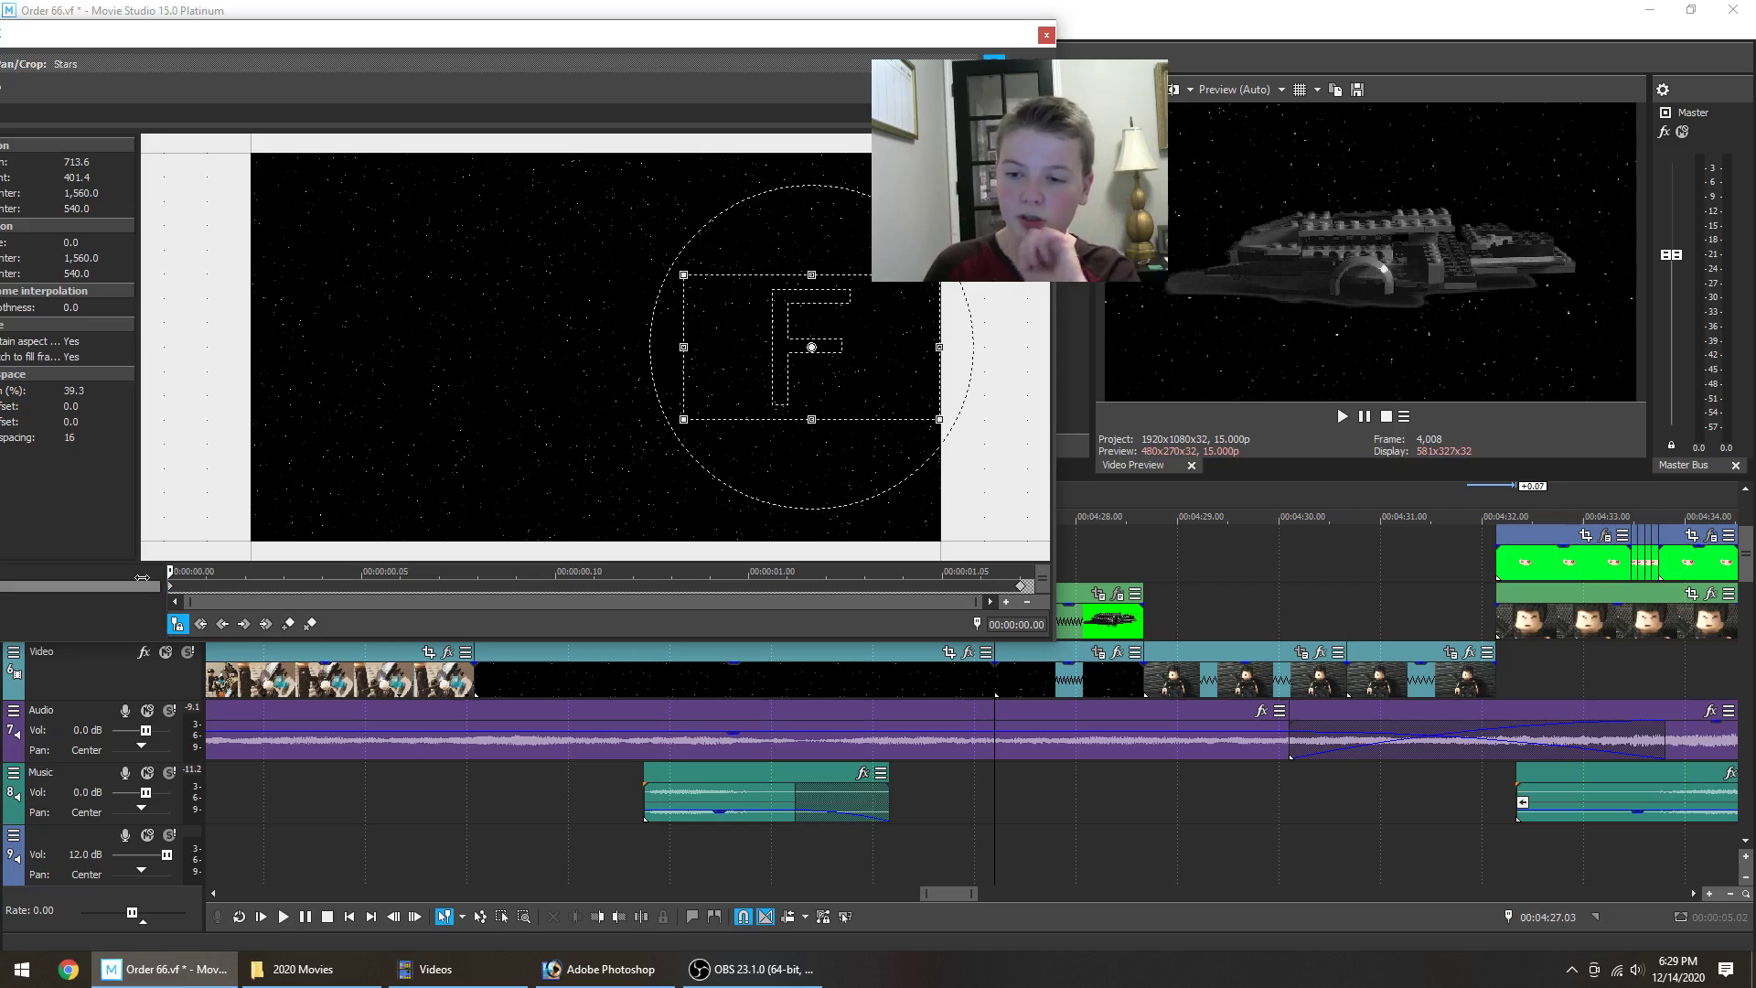
key(space)
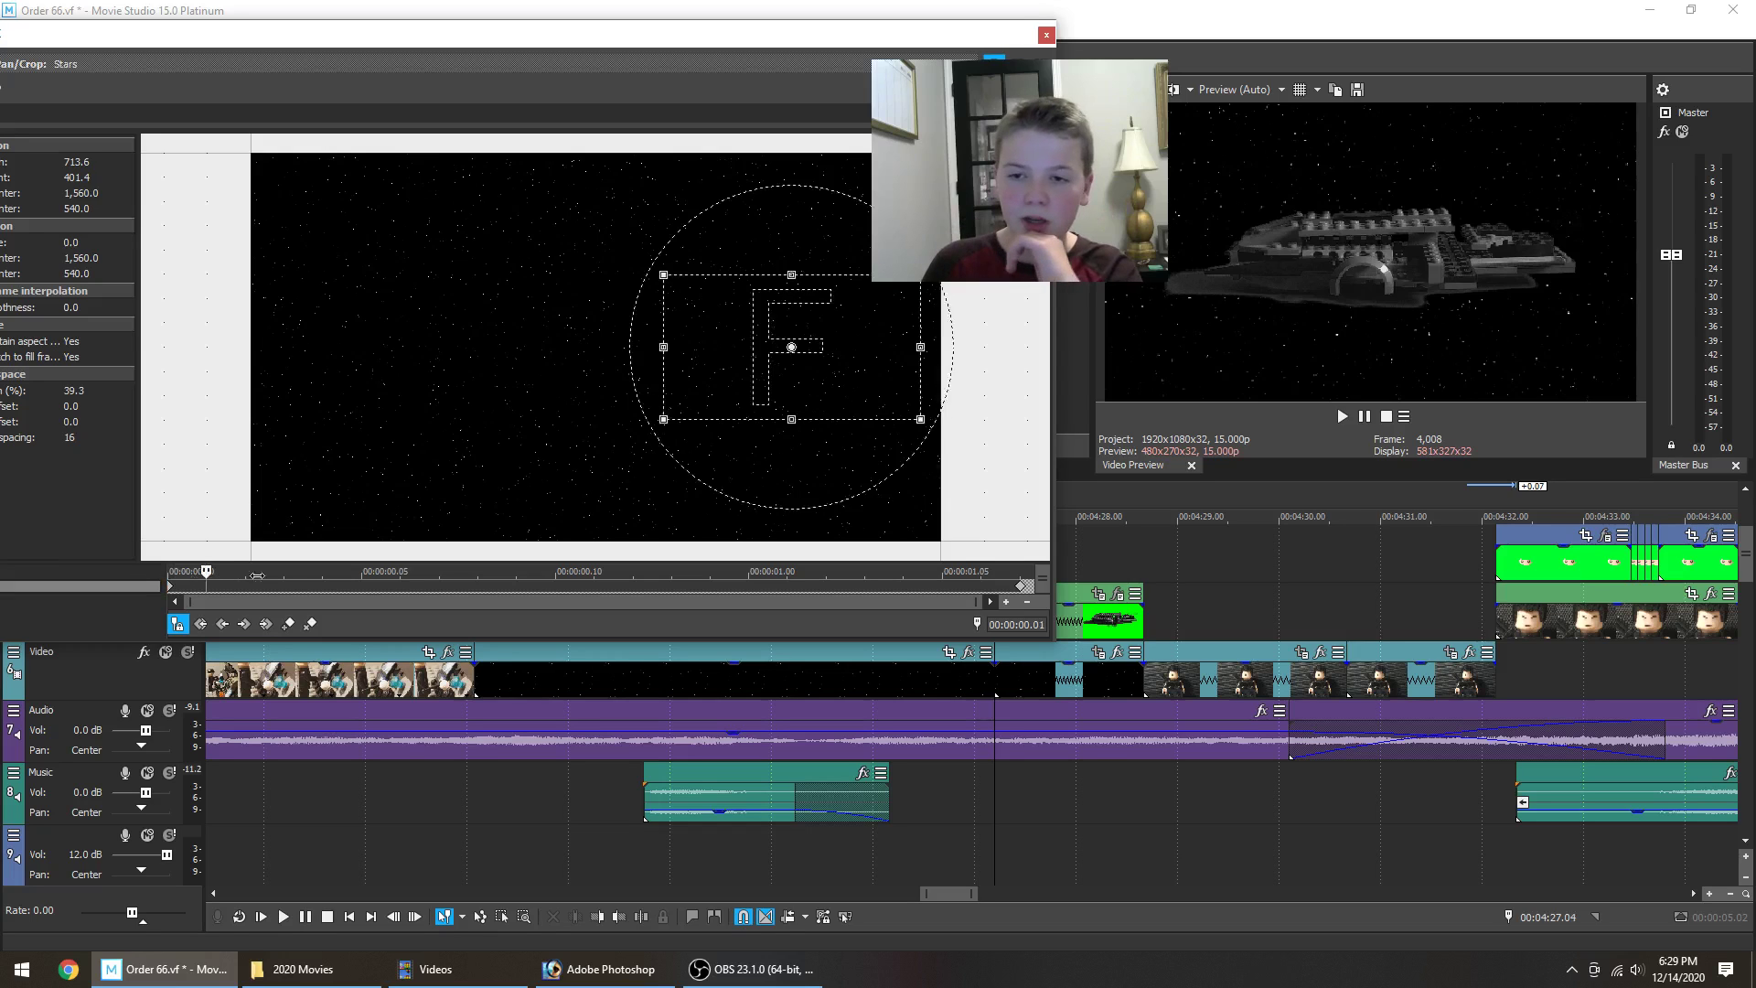
click(1046, 36)
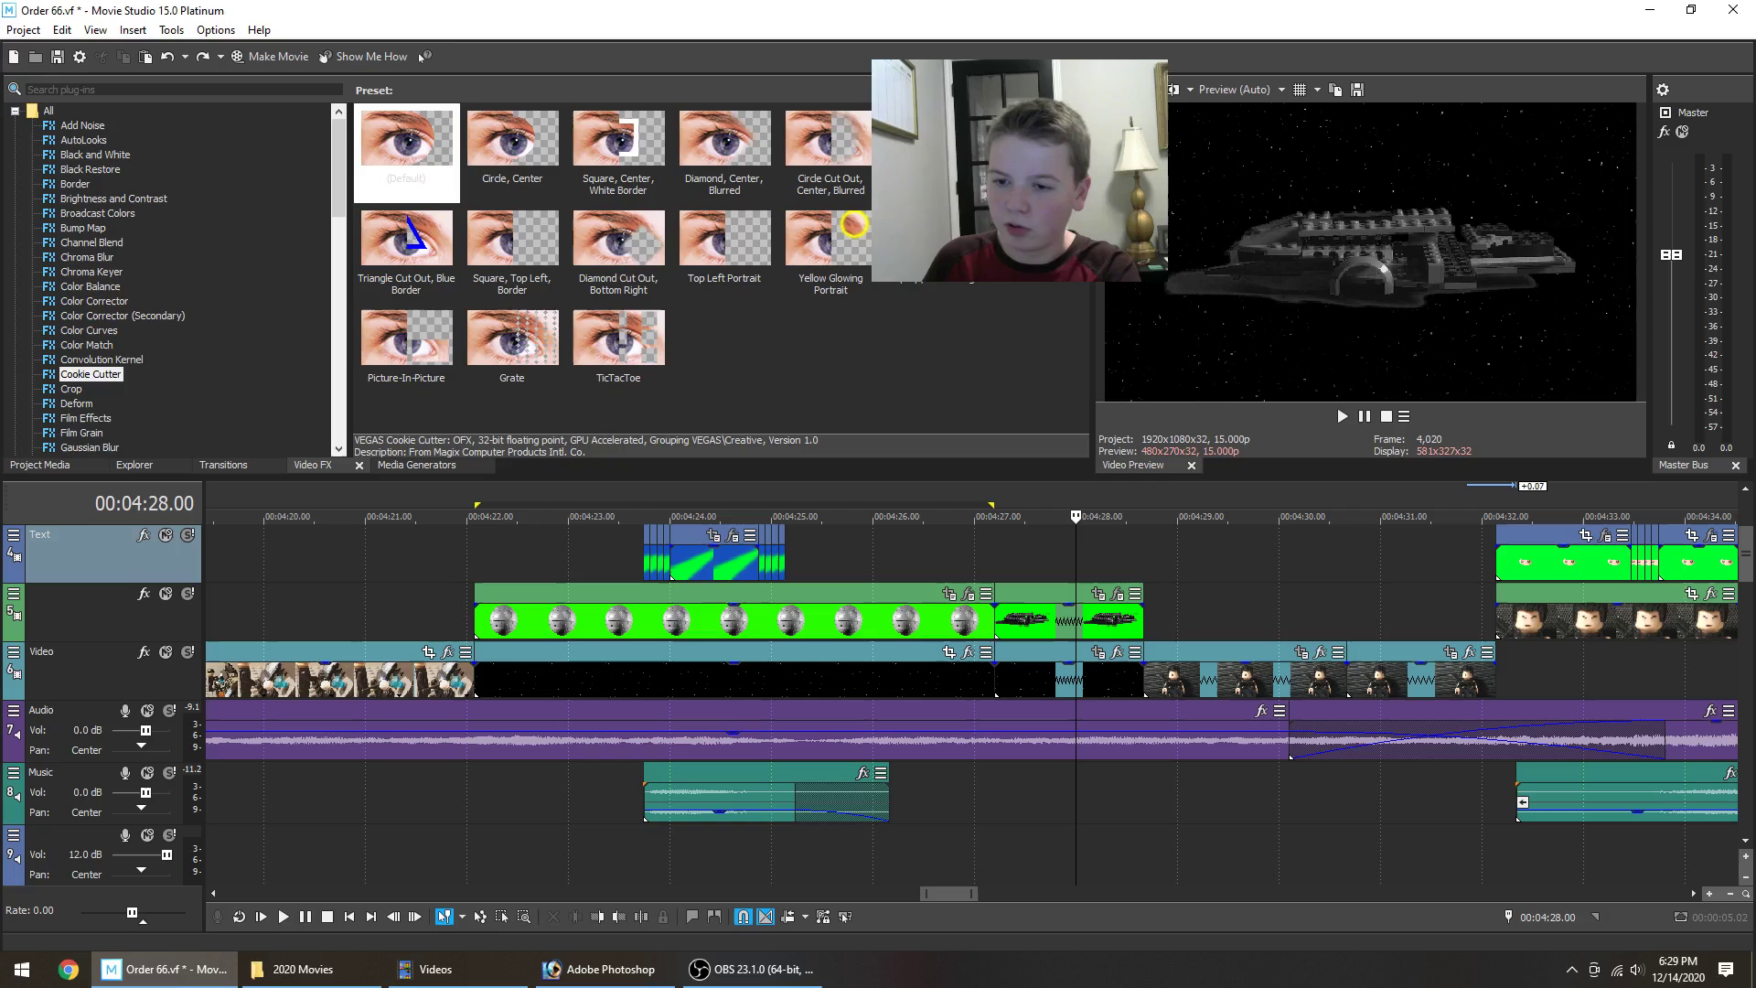
click(1105, 541)
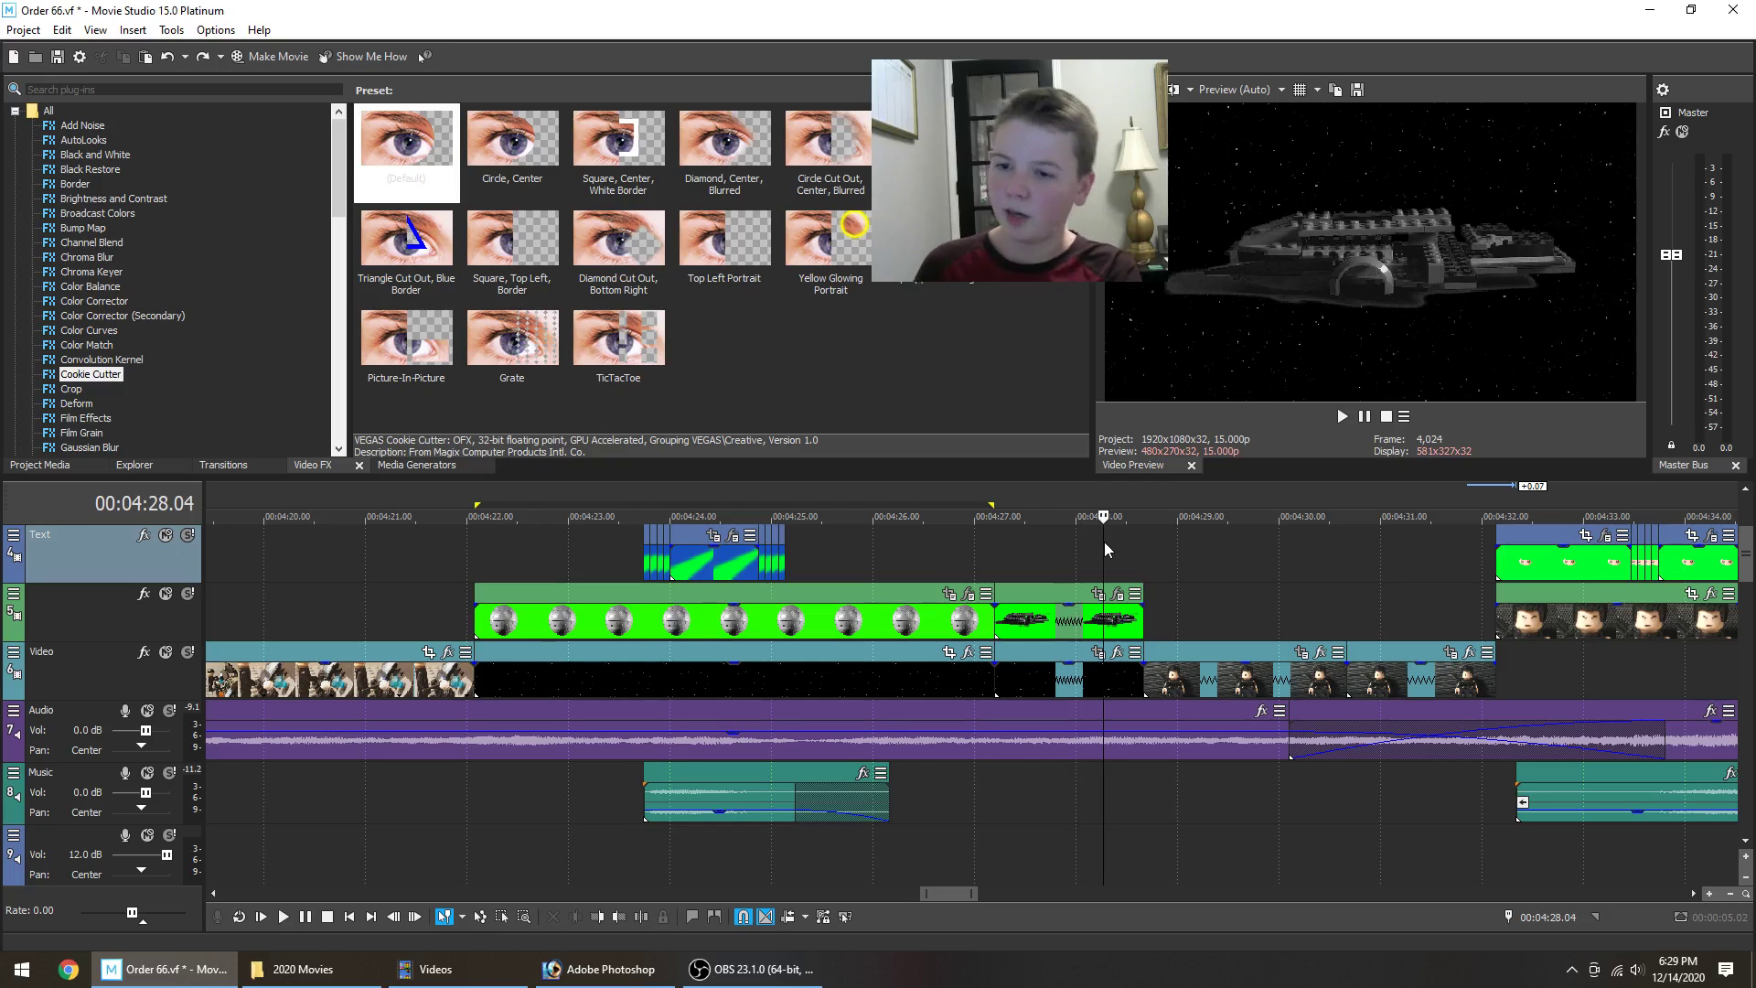
click(1117, 540)
click(1151, 552)
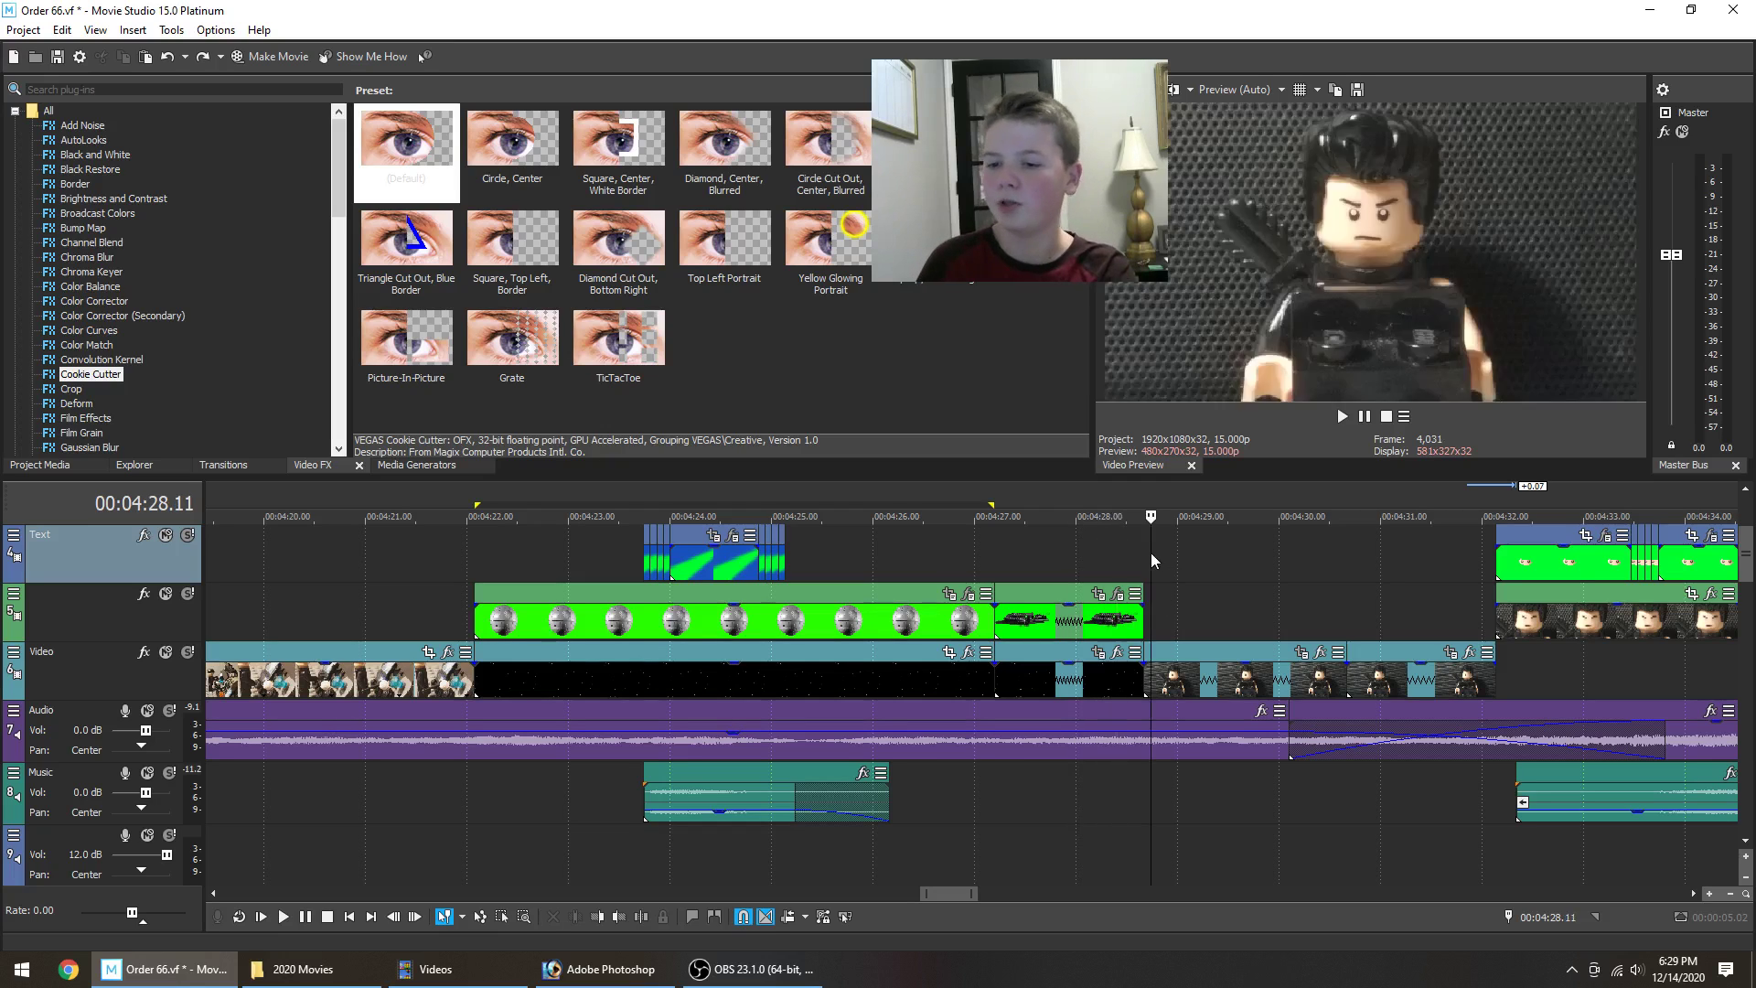
click(1149, 552)
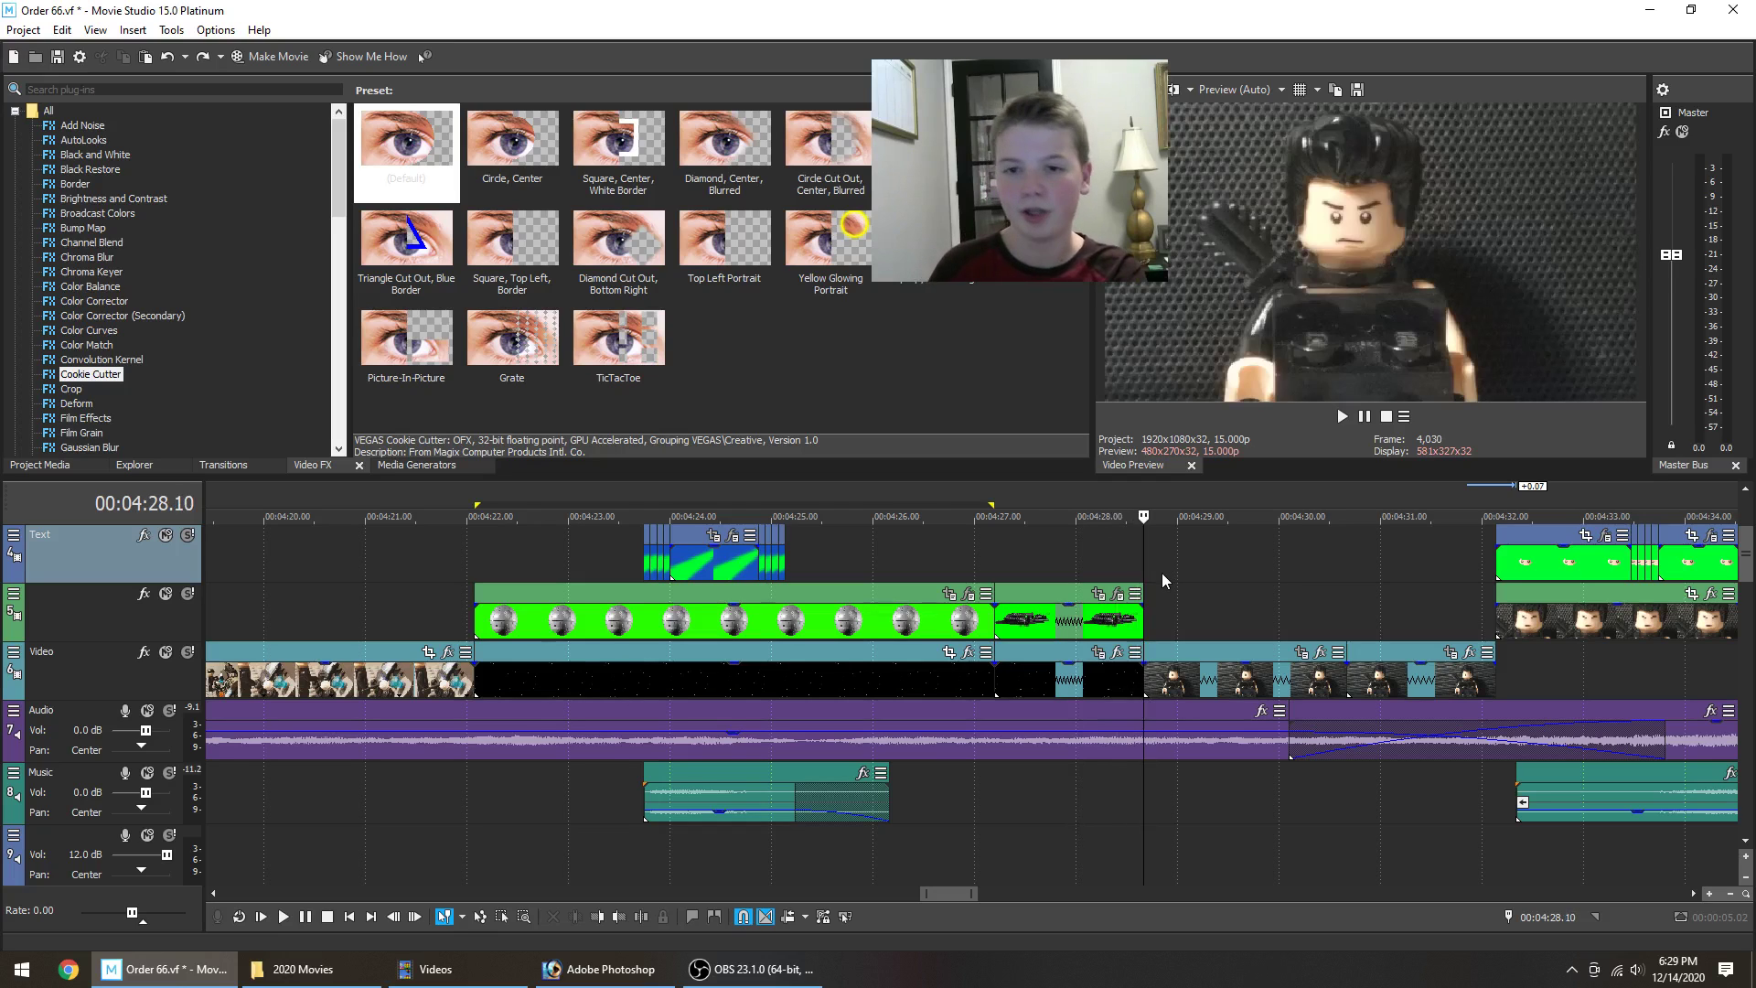
key(Right)
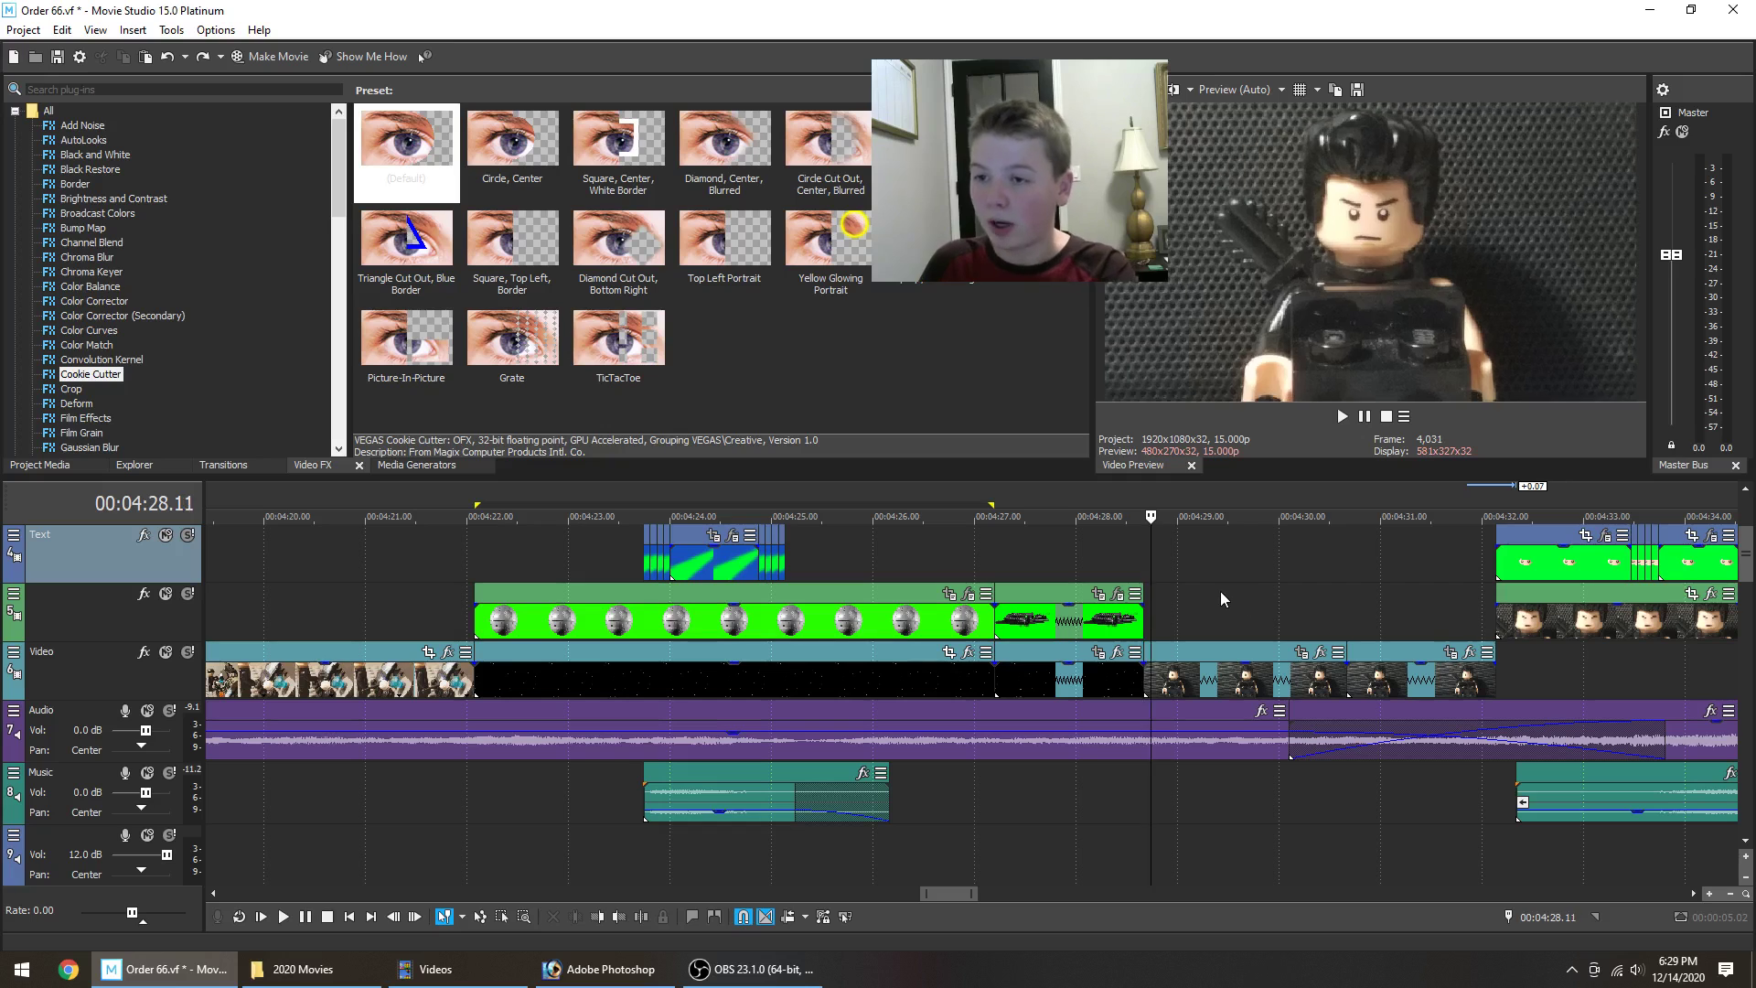
key(space)
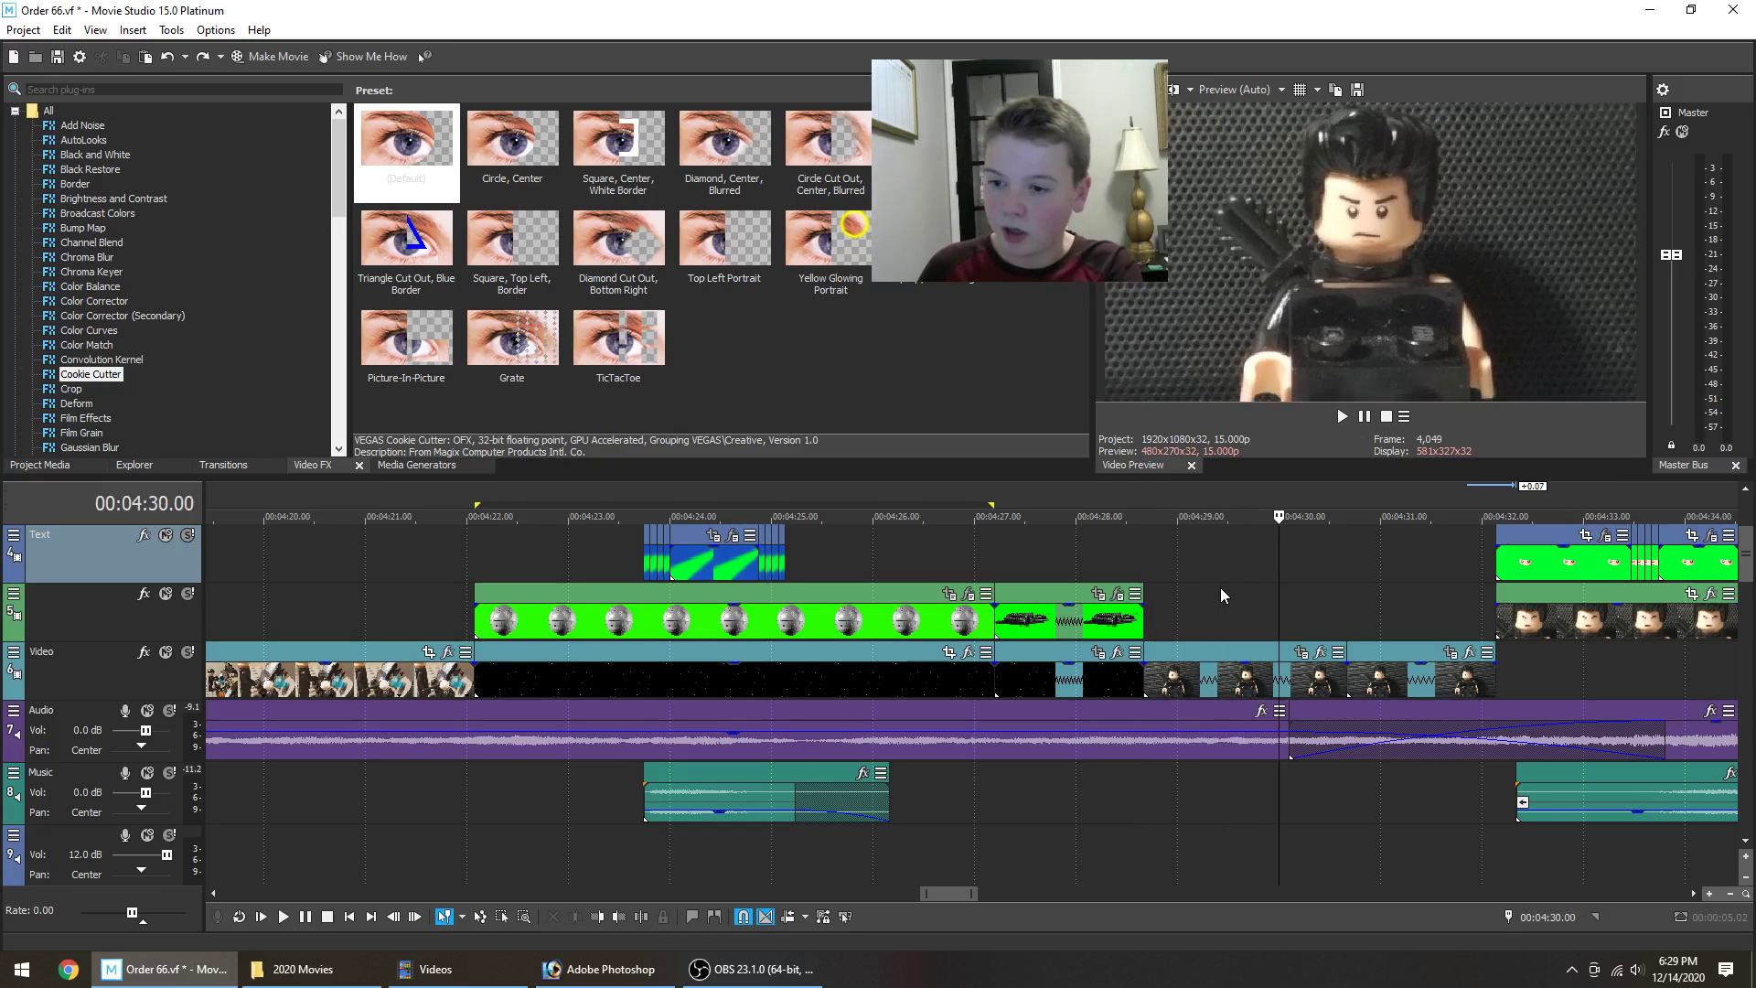
click(1480, 616)
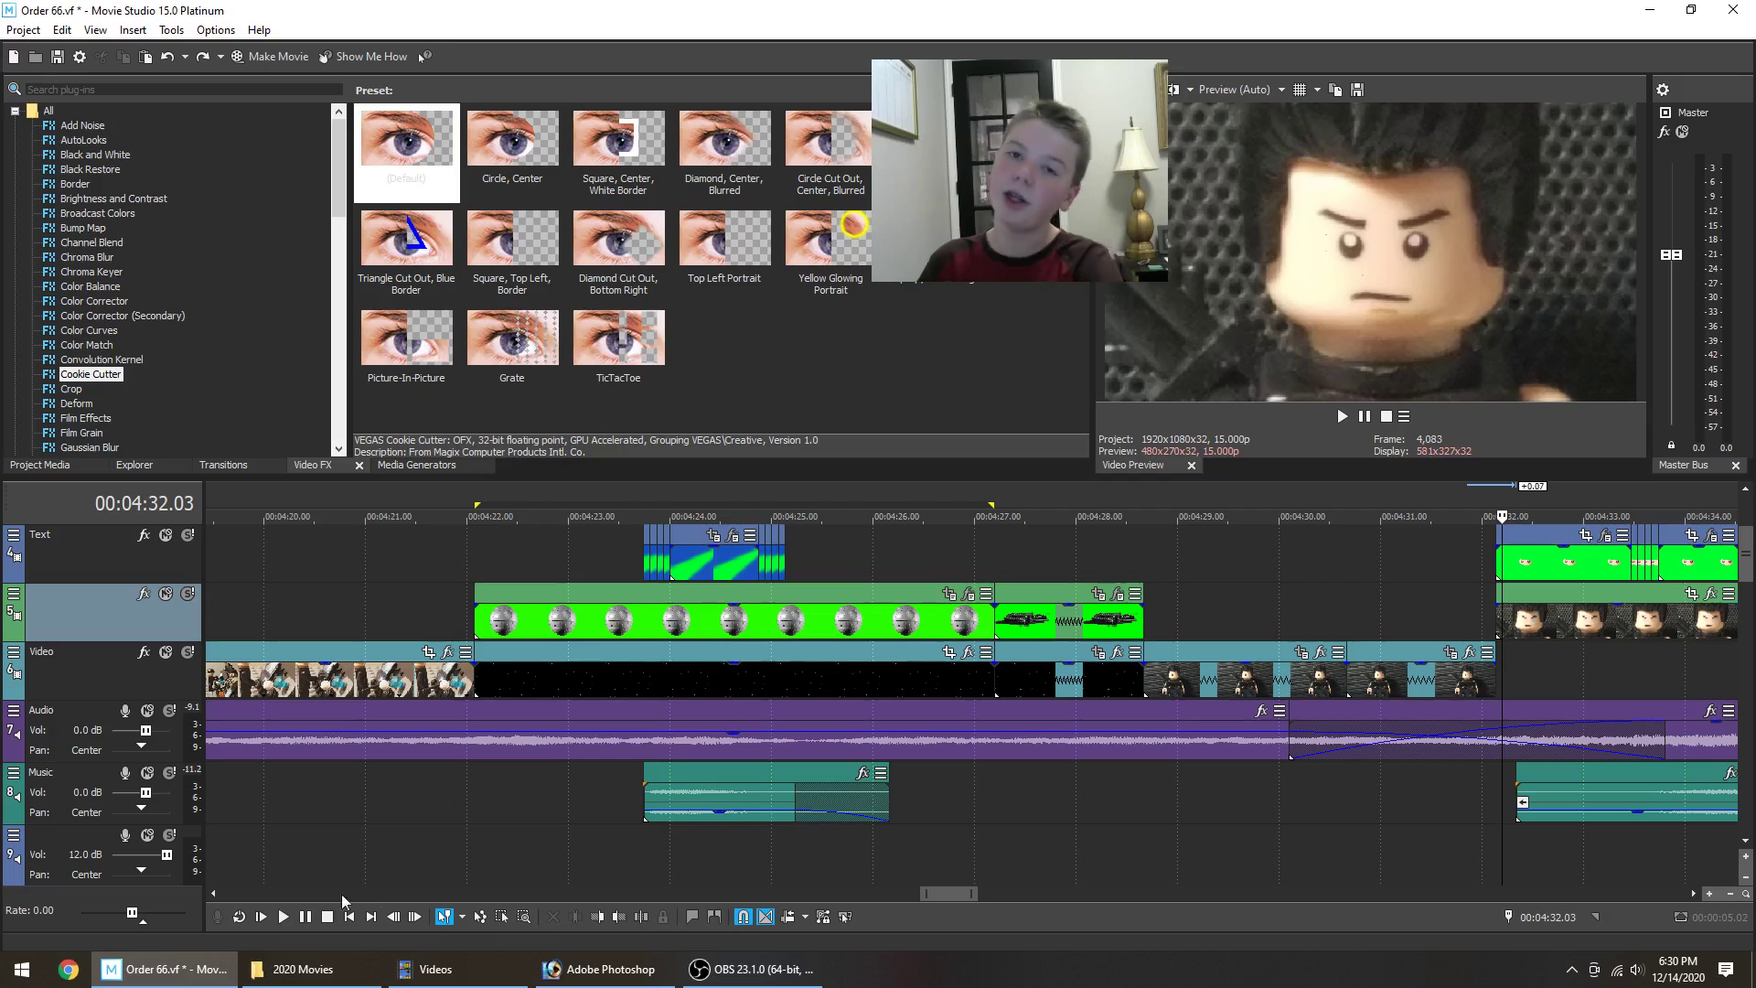
mouse_move(137, 970)
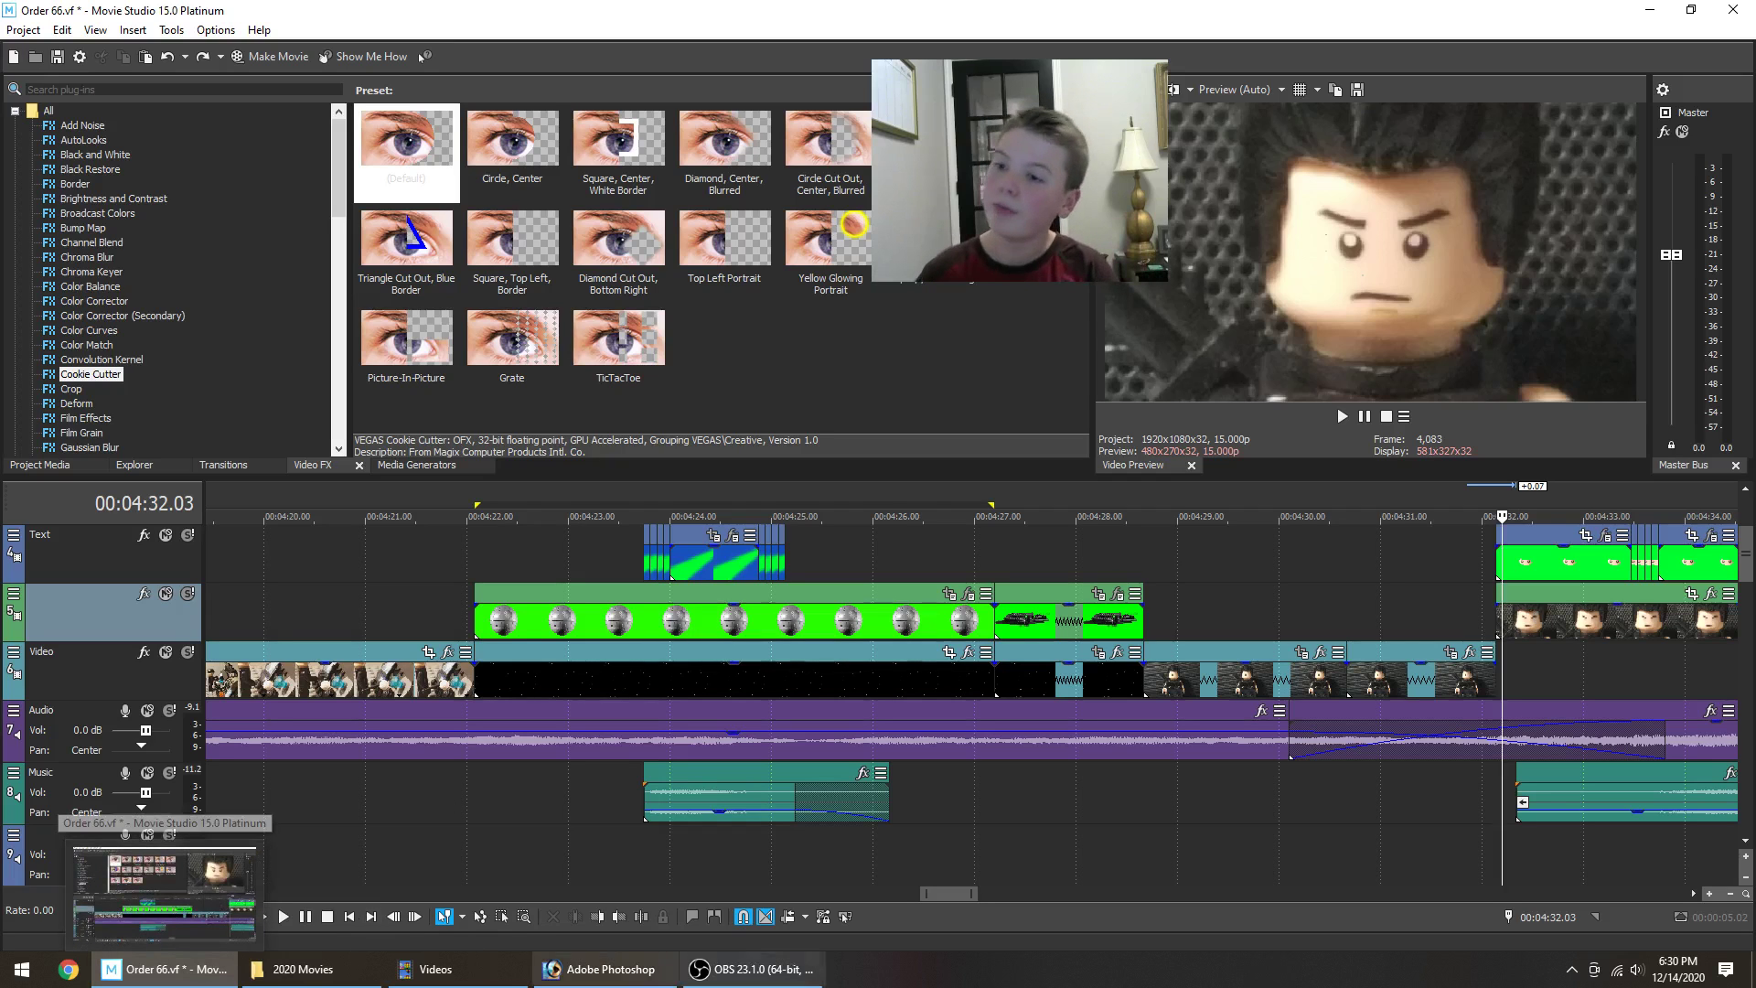
Zoom the timeline and play through the eye-blink shot.
scroll(1110, 659, up, 2)
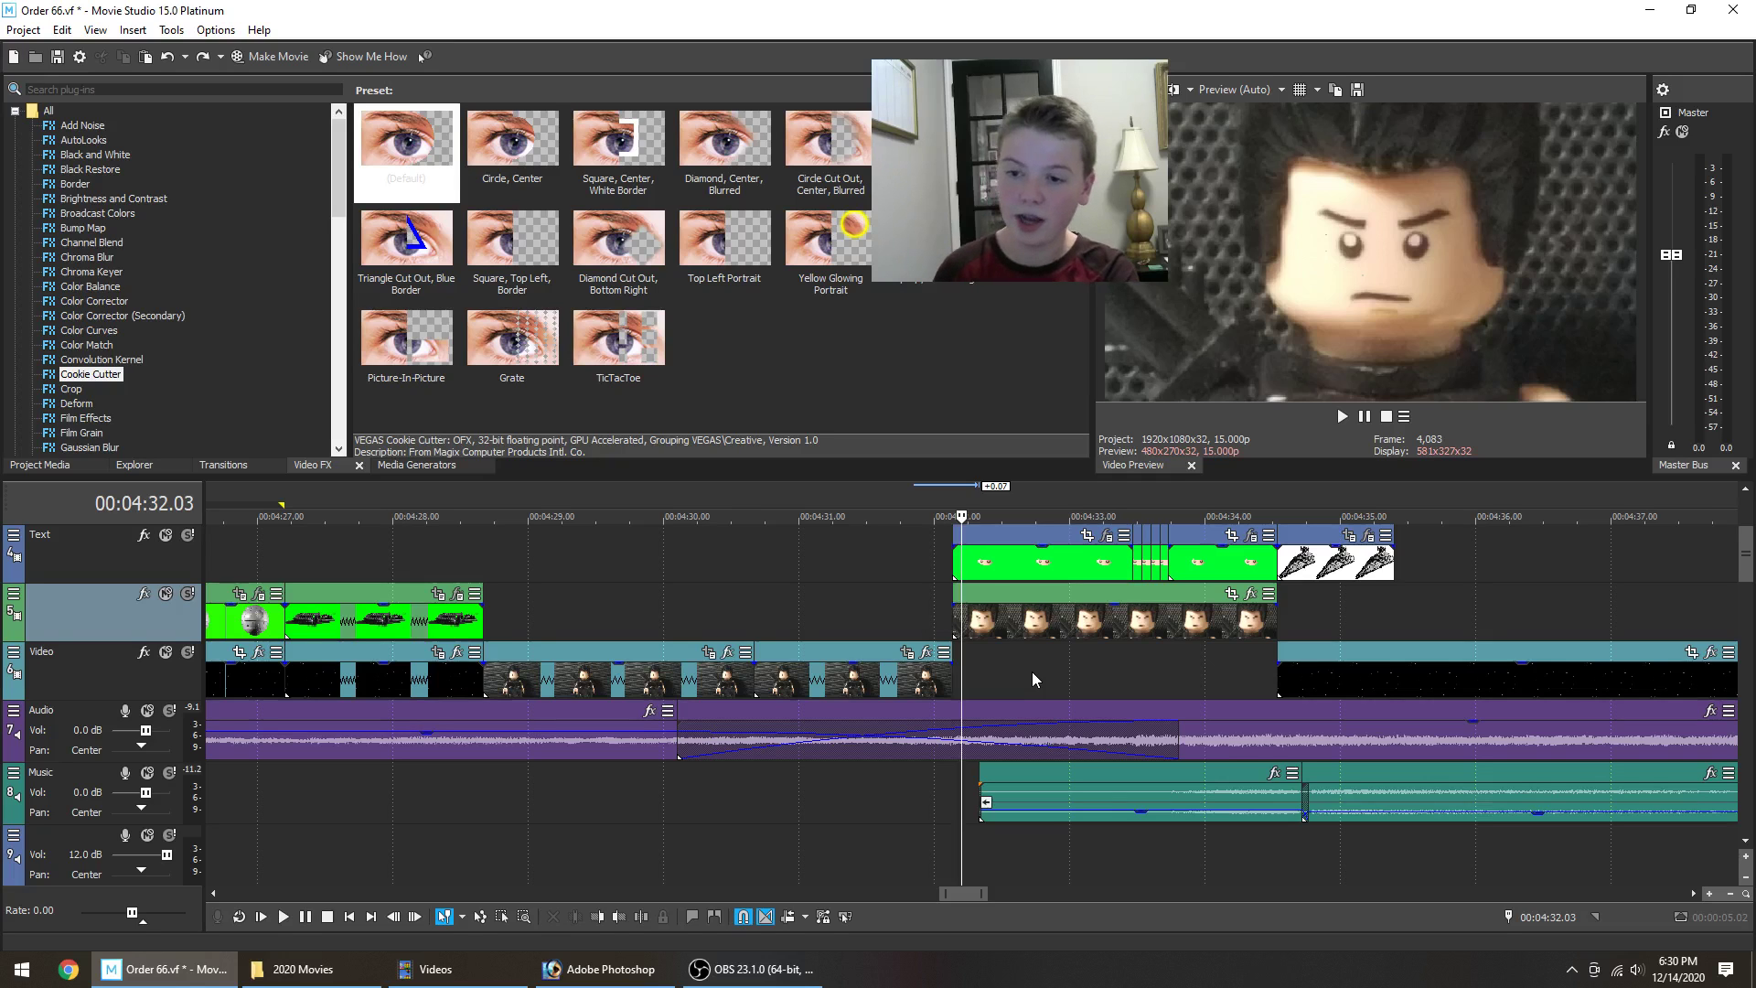
scroll(1094, 669, up, 1)
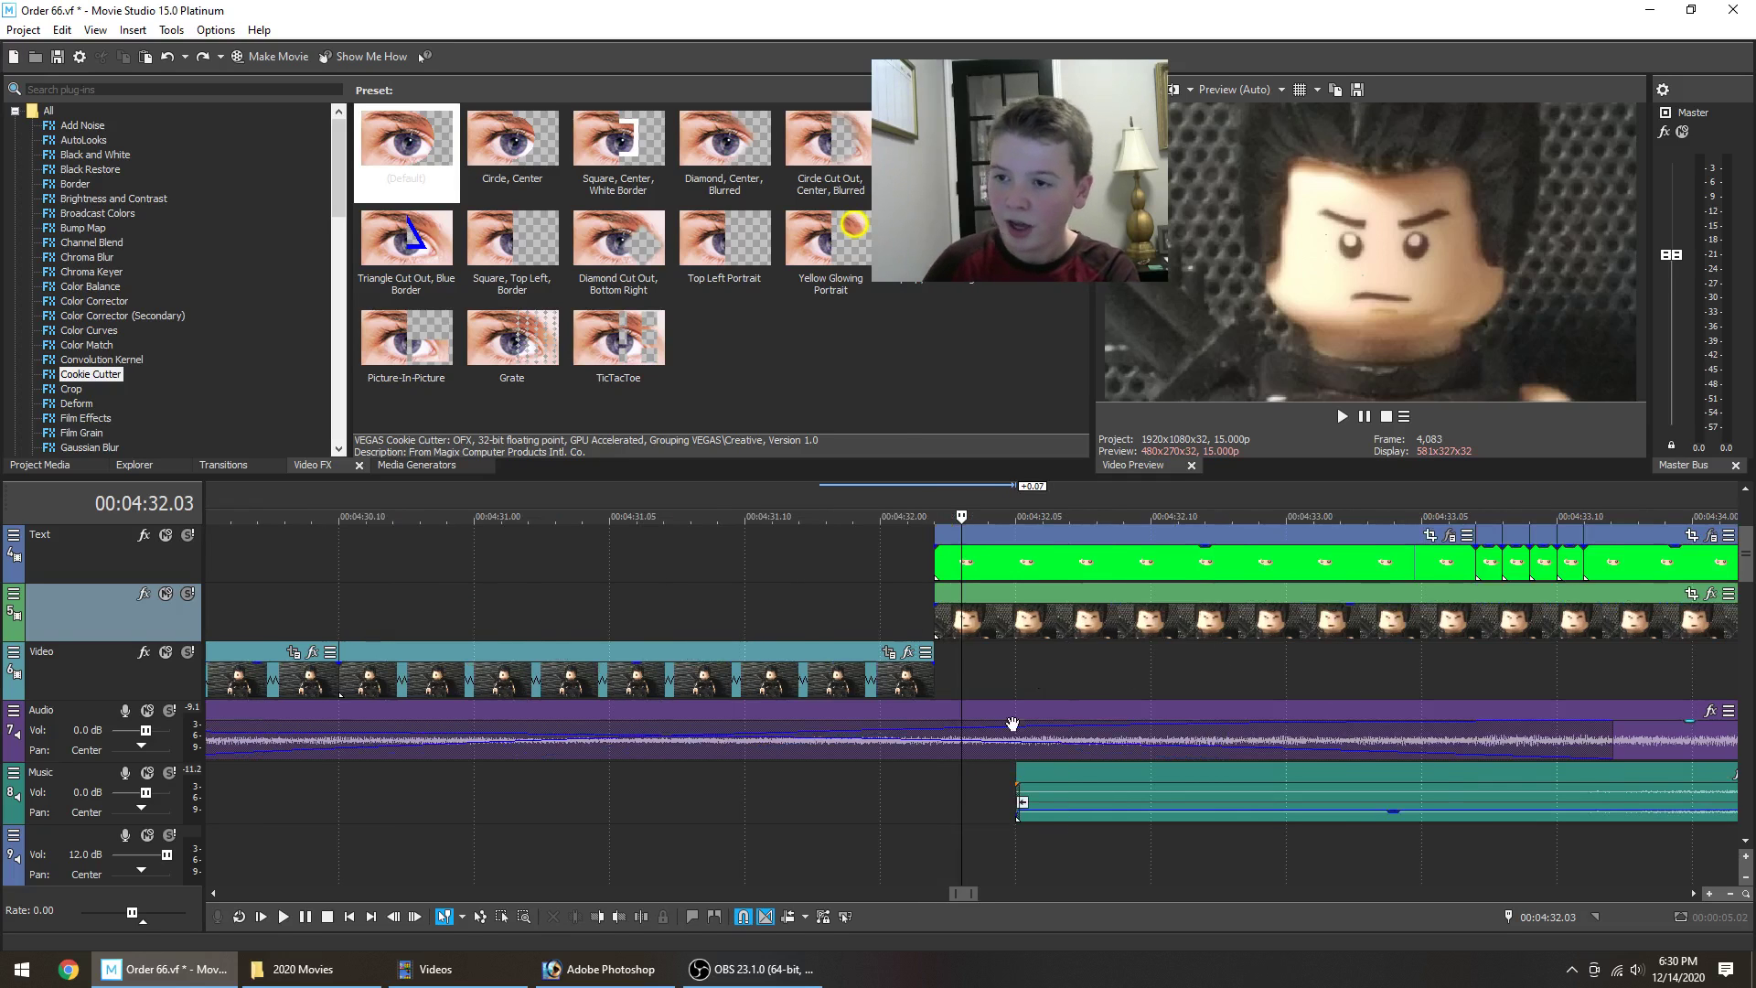
scroll(1008, 708, up, 1)
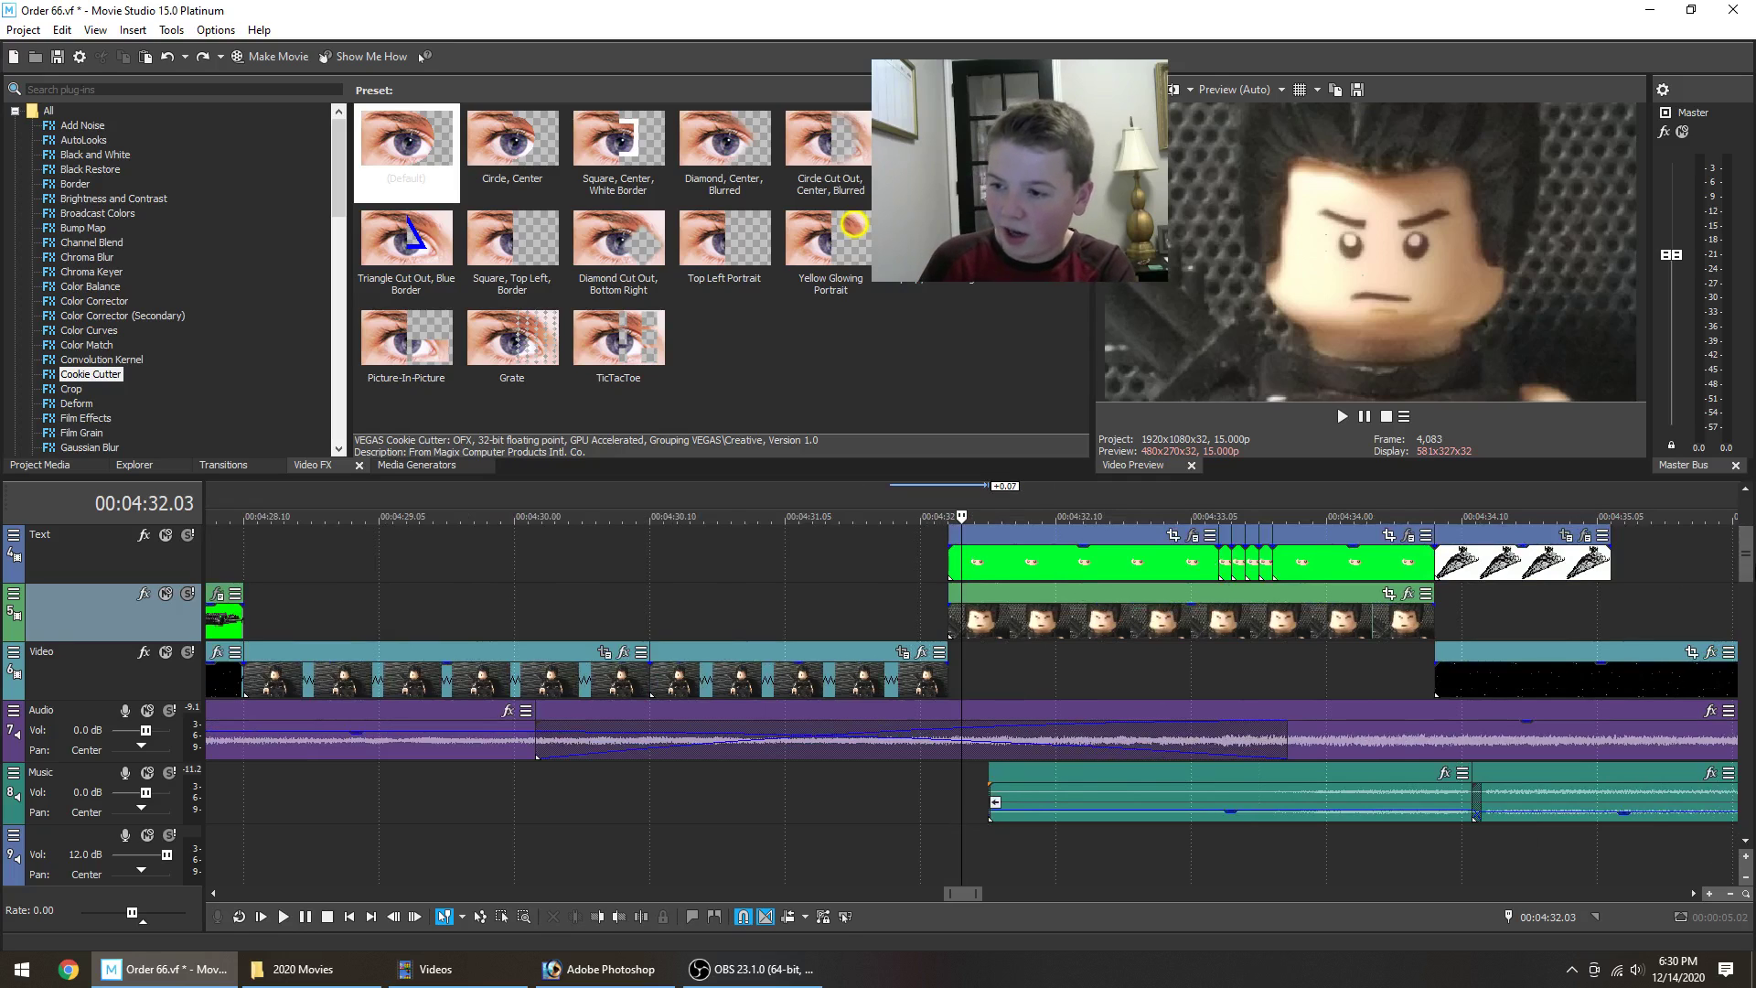
scroll(1746, 554, up, 1)
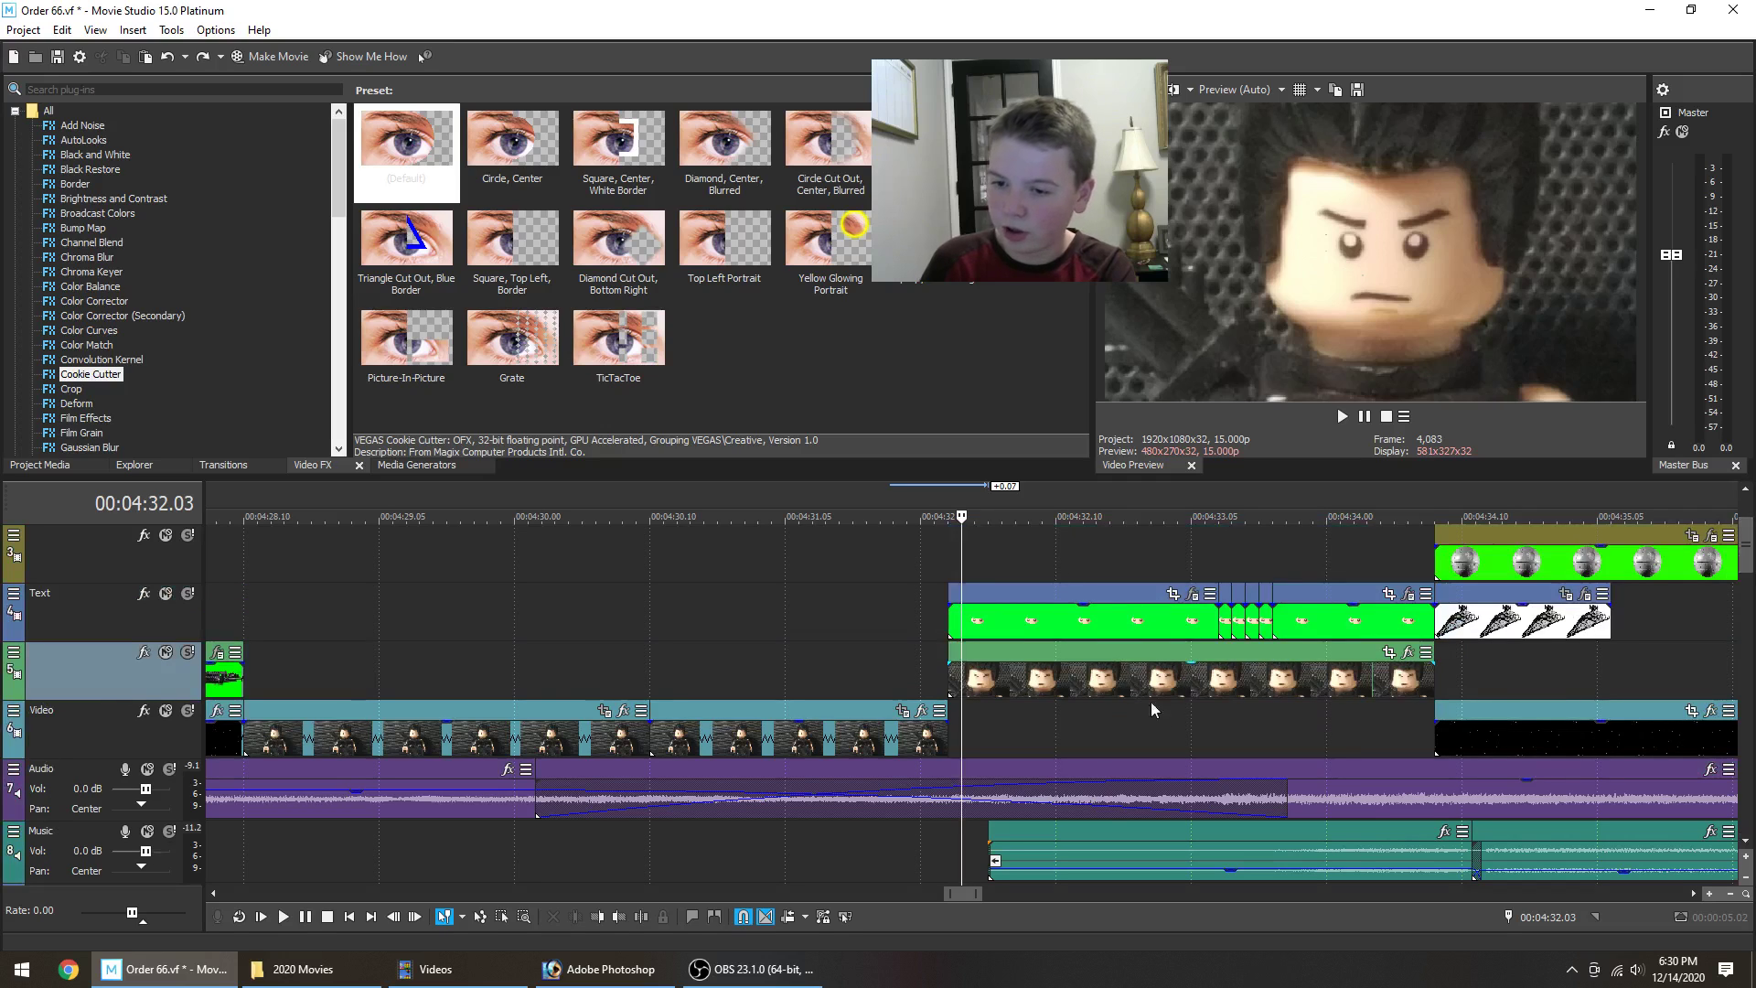
click(1183, 715)
key(space)
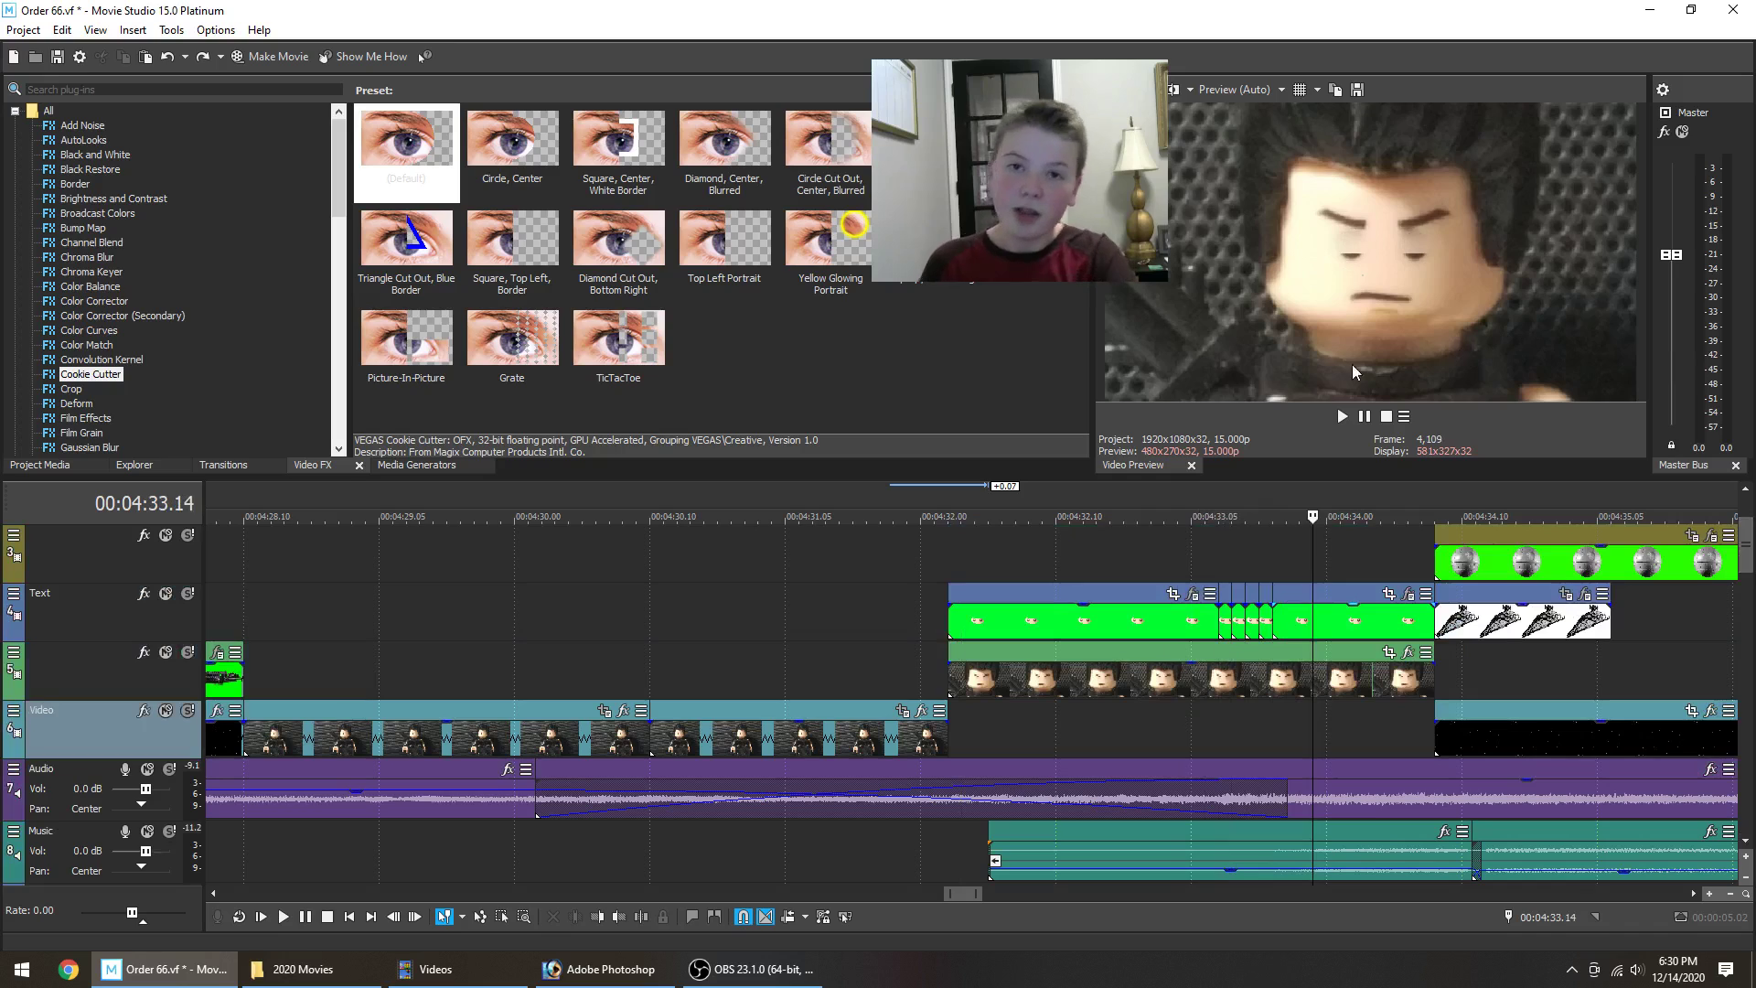
key(space)
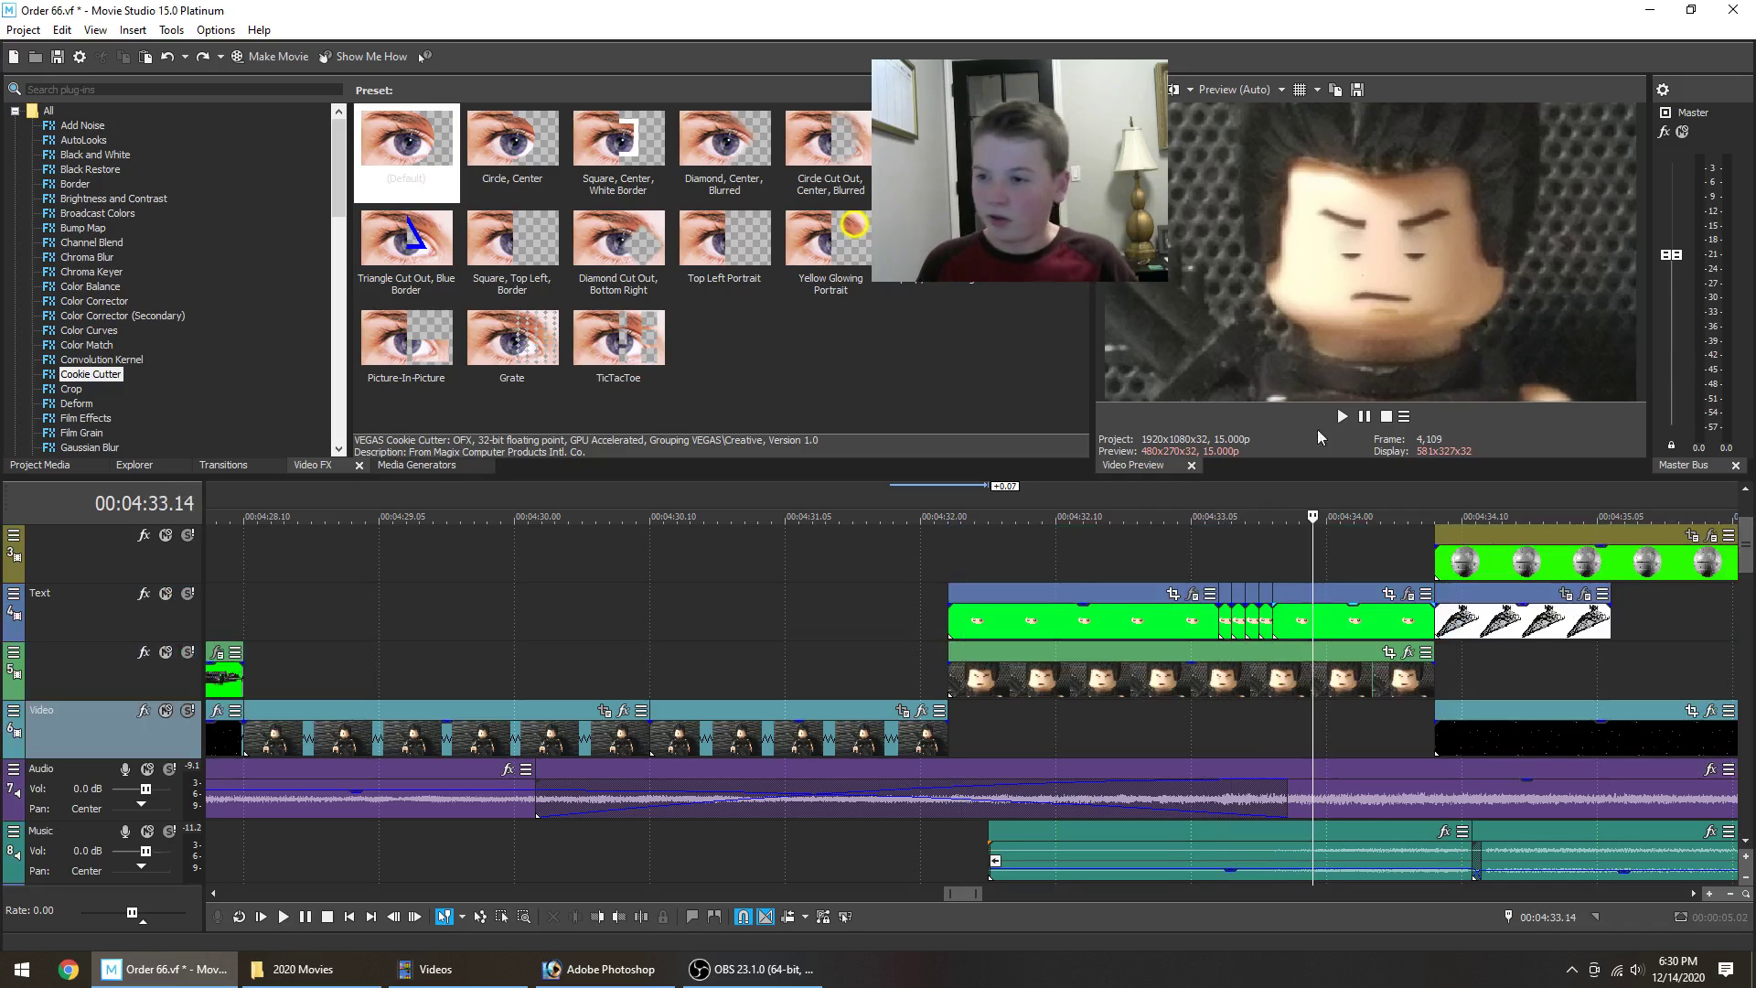
Park the playhead at 04:33.07, then show the Photoshop face image with green Layer 2 hidden.
click(1224, 547)
scroll(1106, 658, up, 3)
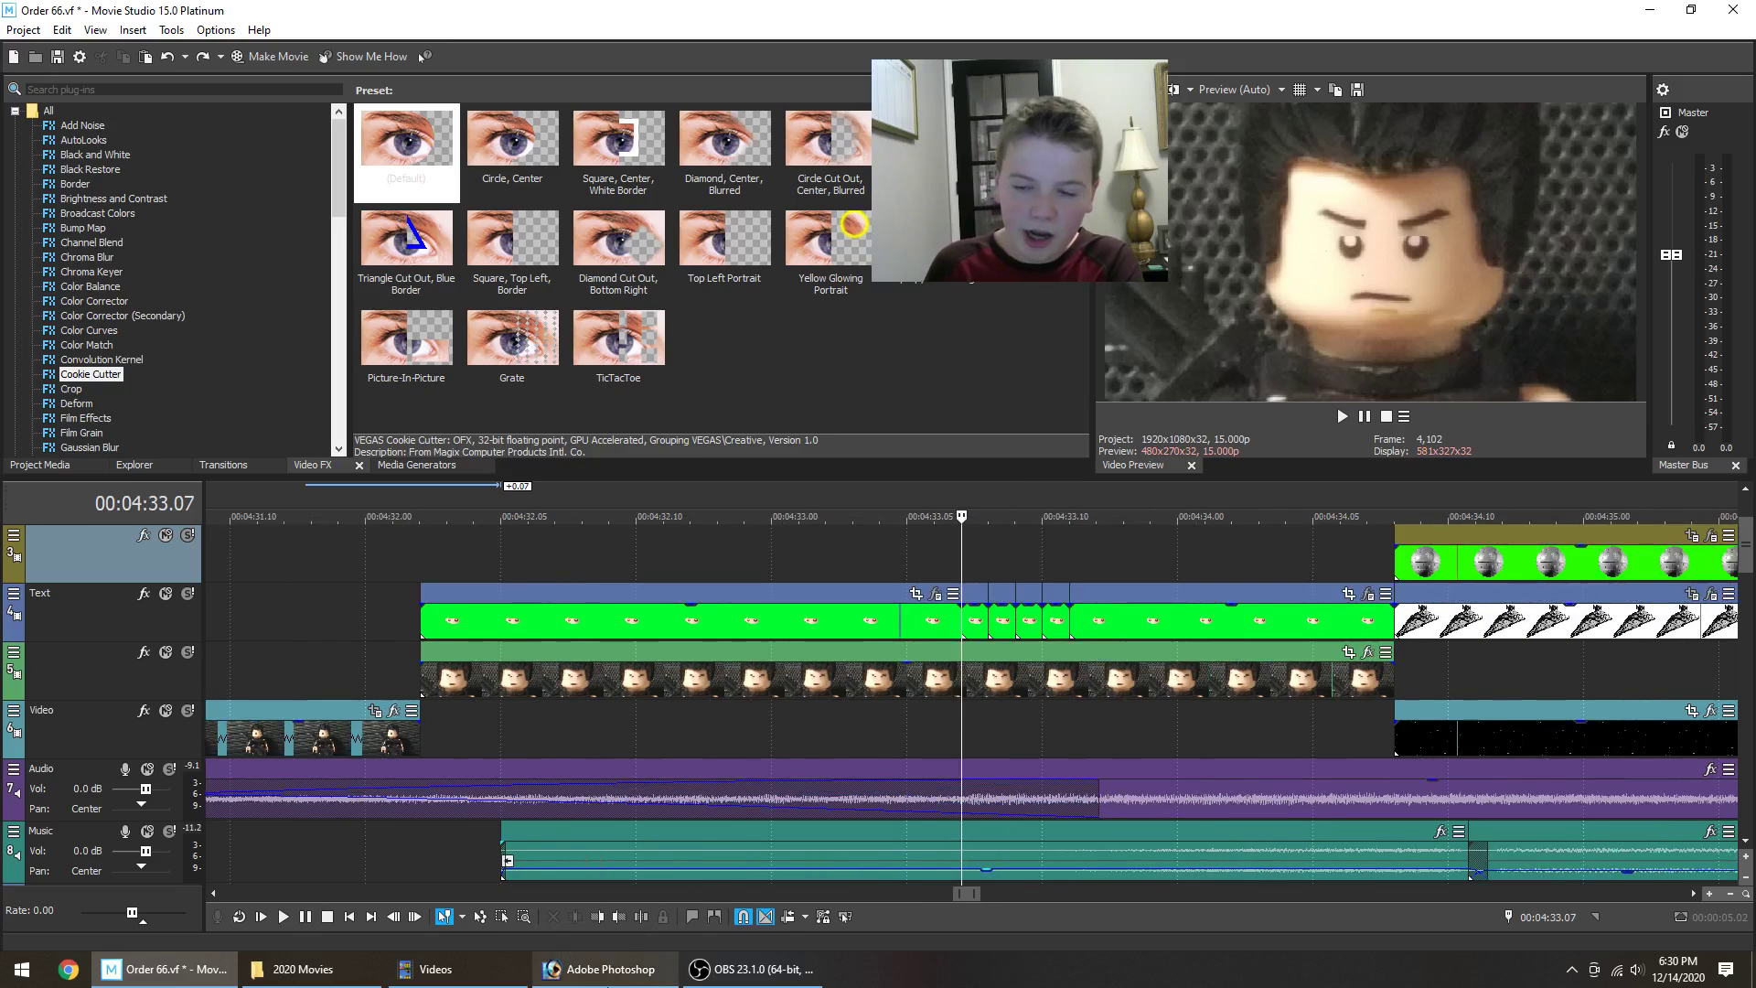
click(599, 969)
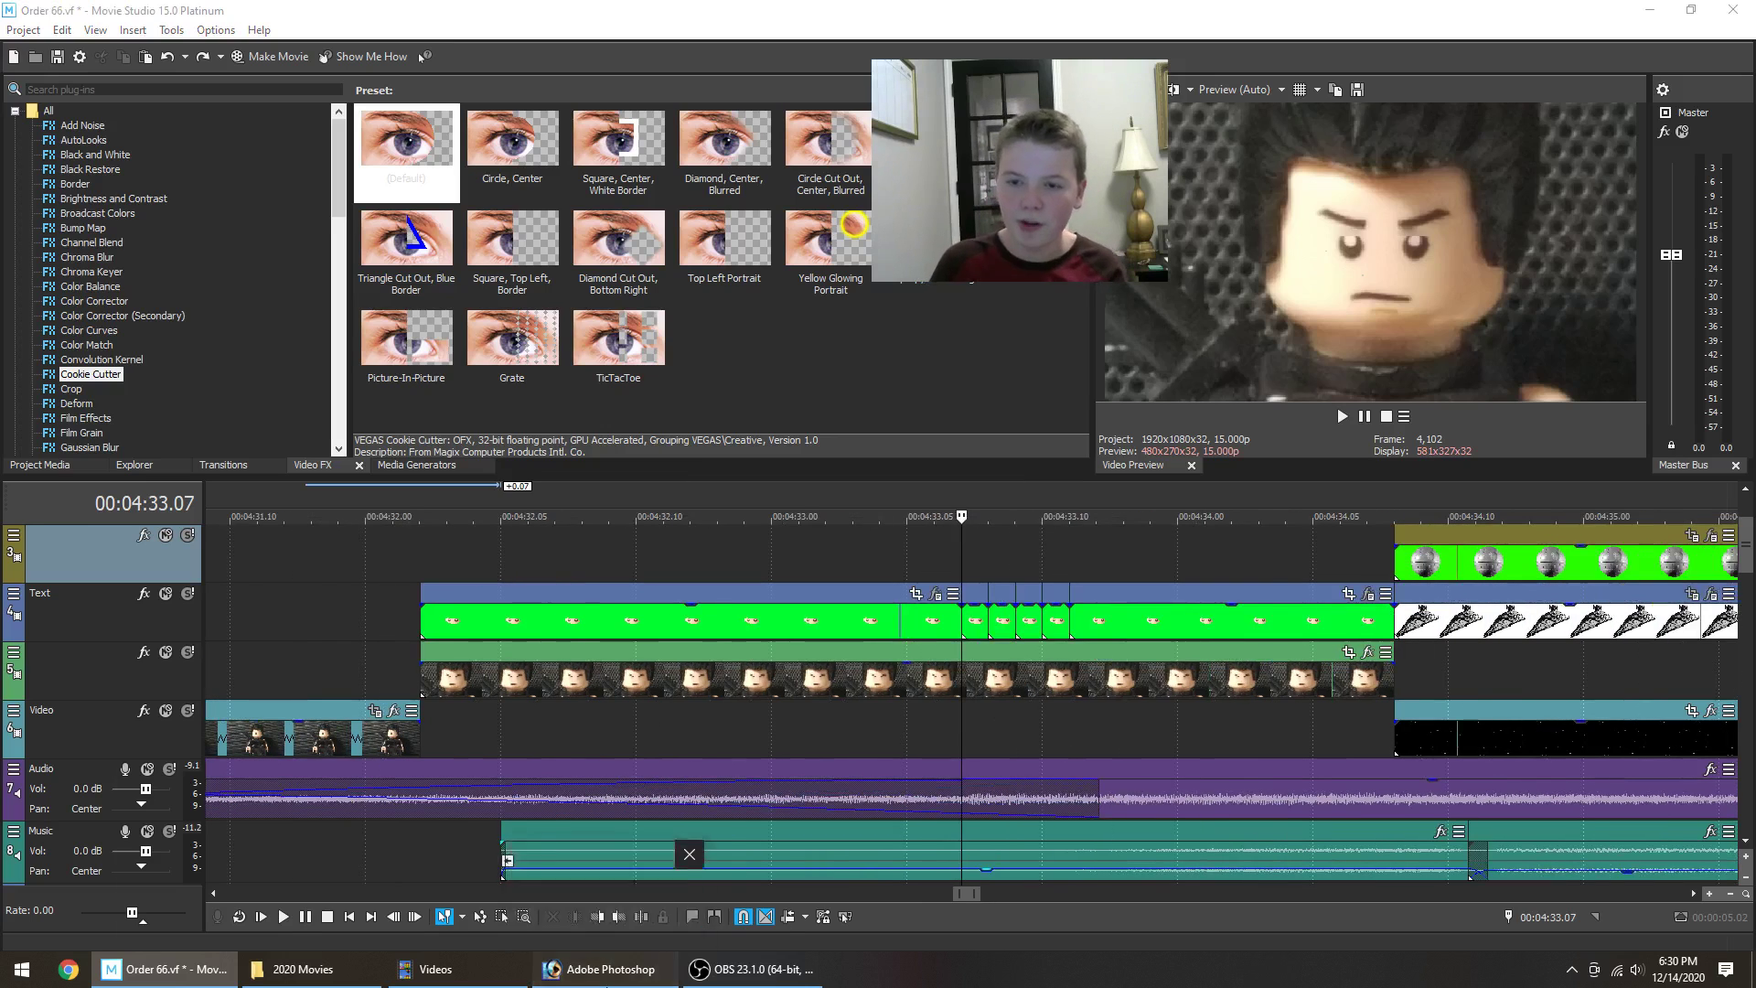
click(1462, 232)
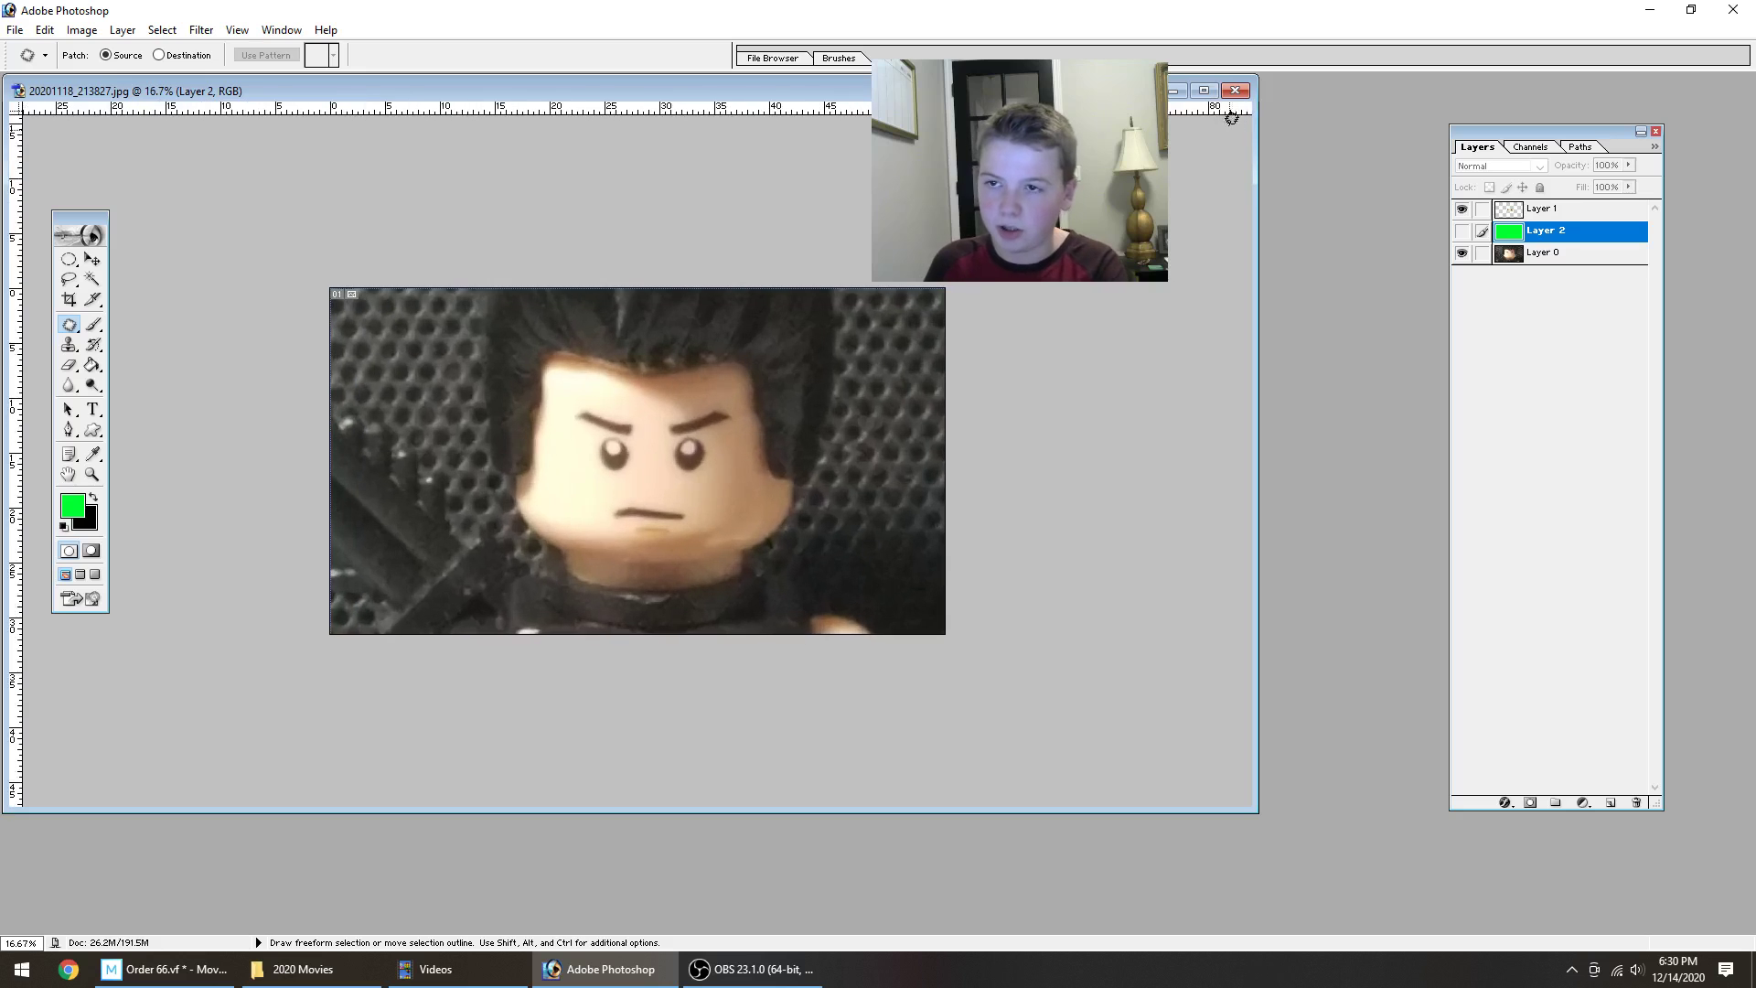
Maximize the Photoshop document at 24.2% zoom and select the Lasso tool.
click(1204, 90)
key(ctrl+minus)
key(ctrl+0)
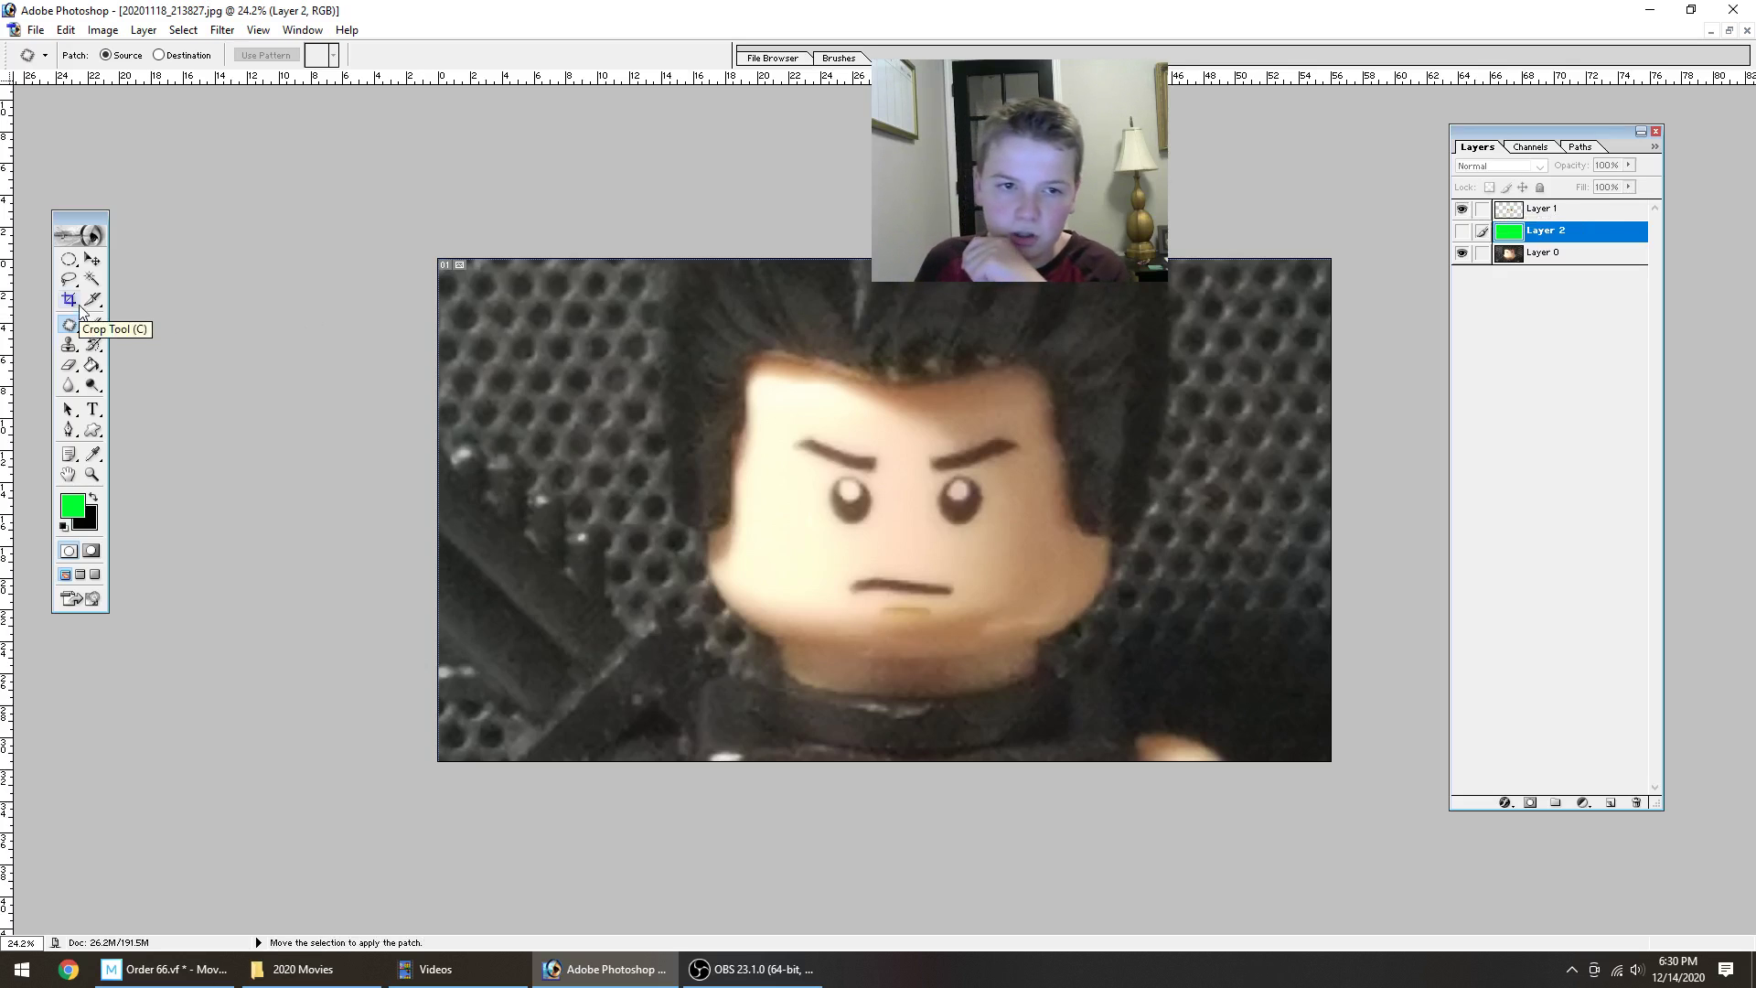
click(71, 279)
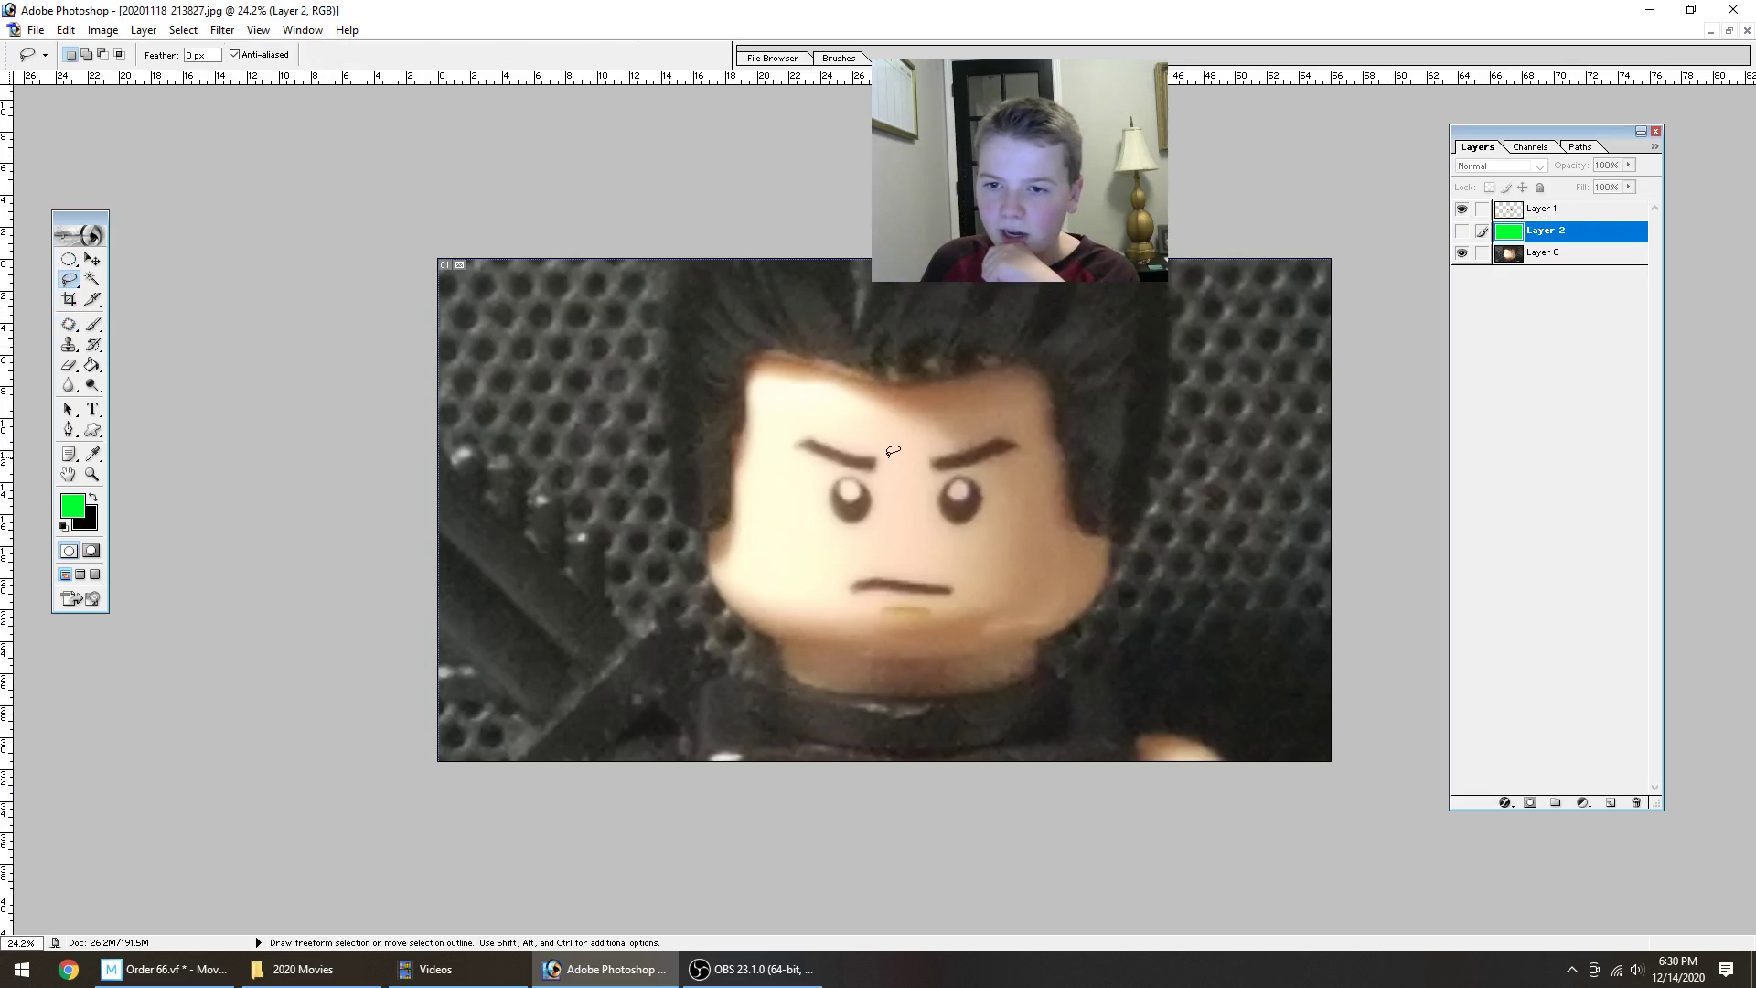
Compare the face with and without the eyes layer, ending with Layer 0 hidden and green Layer 2 shown.
click(1464, 253)
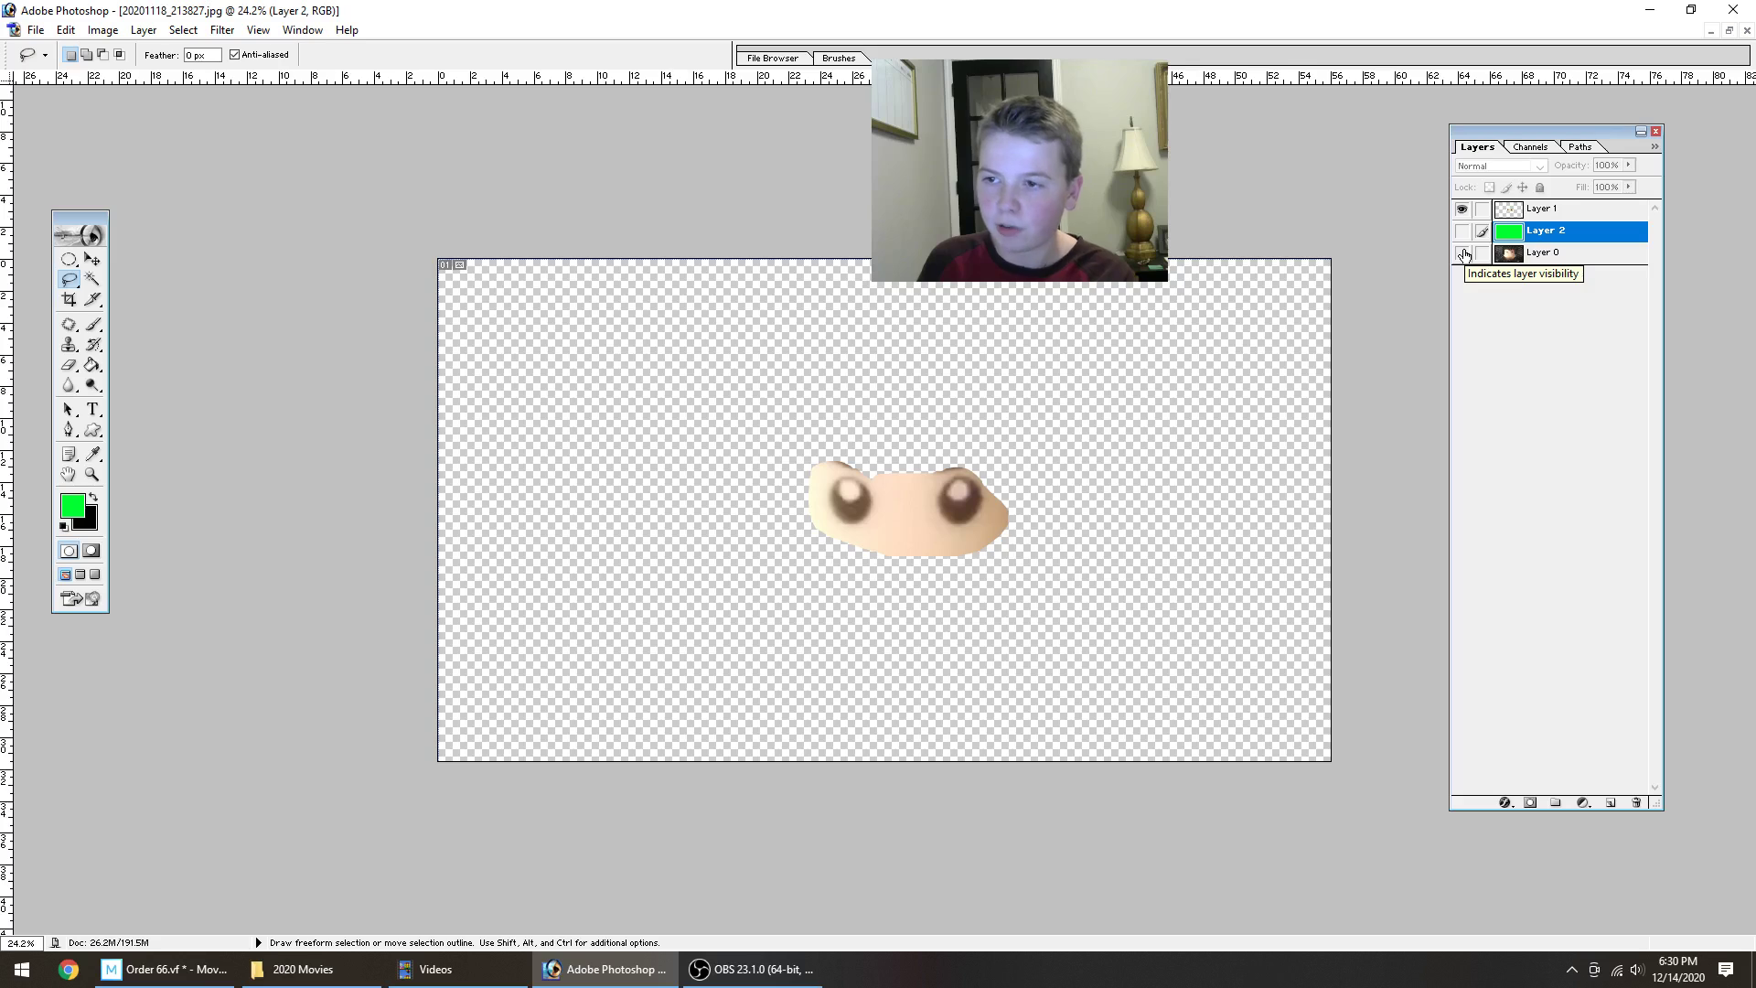
click(1463, 253)
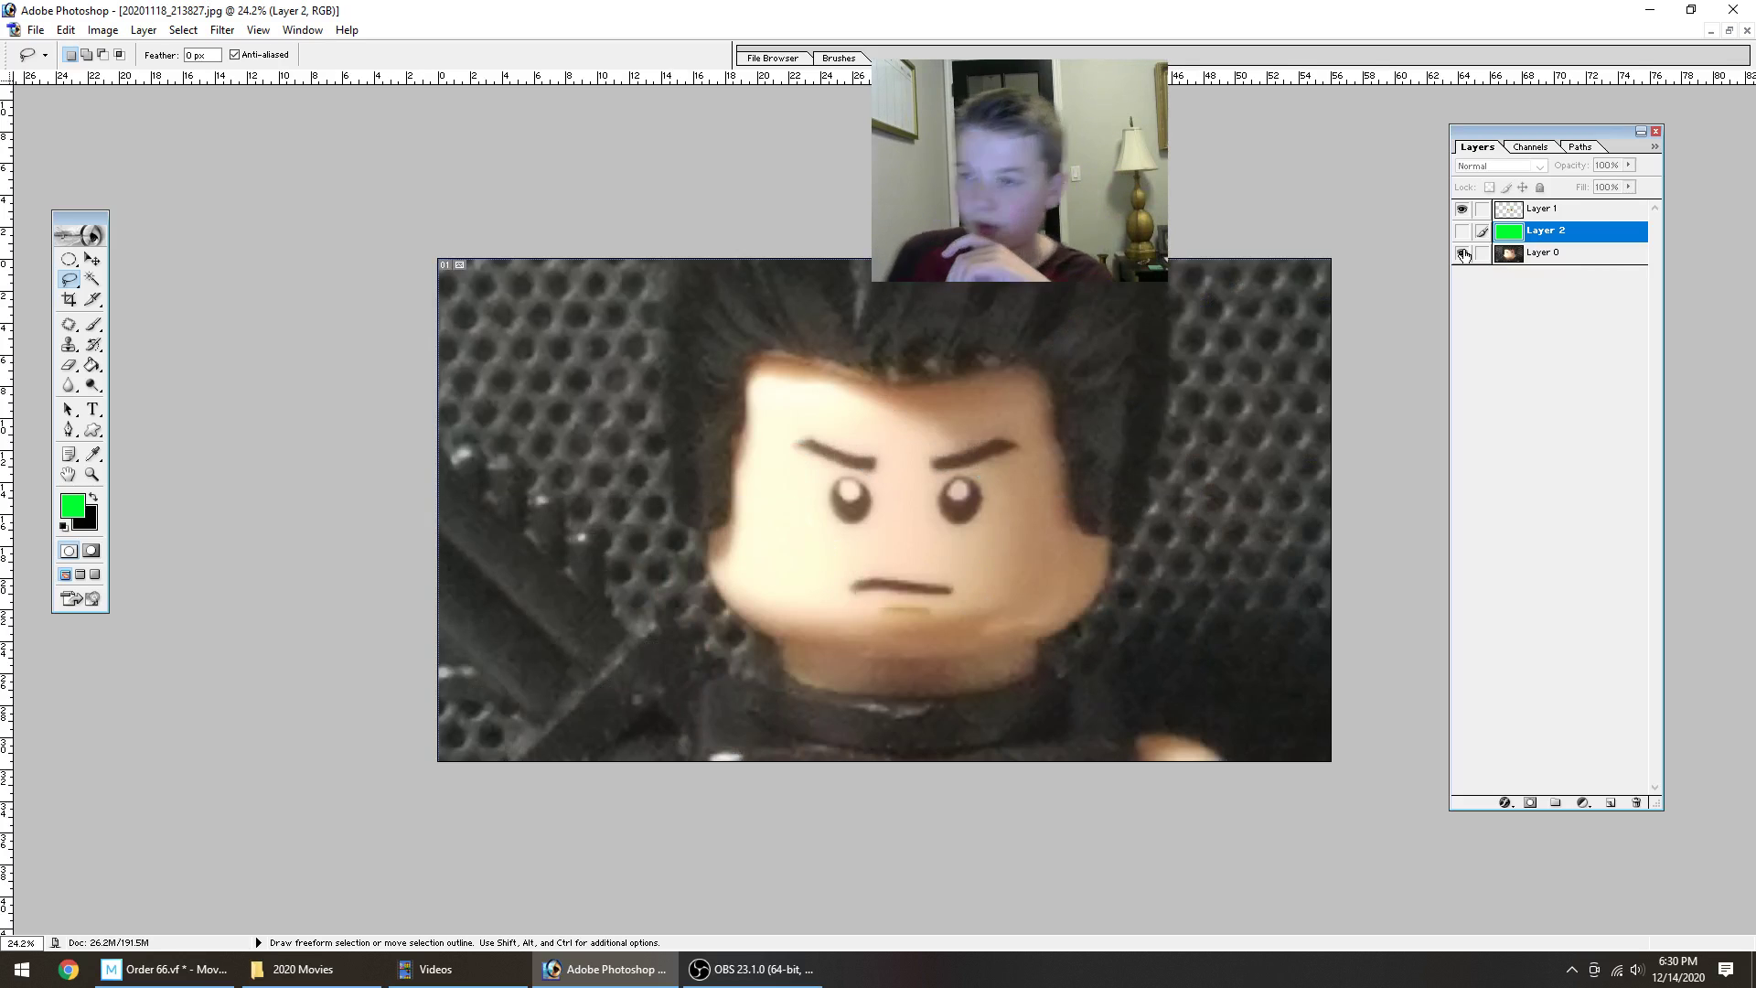
click(1461, 210)
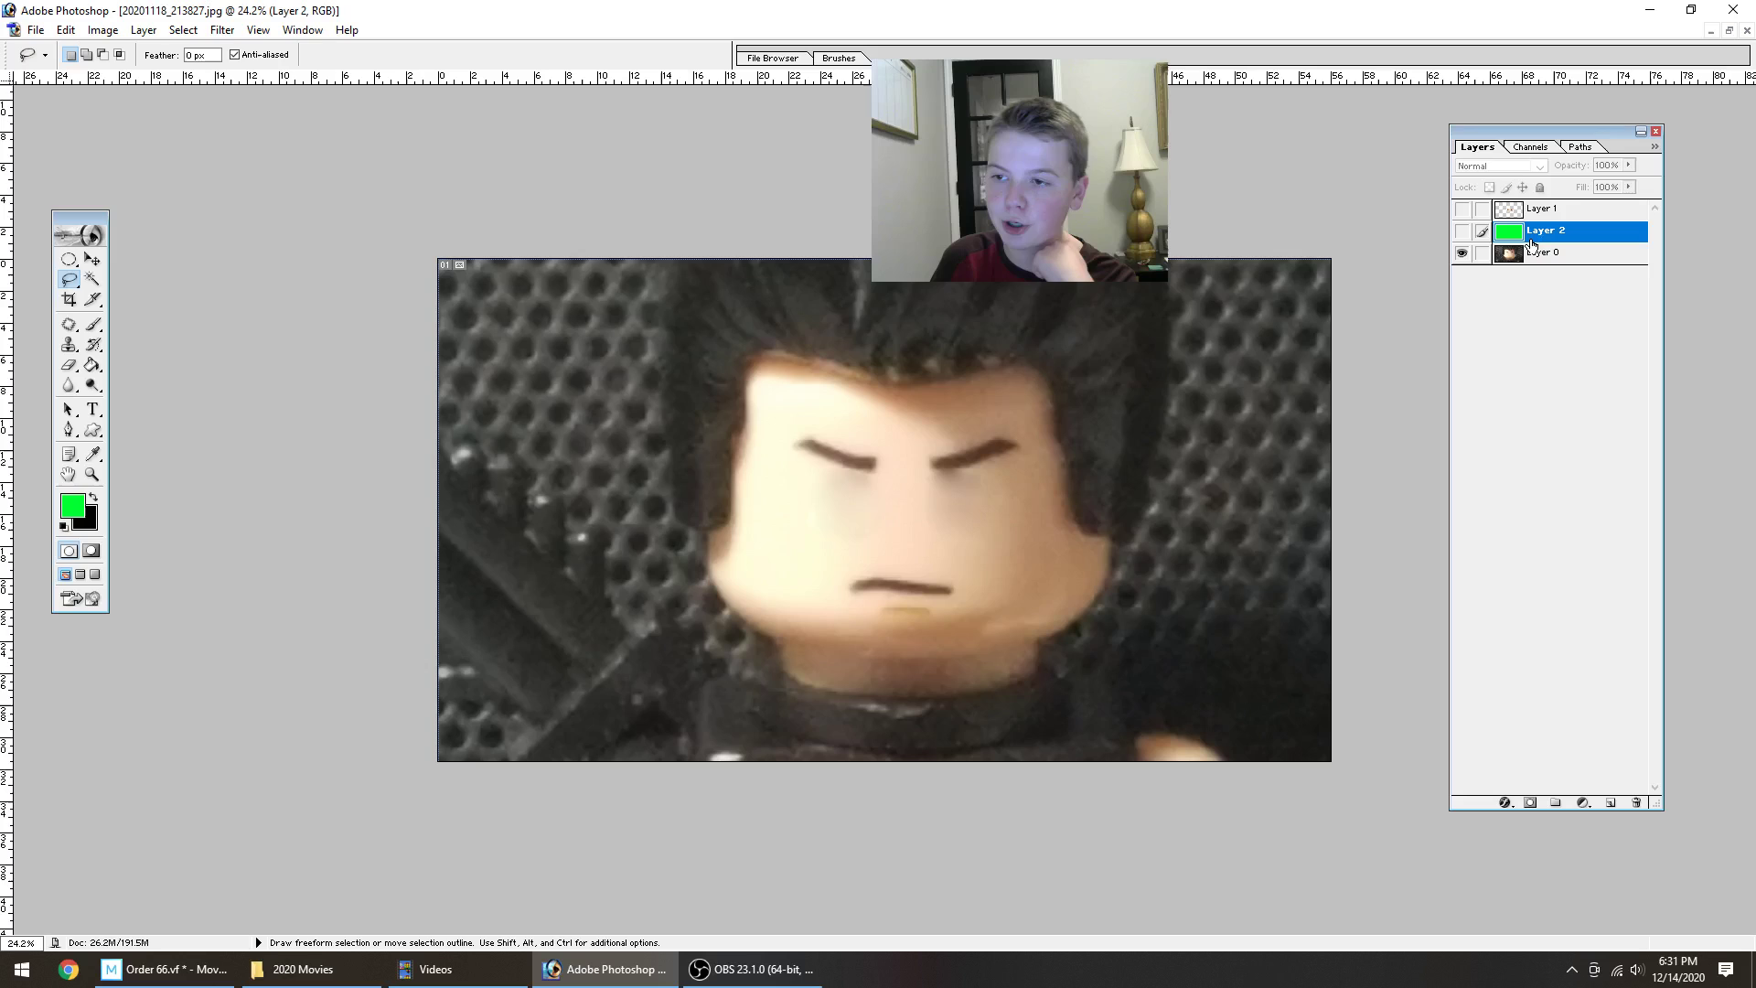
click(1462, 210)
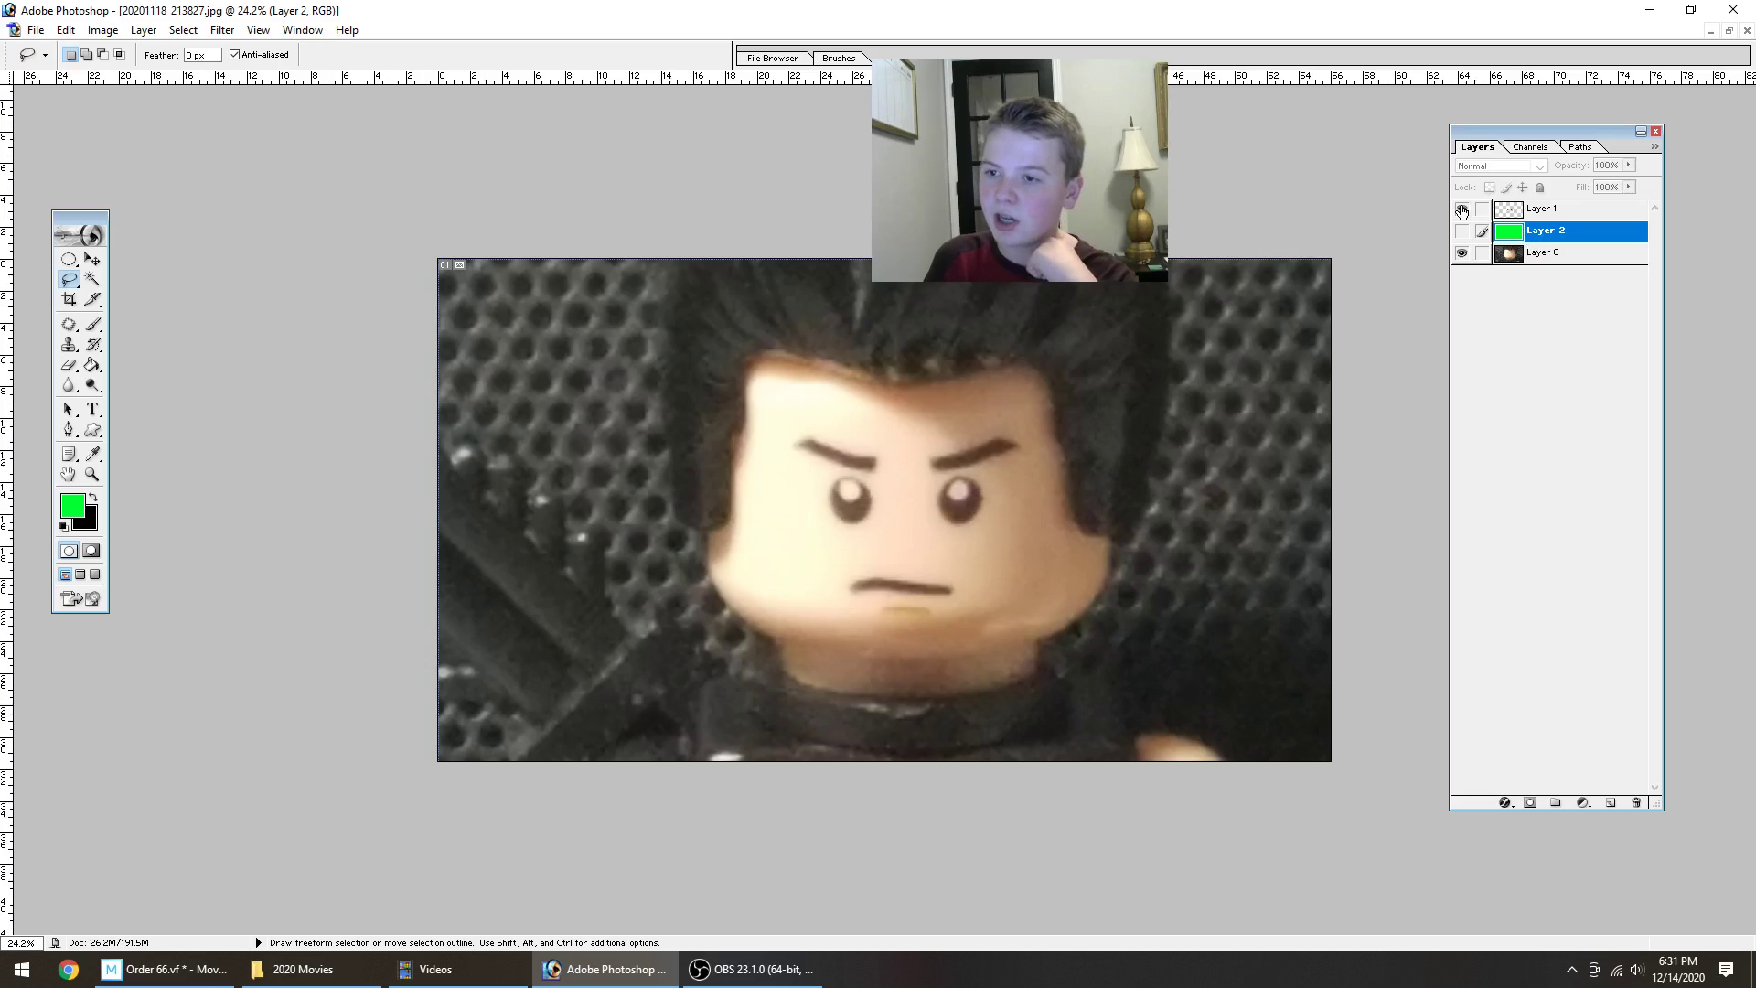
click(1461, 211)
click(1462, 211)
click(1462, 210)
click(1462, 210)
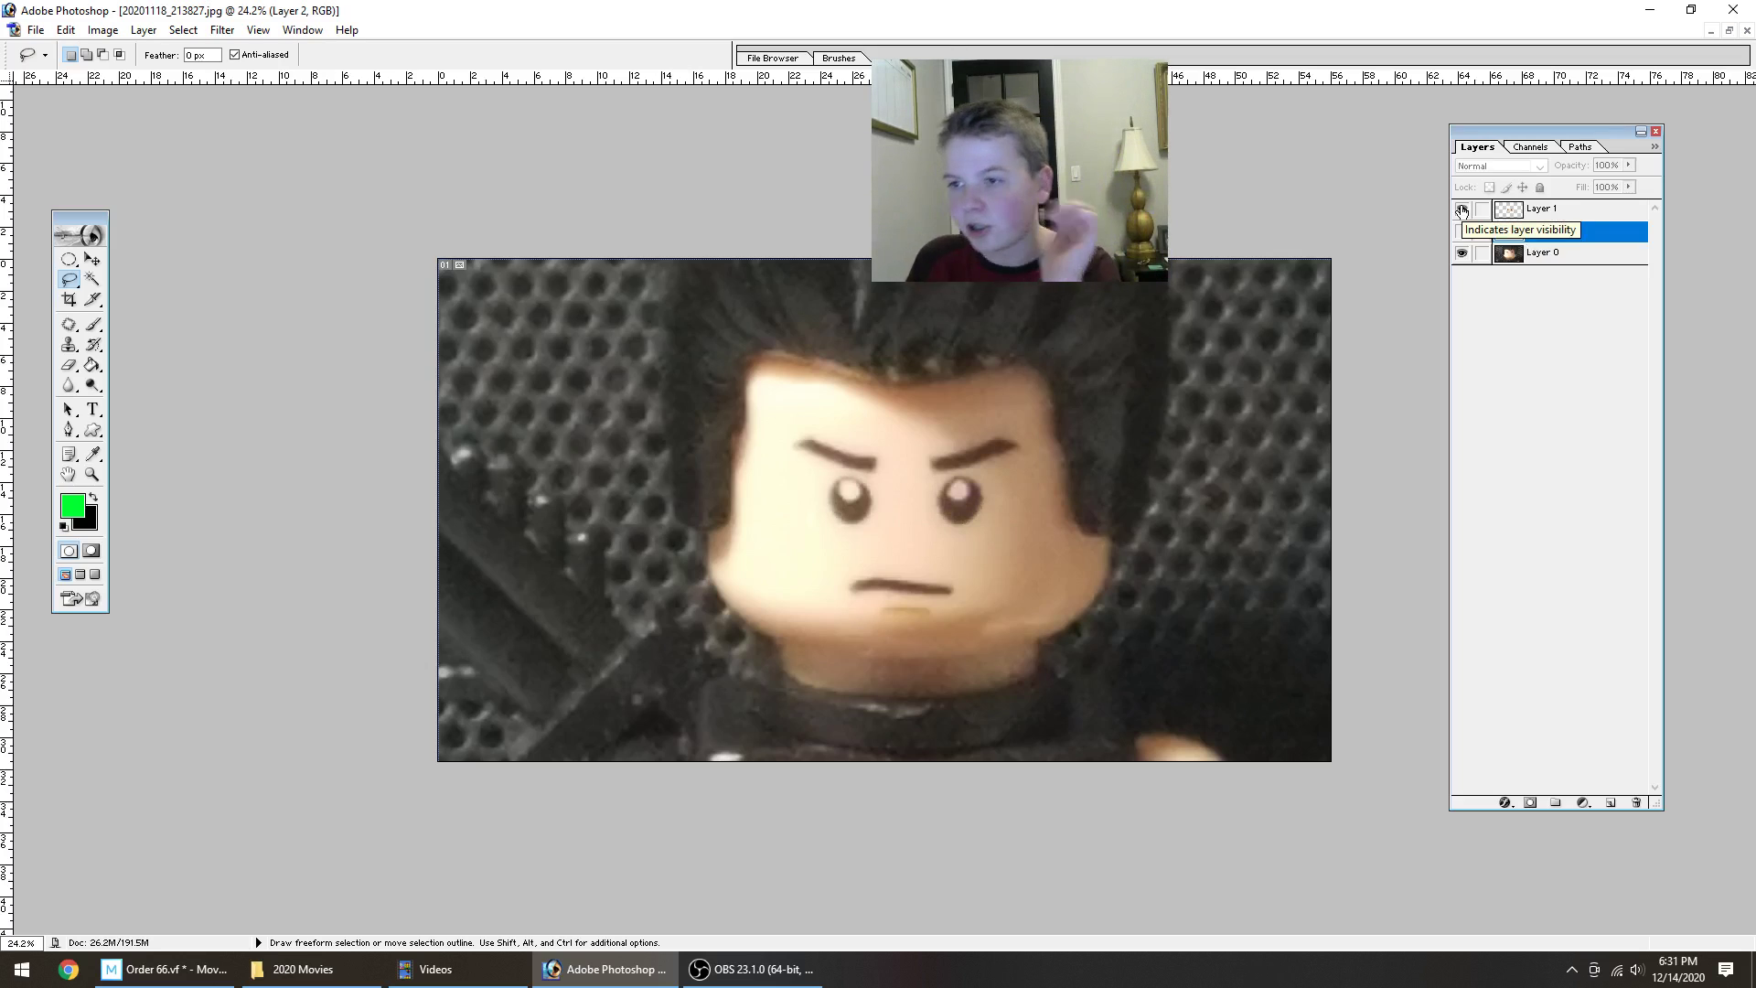
click(1462, 210)
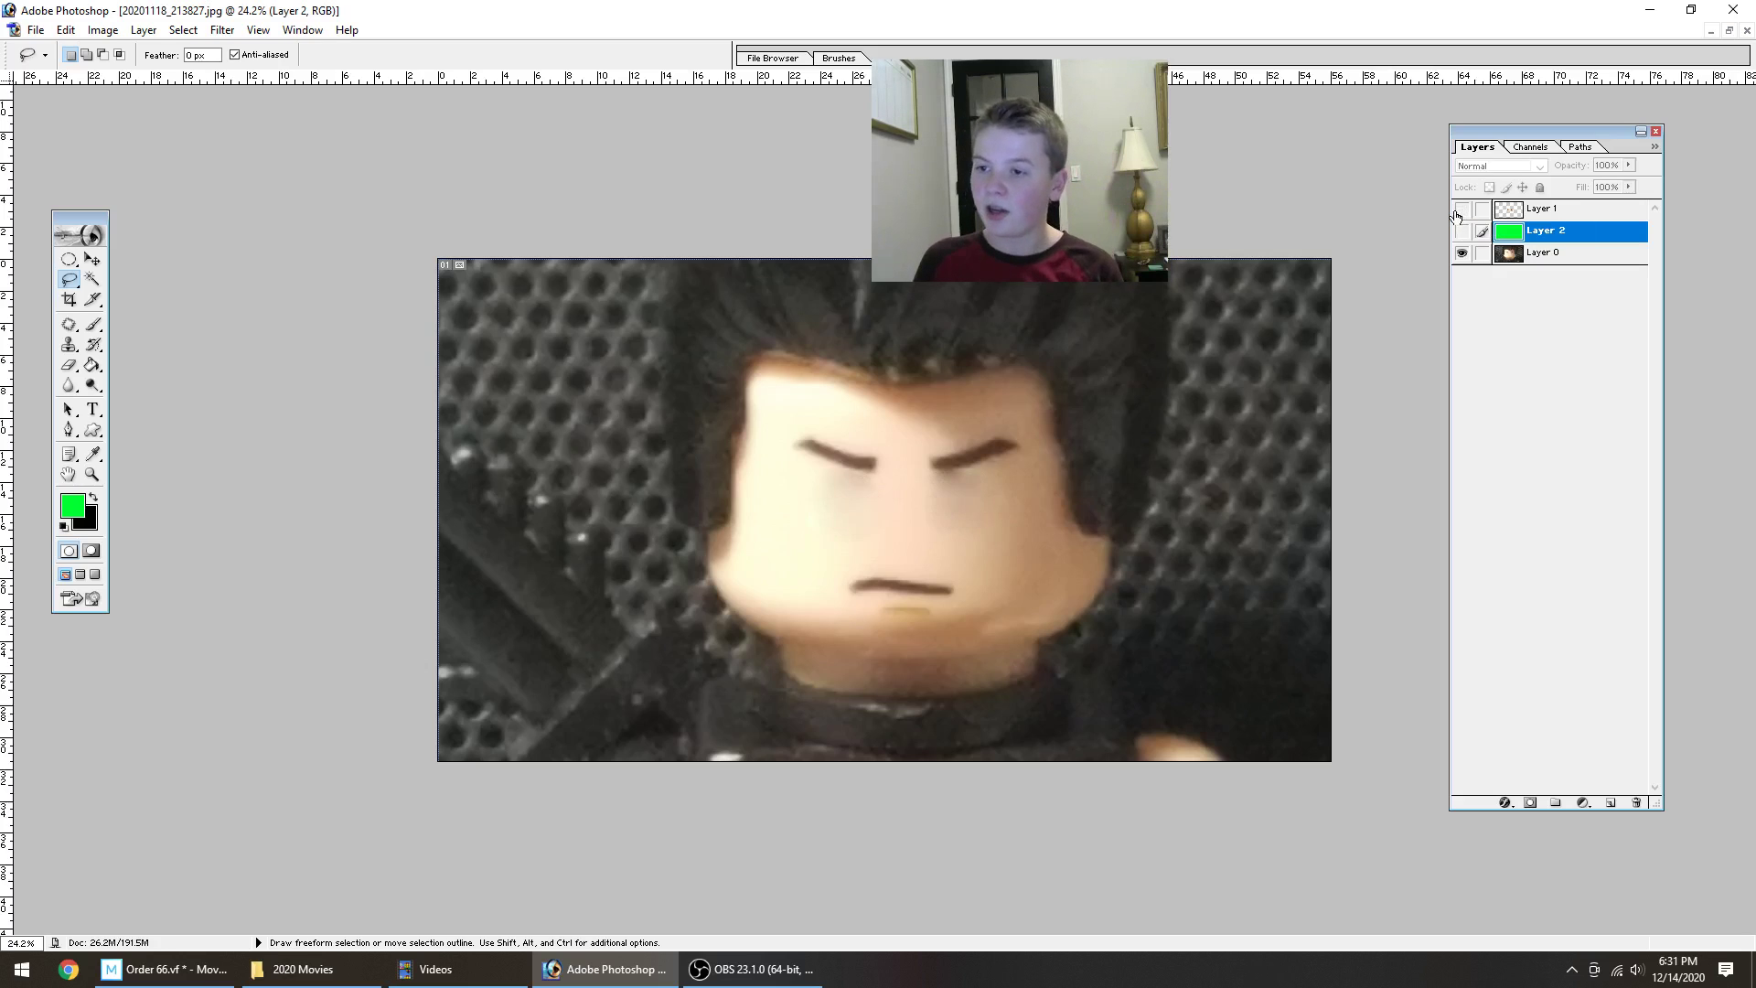
click(1461, 209)
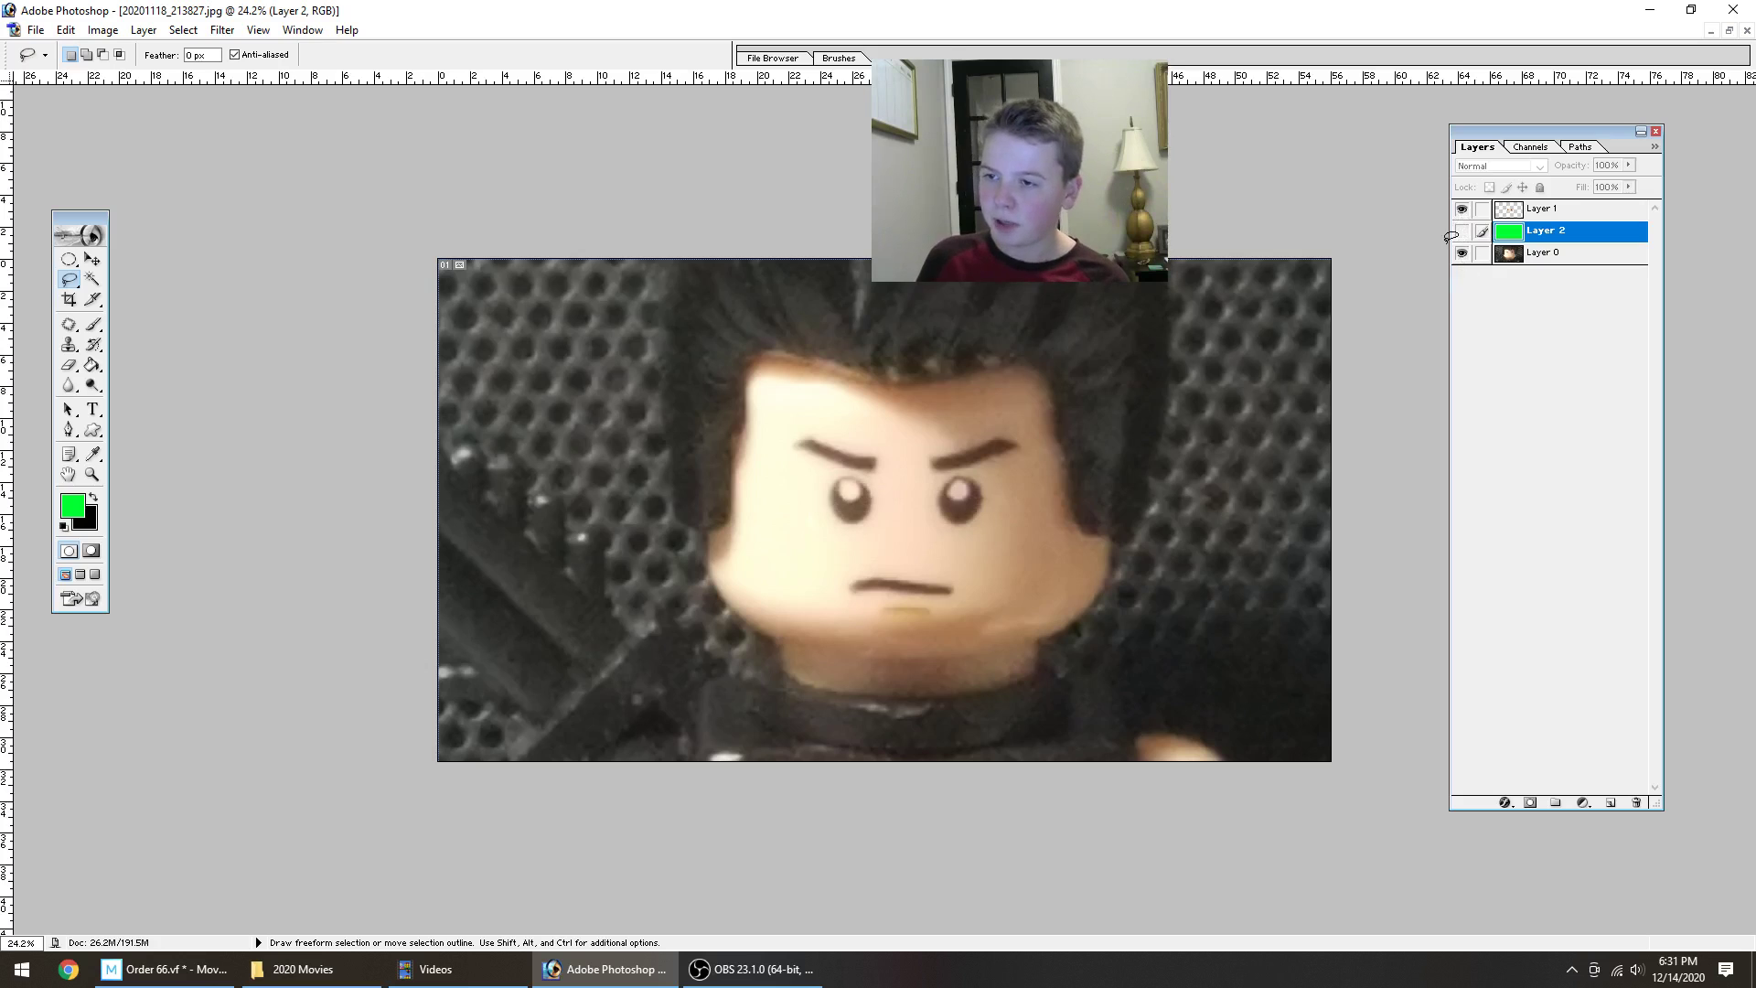
click(1461, 253)
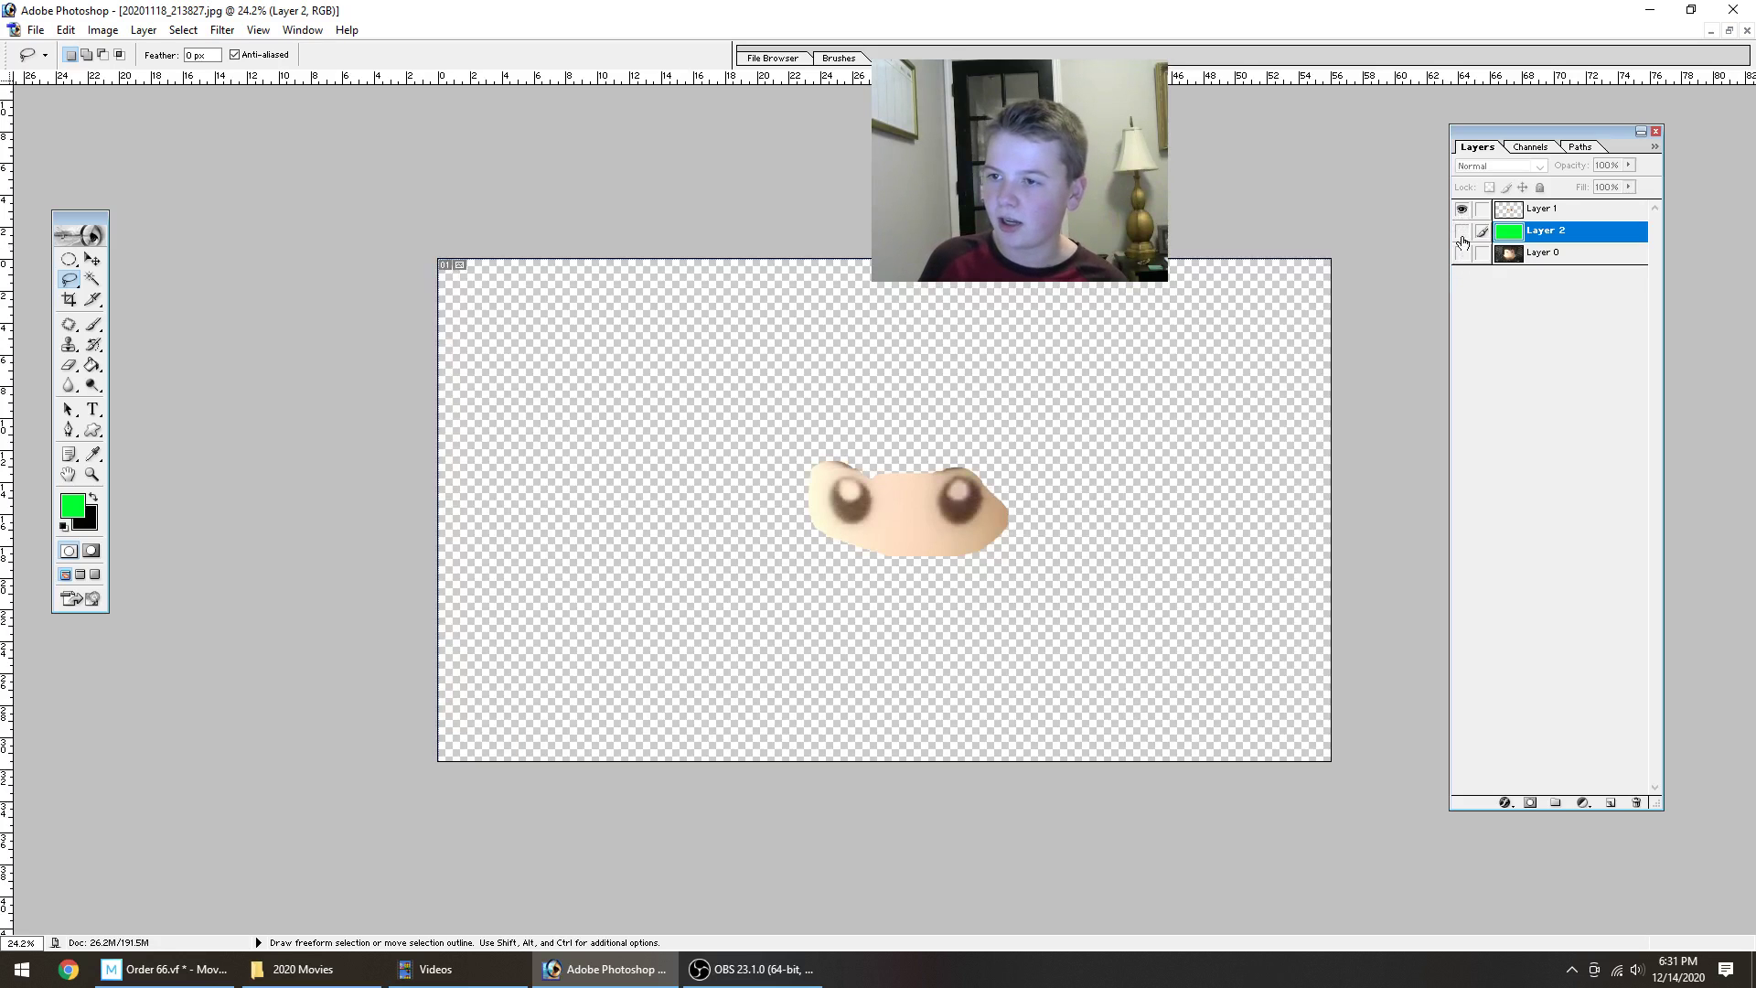
click(1462, 231)
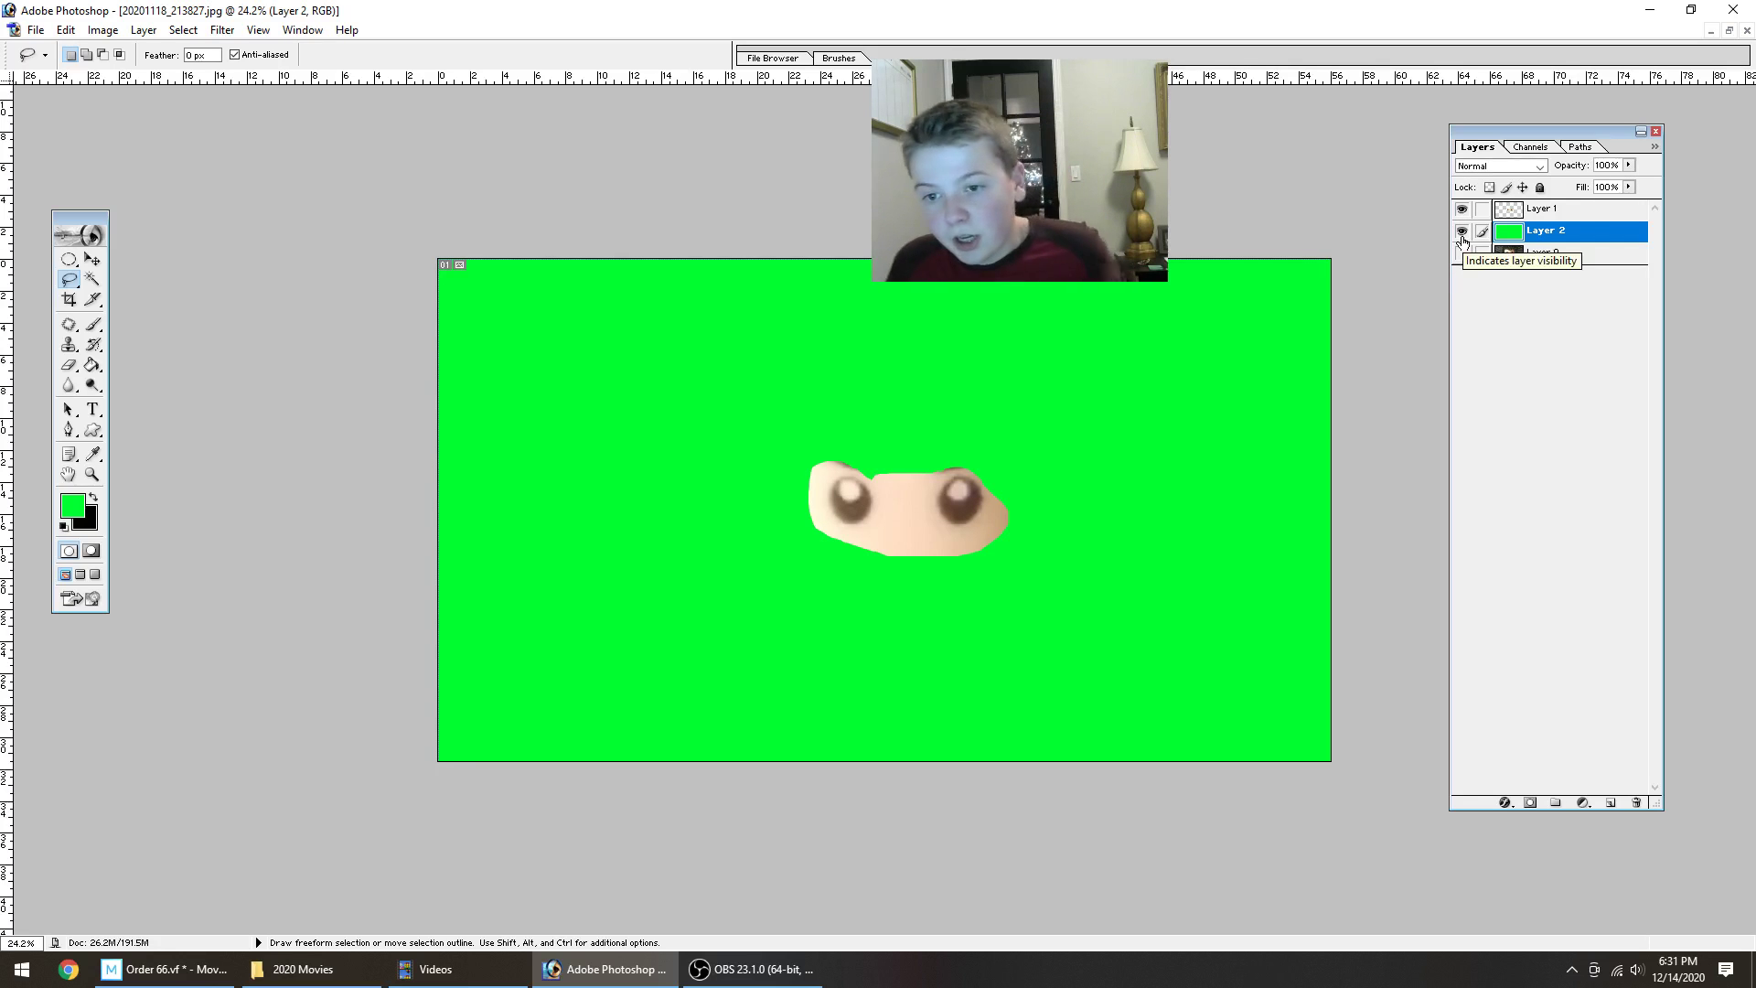
Back in Movie Studio, jump to the eye clip's start and toggle the Text track mute off and on.
click(164, 969)
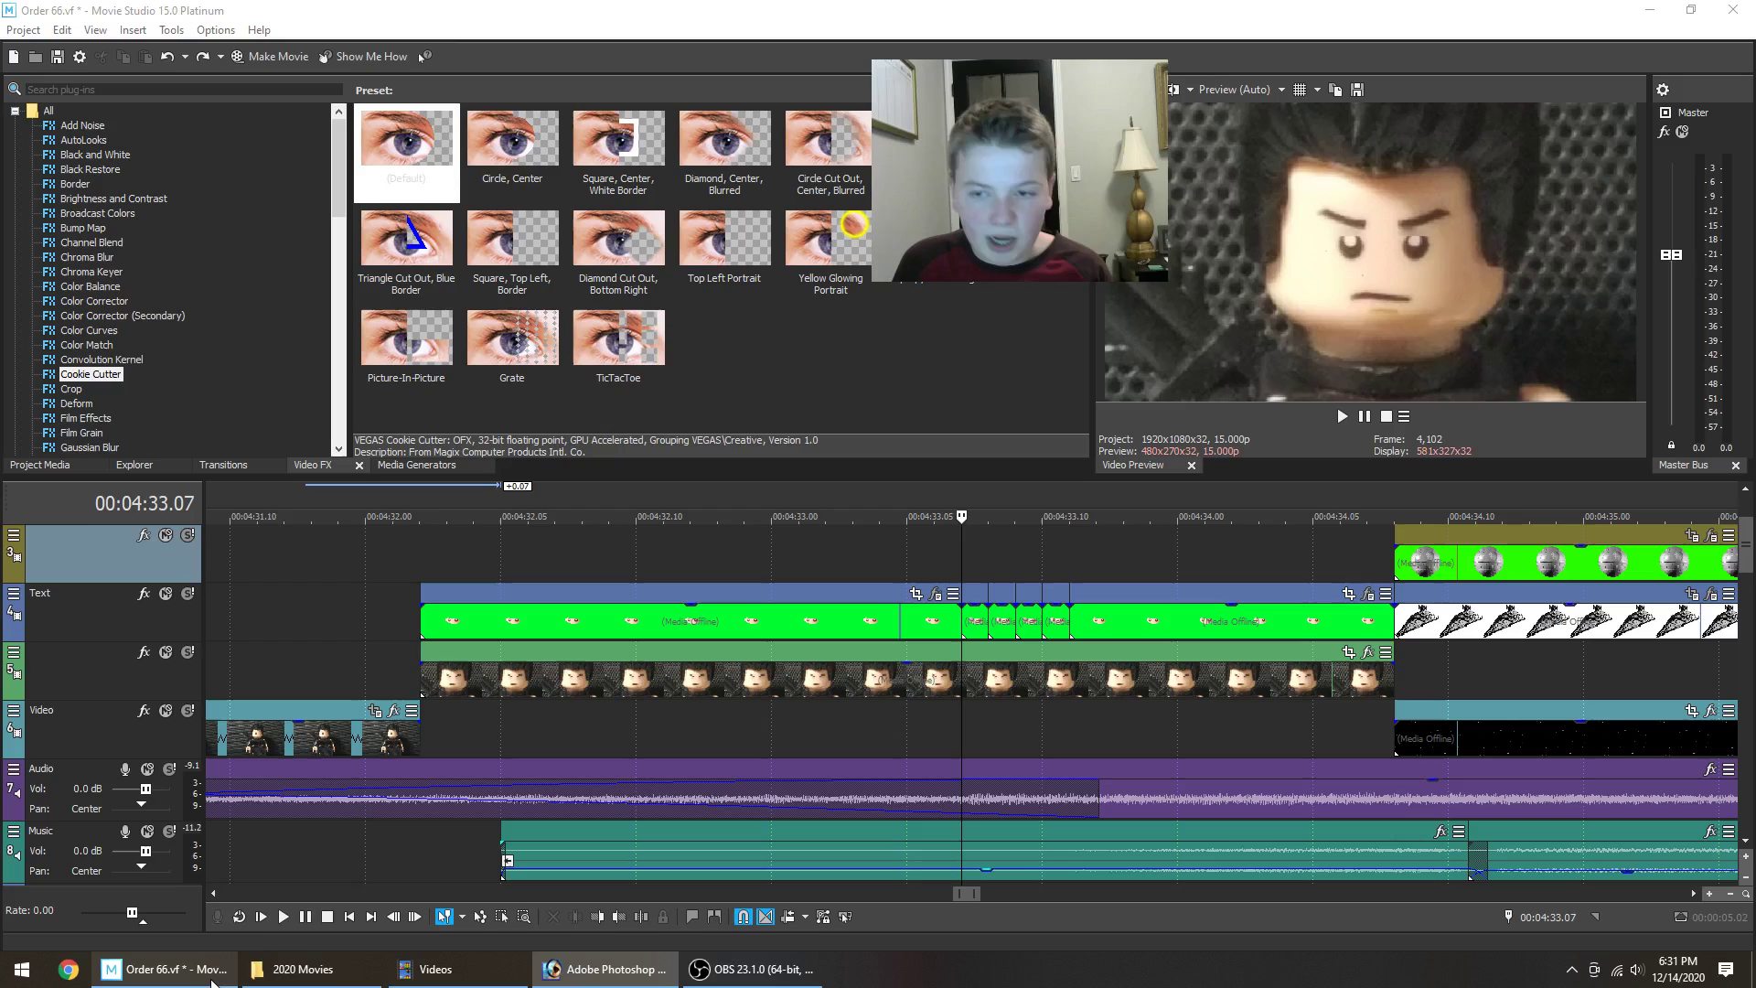
click(777, 732)
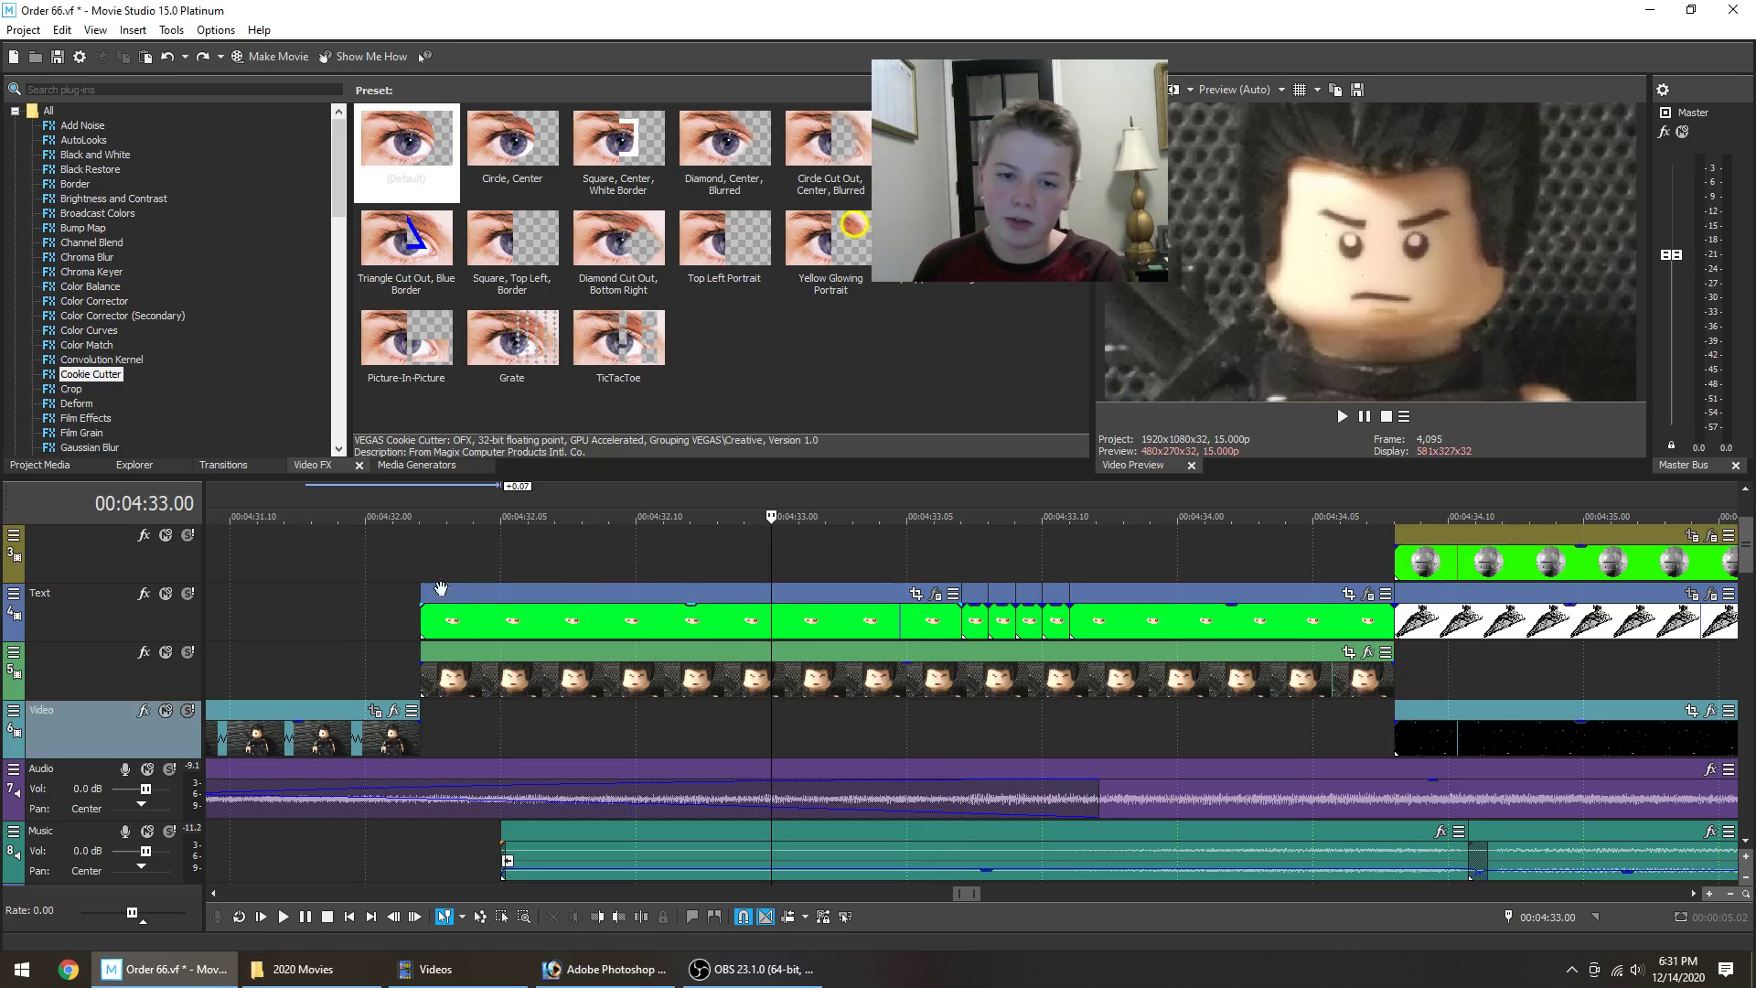
click(445, 552)
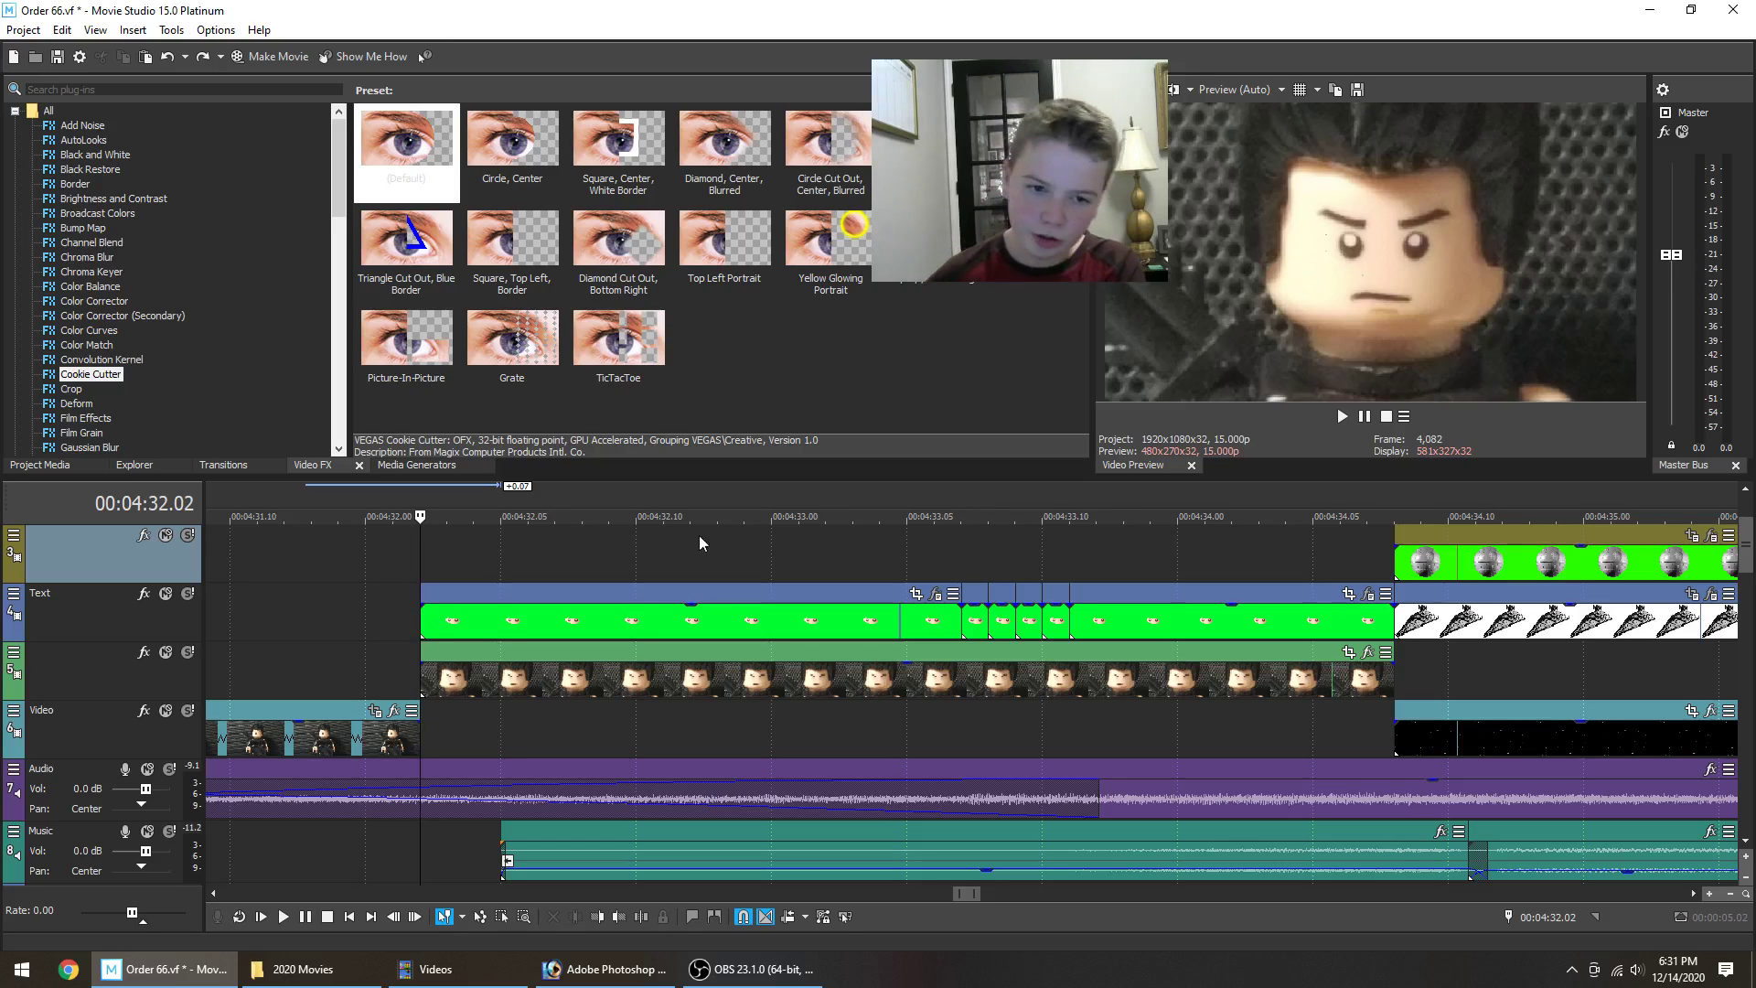
click(169, 599)
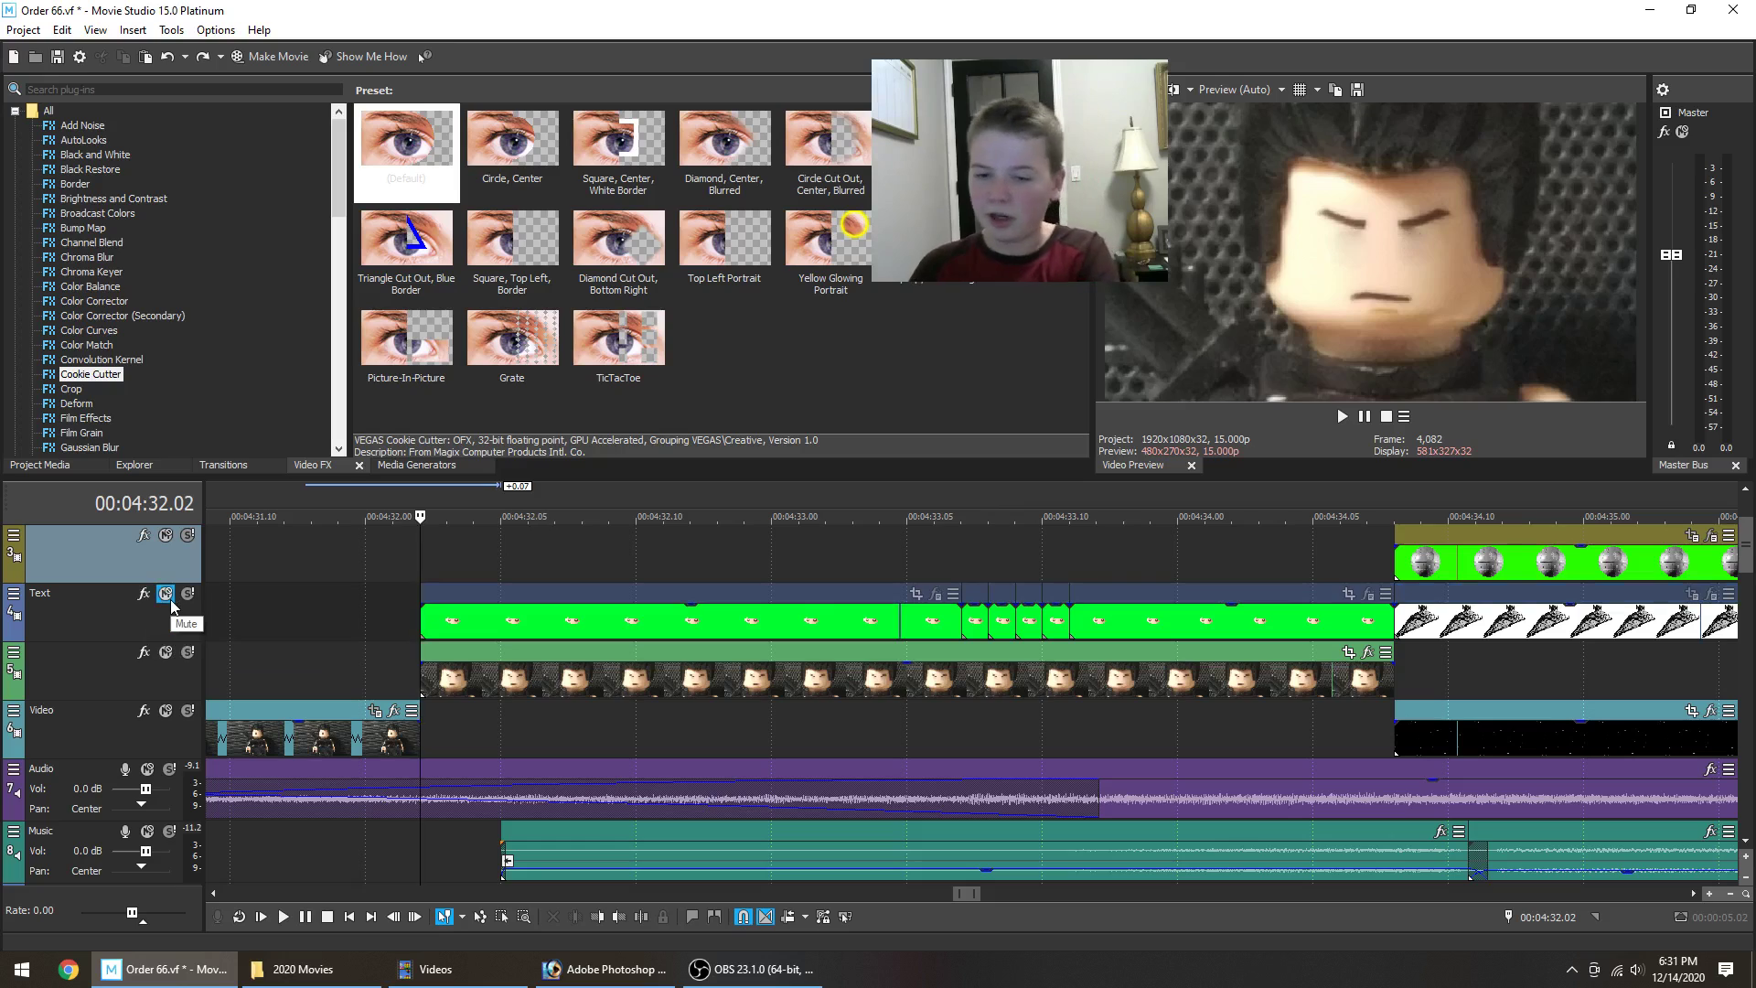
click(170, 600)
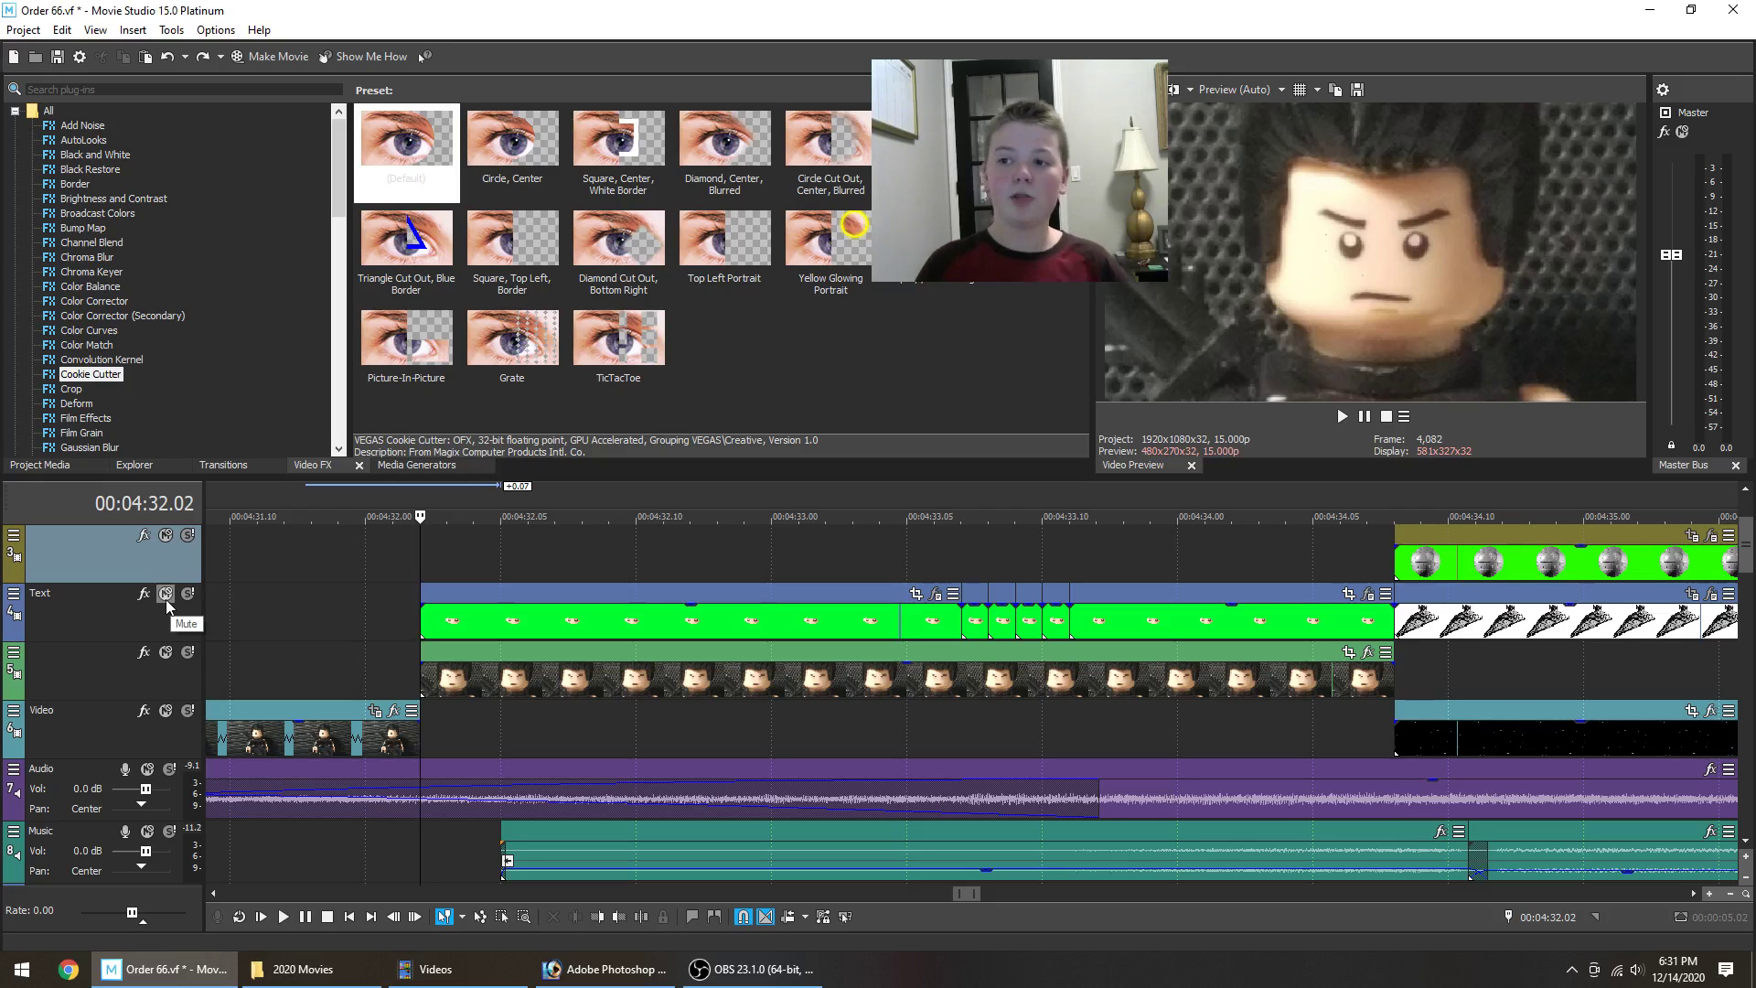
Step frame by frame through the blink around 00:04:33.07.
key(Right)
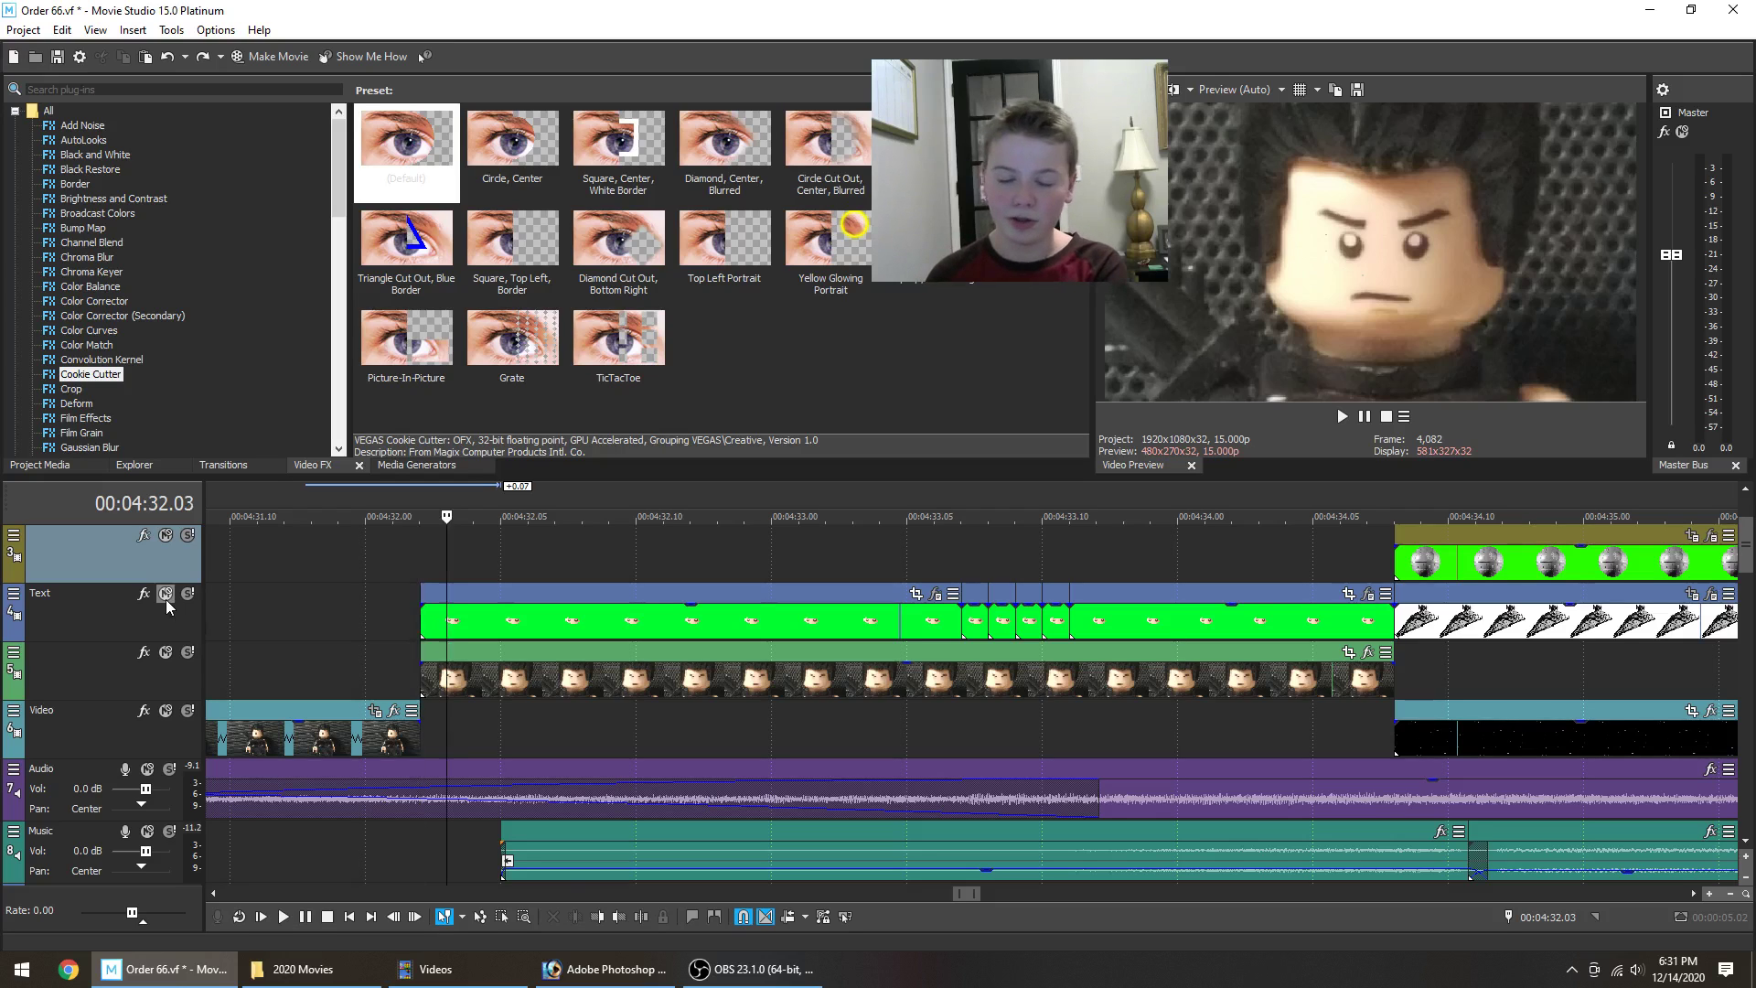
key(Right)
key(Right)
key(Right)
key(Right)
key(Right)
key(Right)
key(Right)
key(Right)
key(Right)
key(Right)
key(Right)
key(Right)
key(Right)
key(Right)
key(Right)
key(Left)
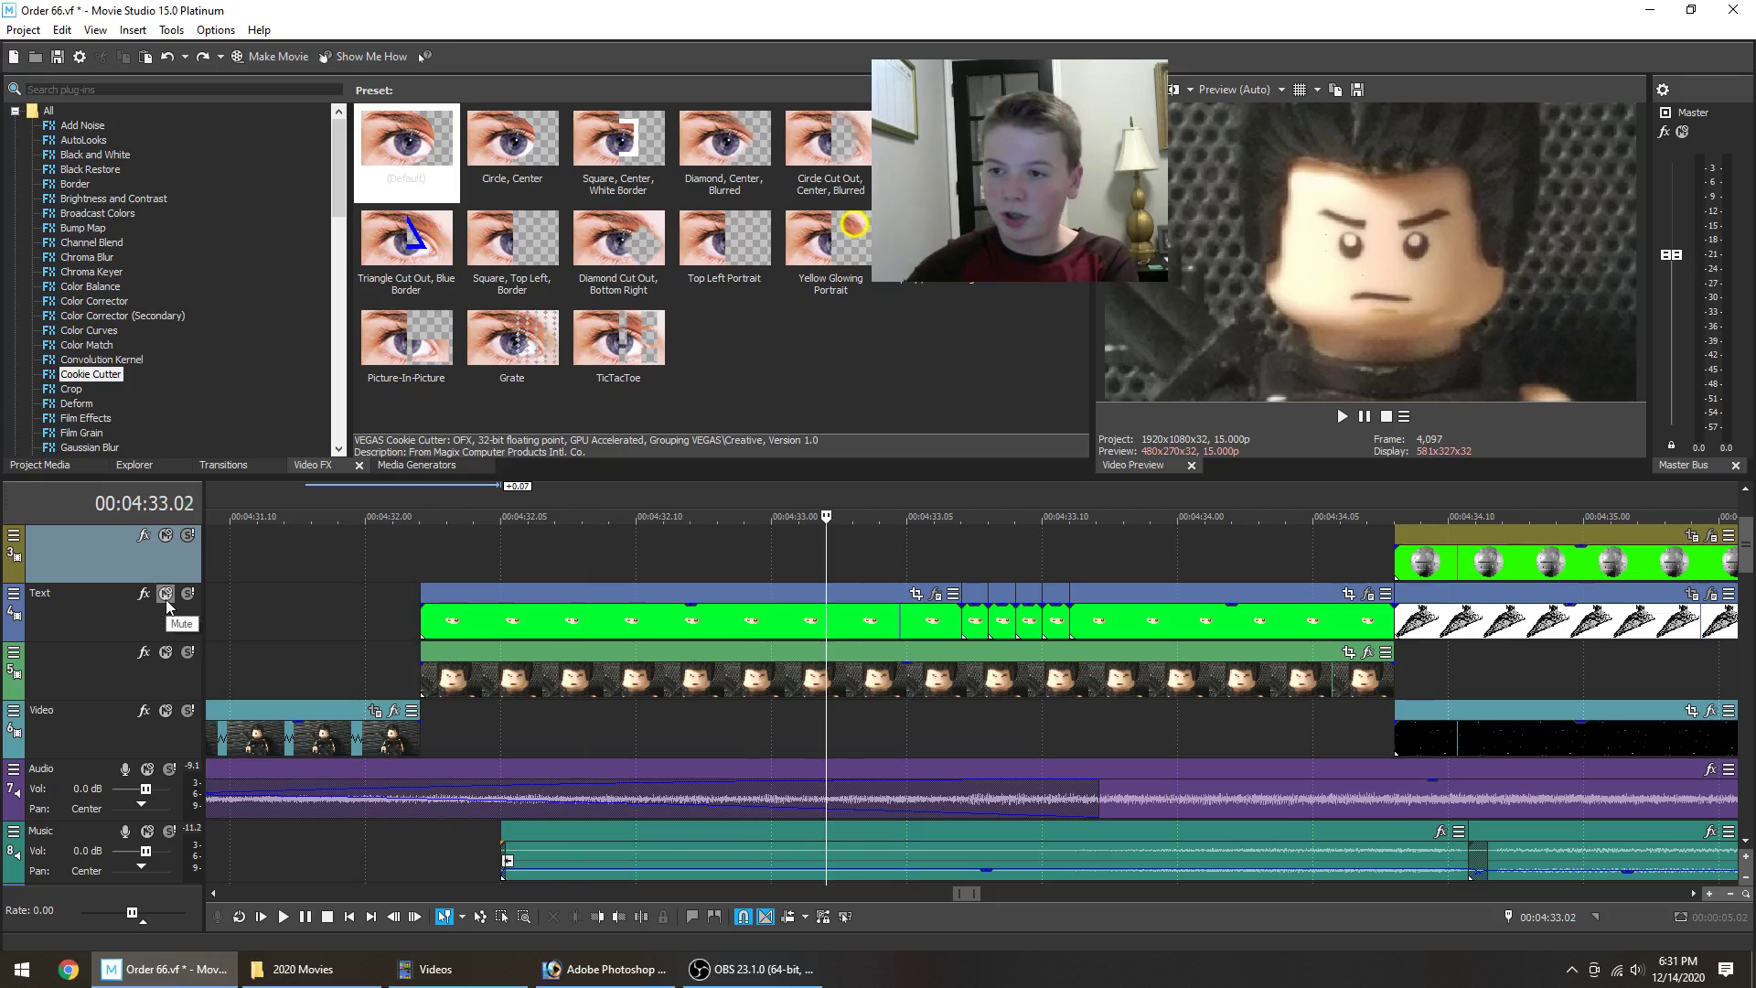
key(Right)
key(Right)
key(Right)
key(Right)
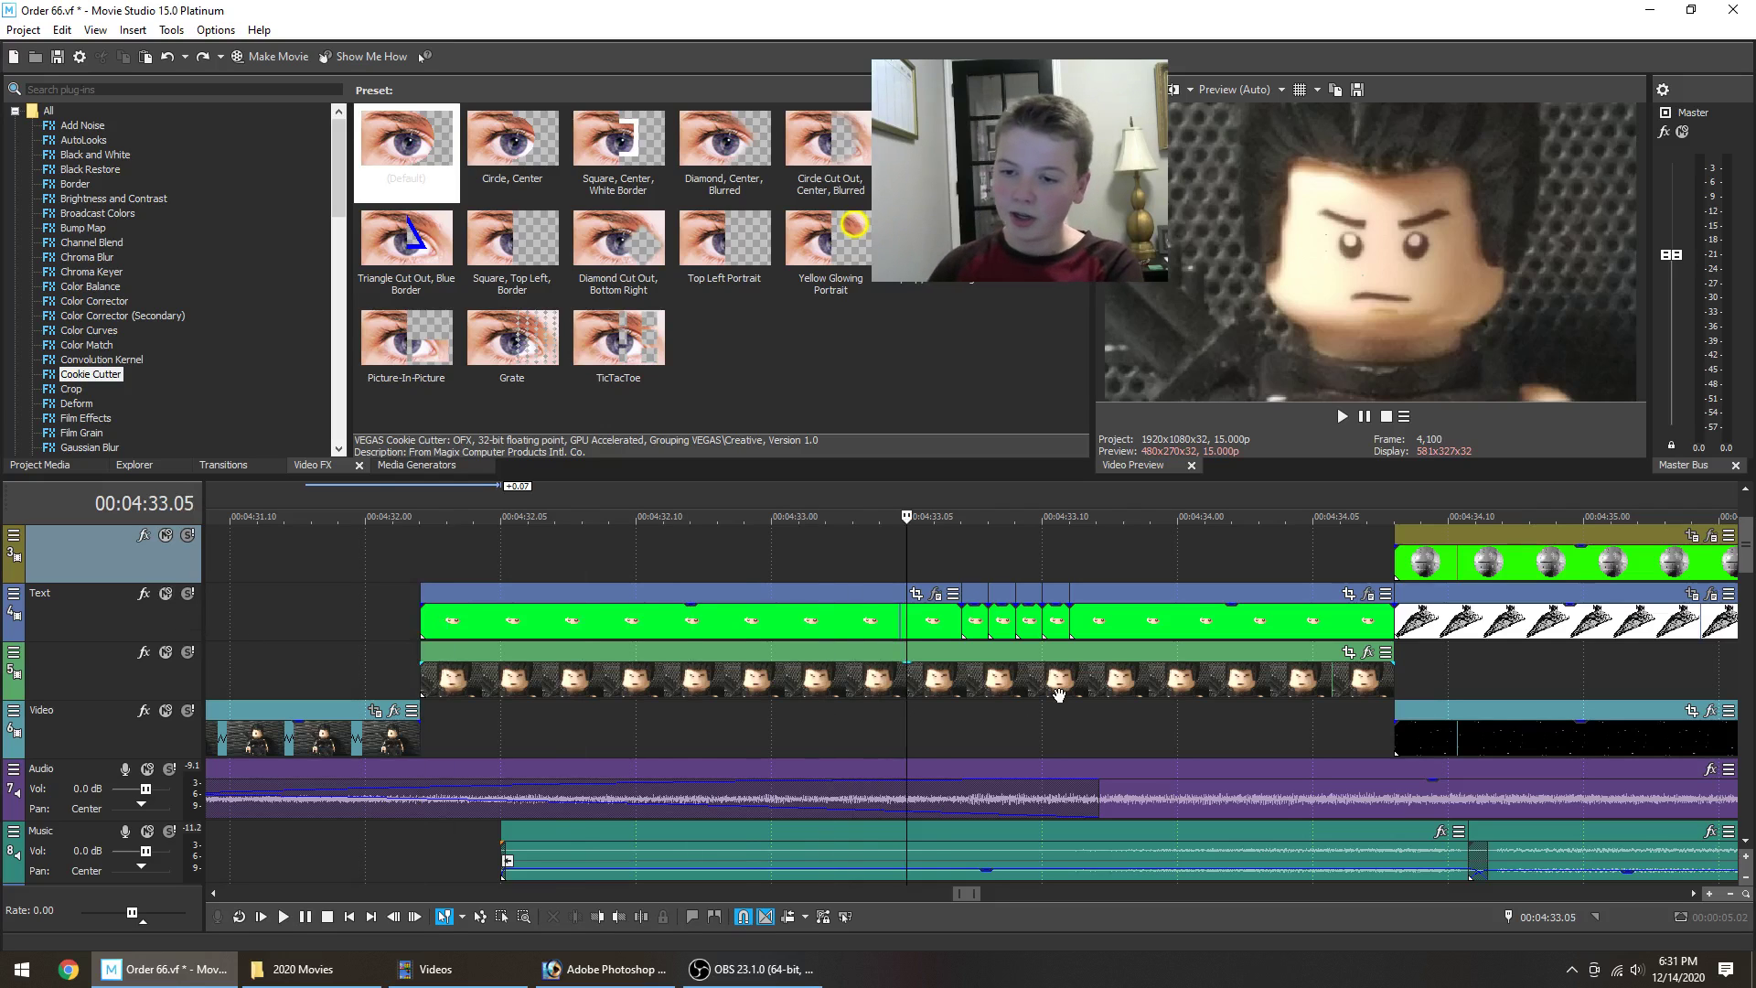
scroll(1043, 668, up, 2)
scroll(1042, 668, up, 1)
key(Right)
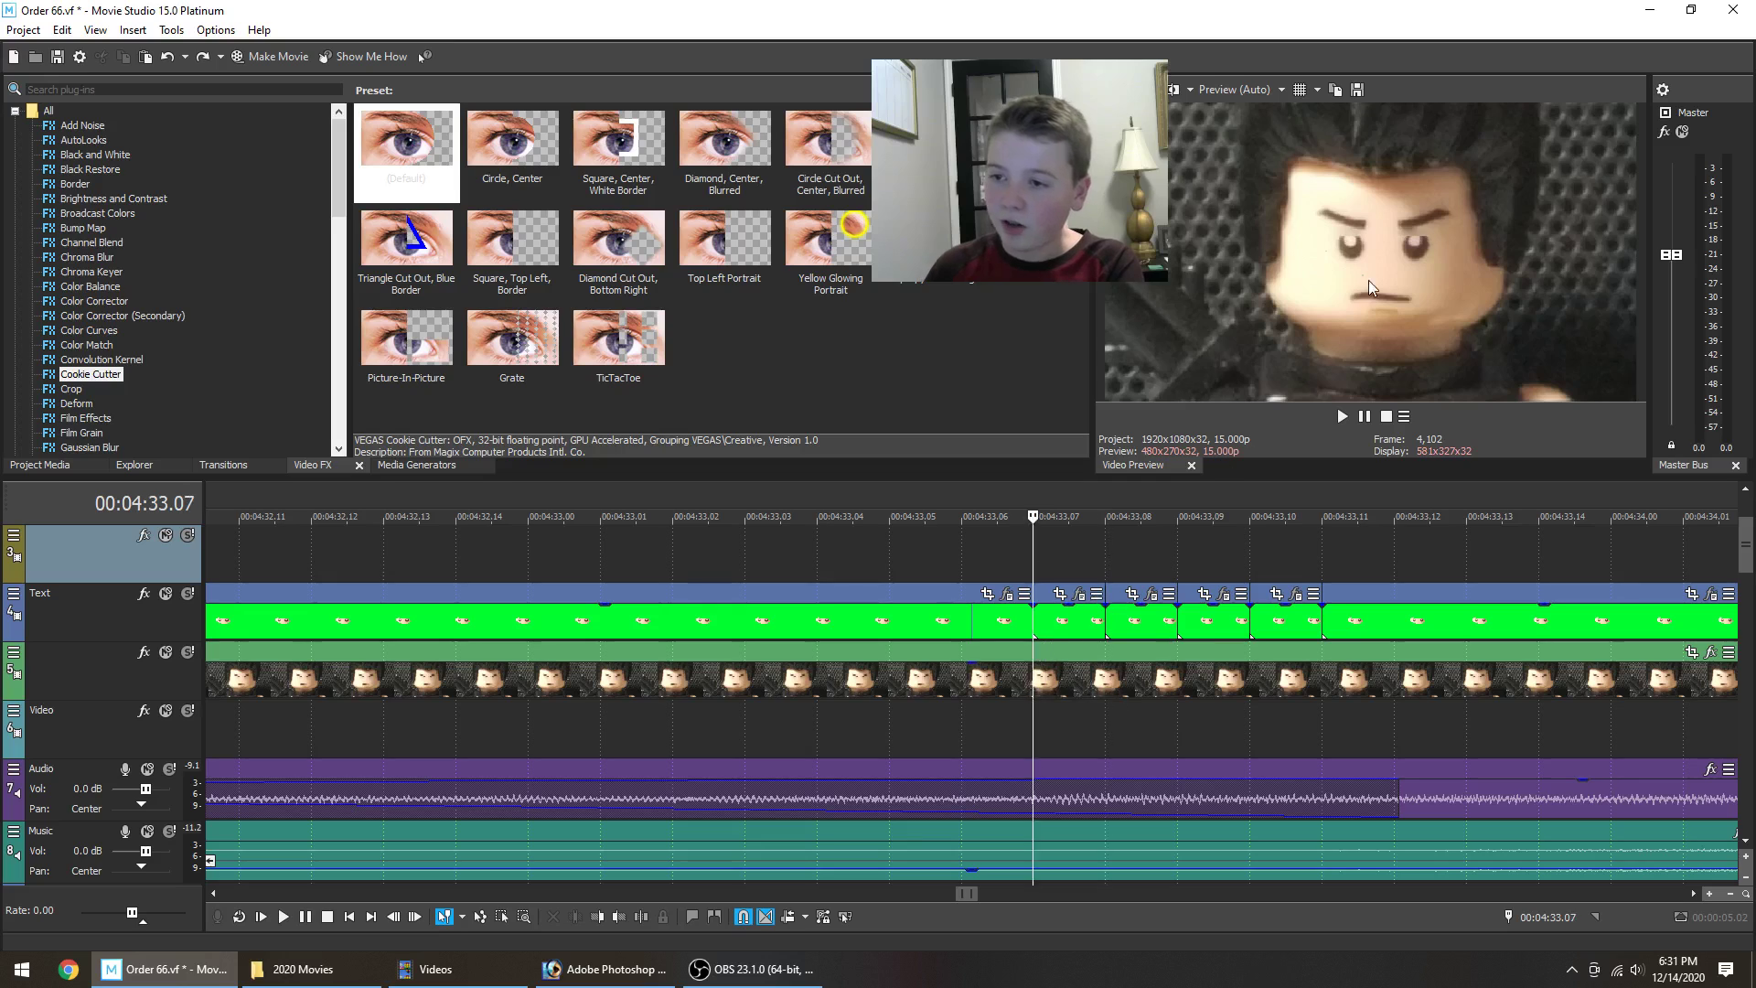
key(Left)
key(Right)
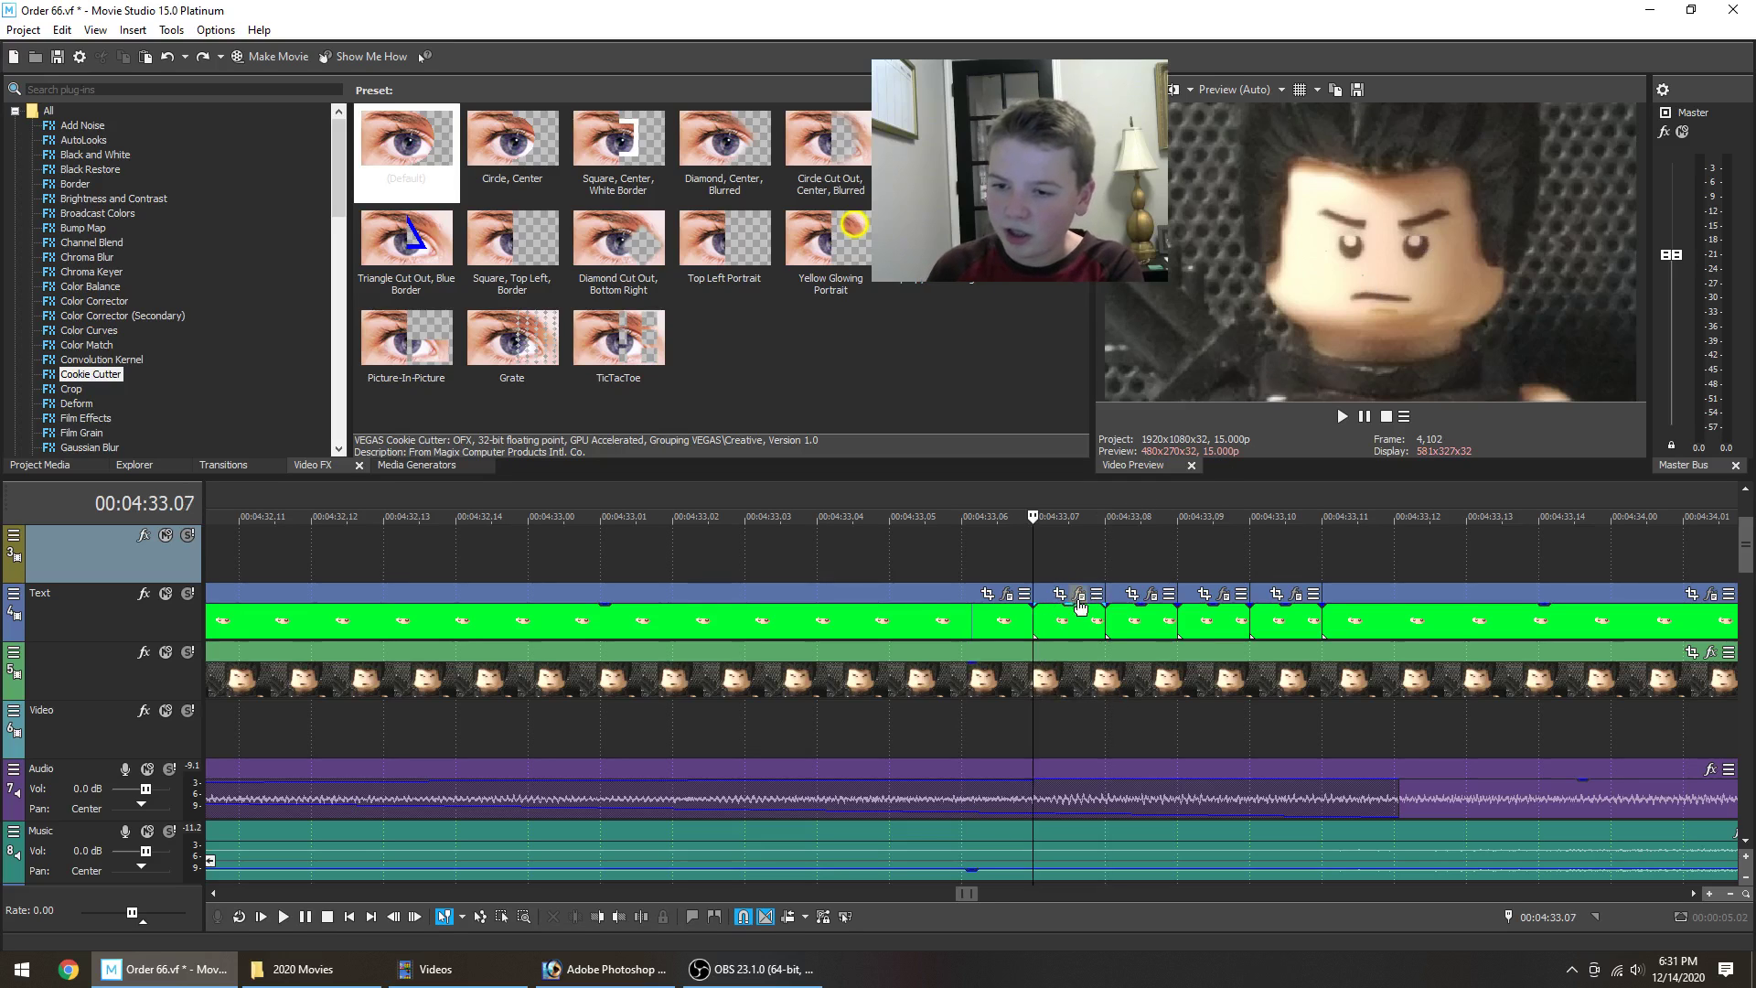
Review the eye overlay event's Video Event FX crop settings, then close the window.
click(1080, 602)
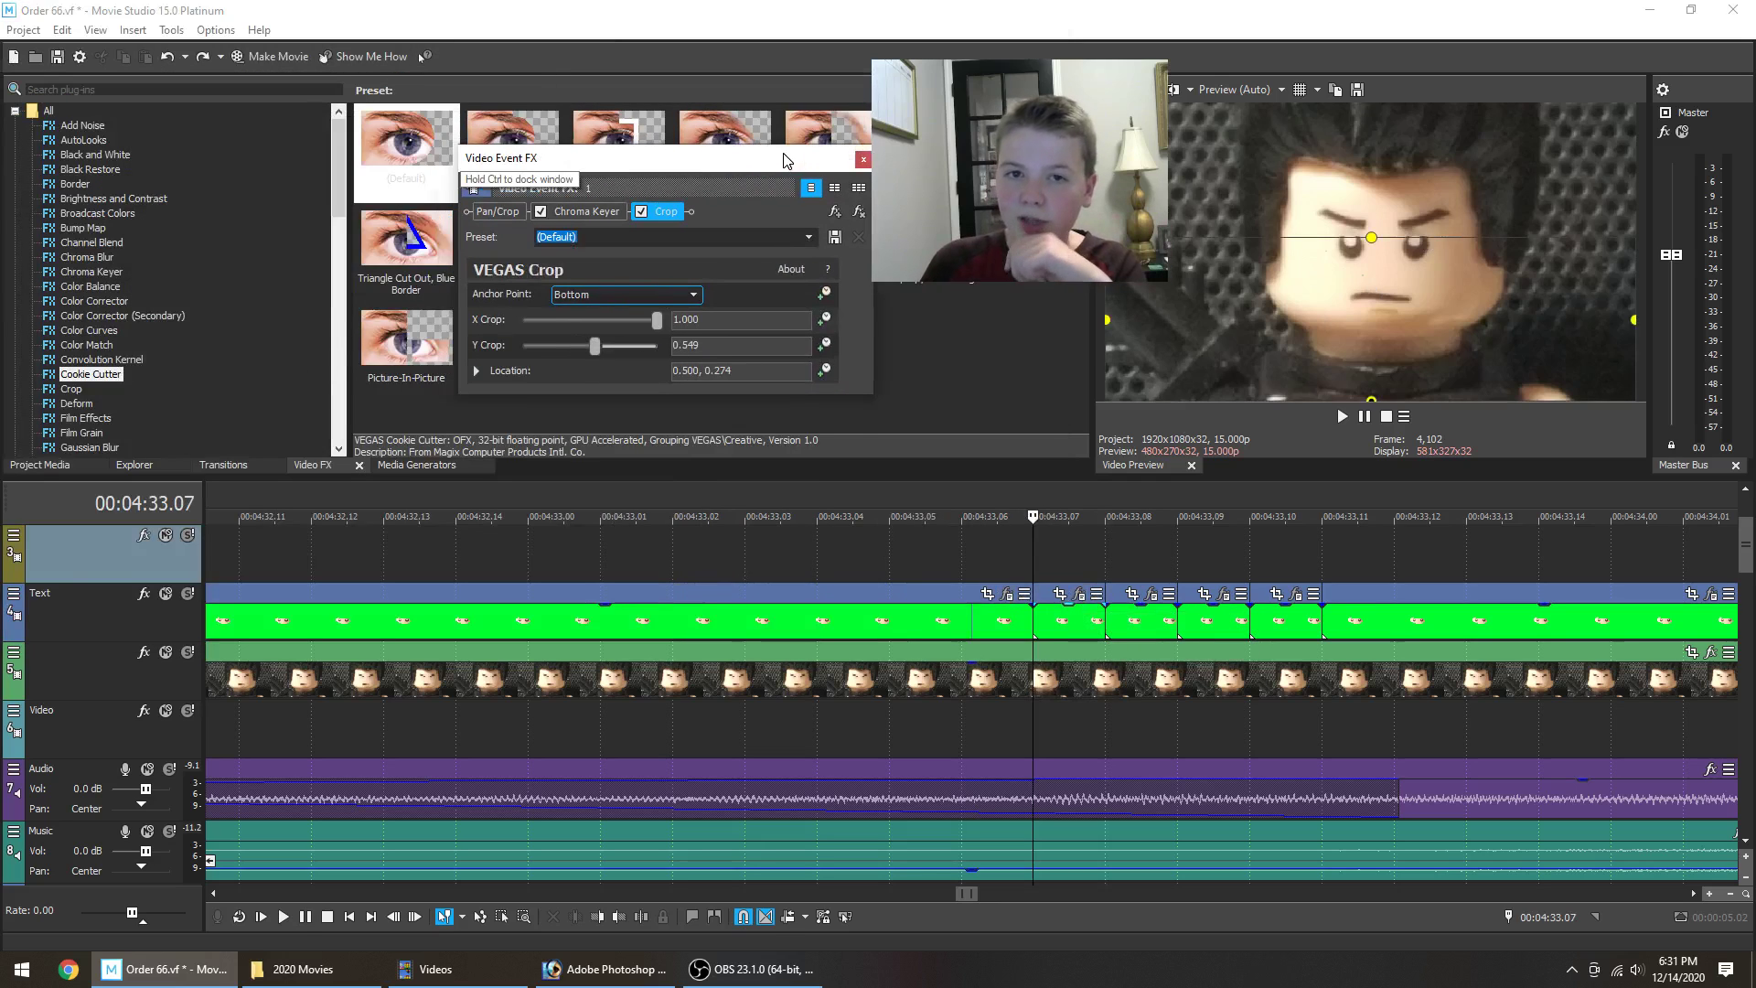
drag(752, 149, 659, 151)
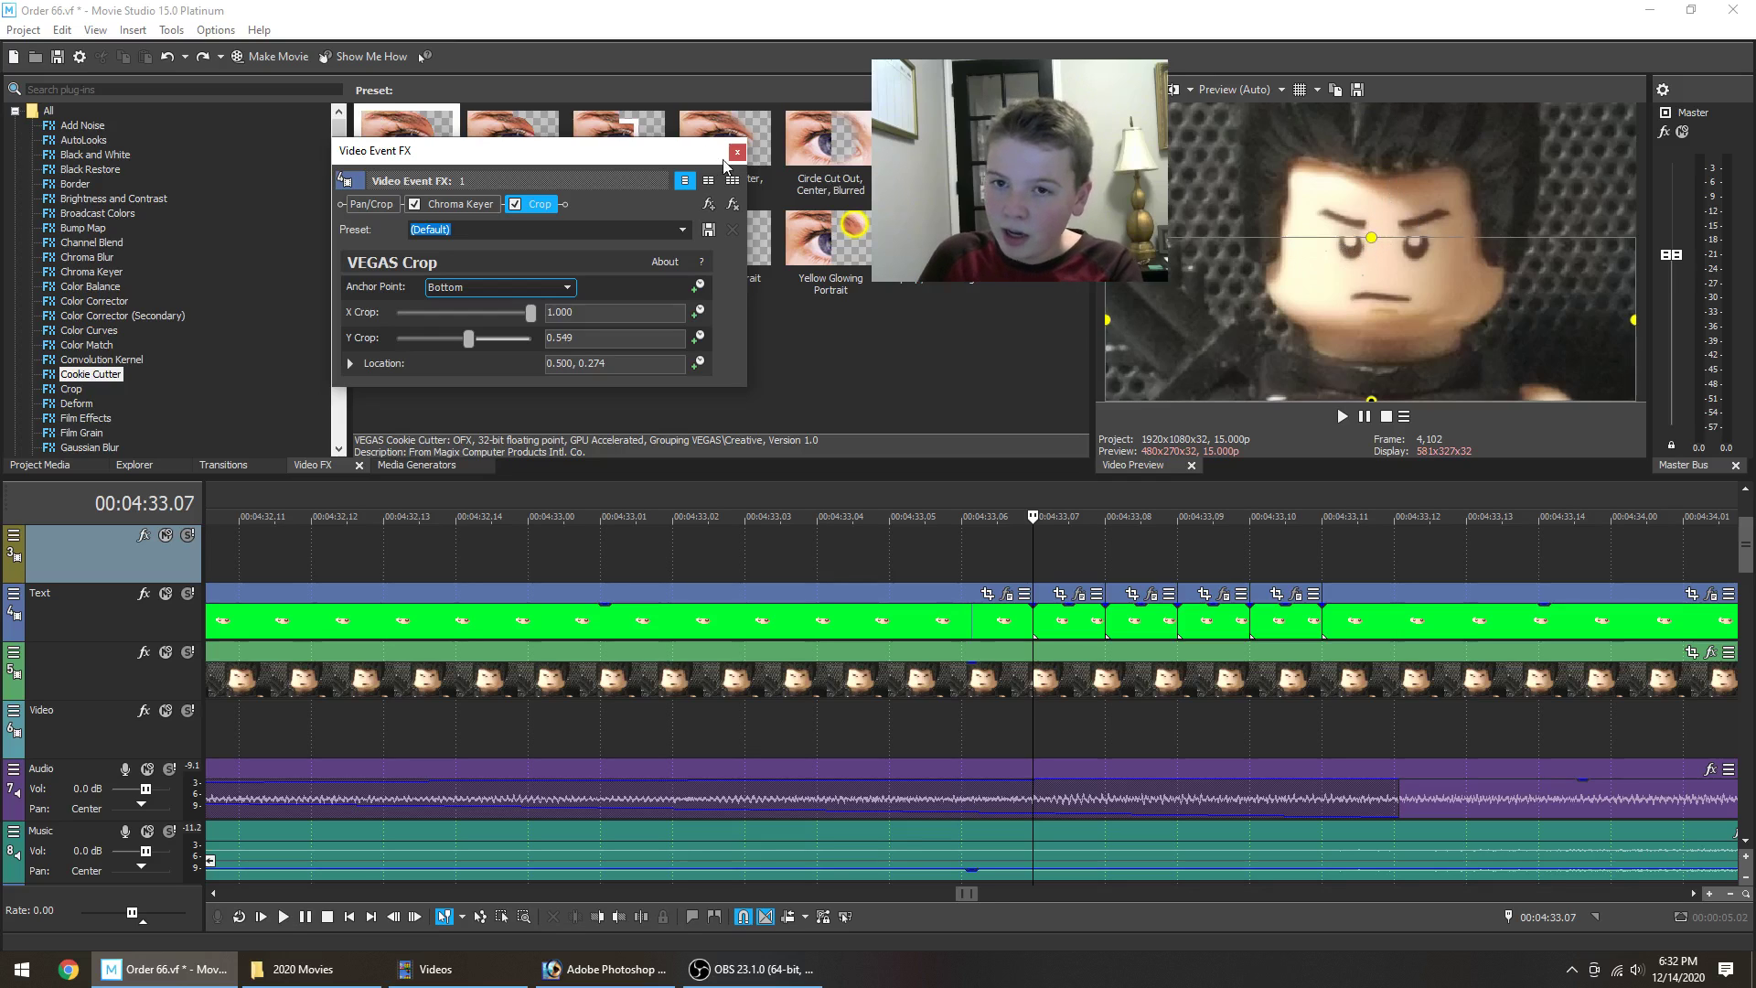
click(804, 180)
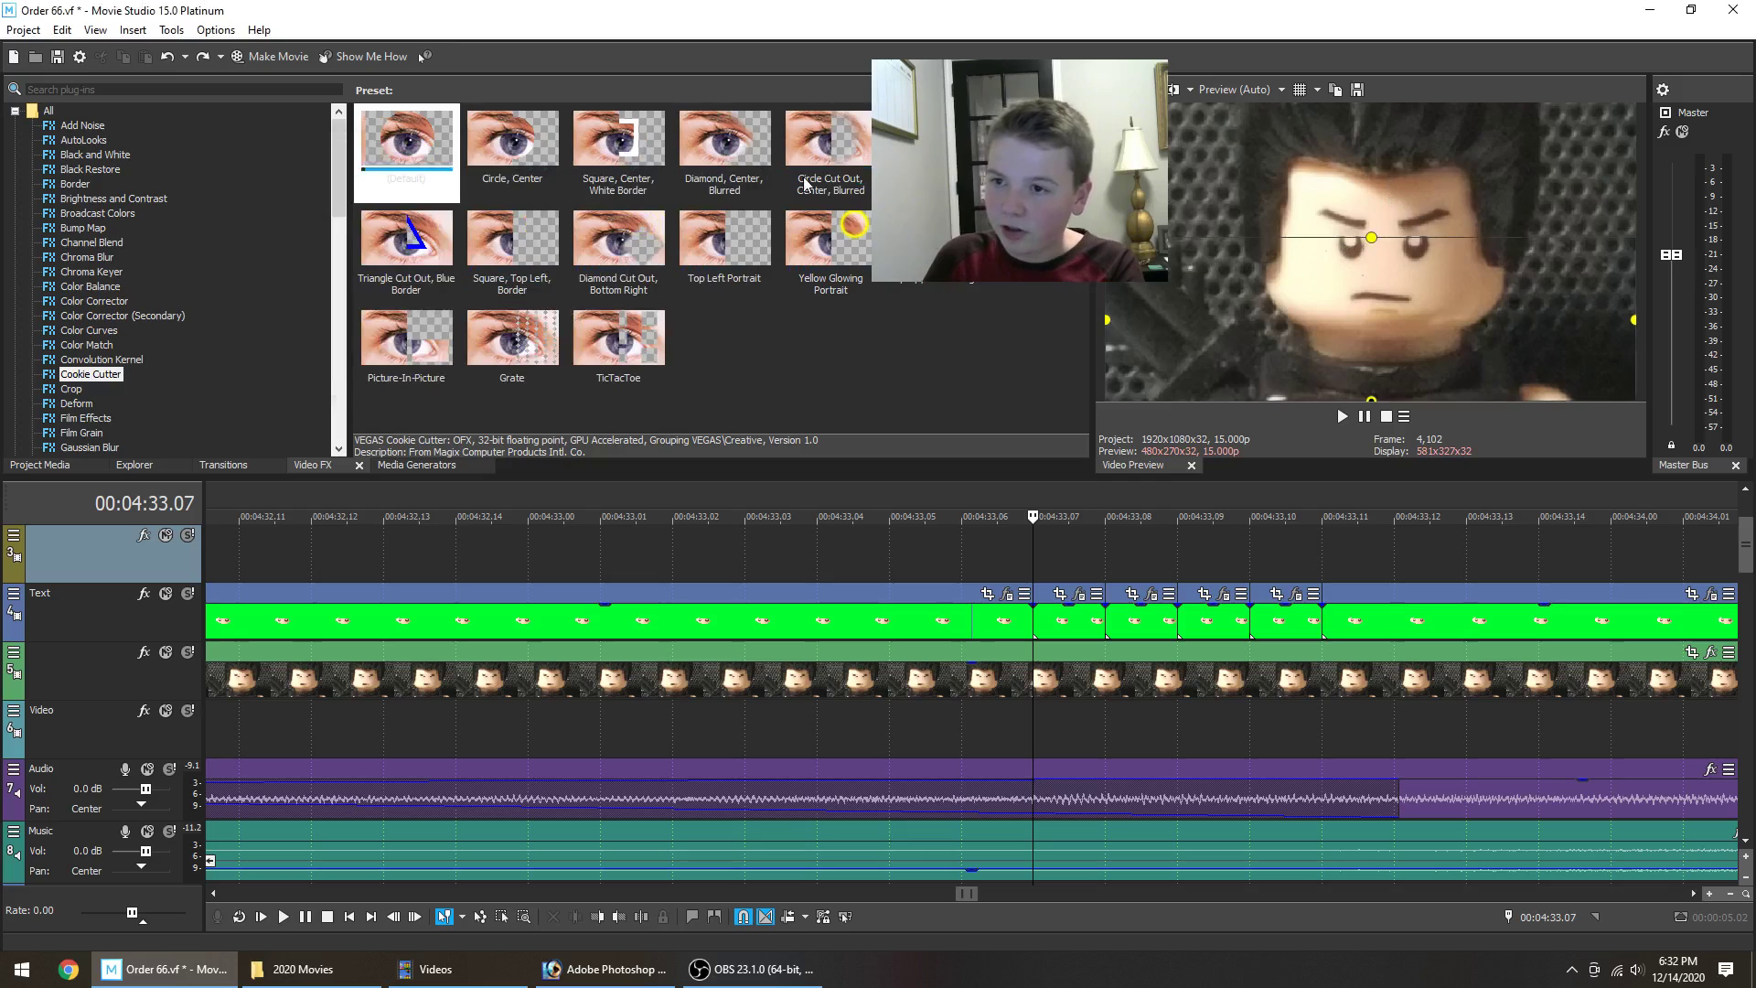
Step frame by frame through the eye-closing composite to 04:33.11.
key(Right)
key(Right)
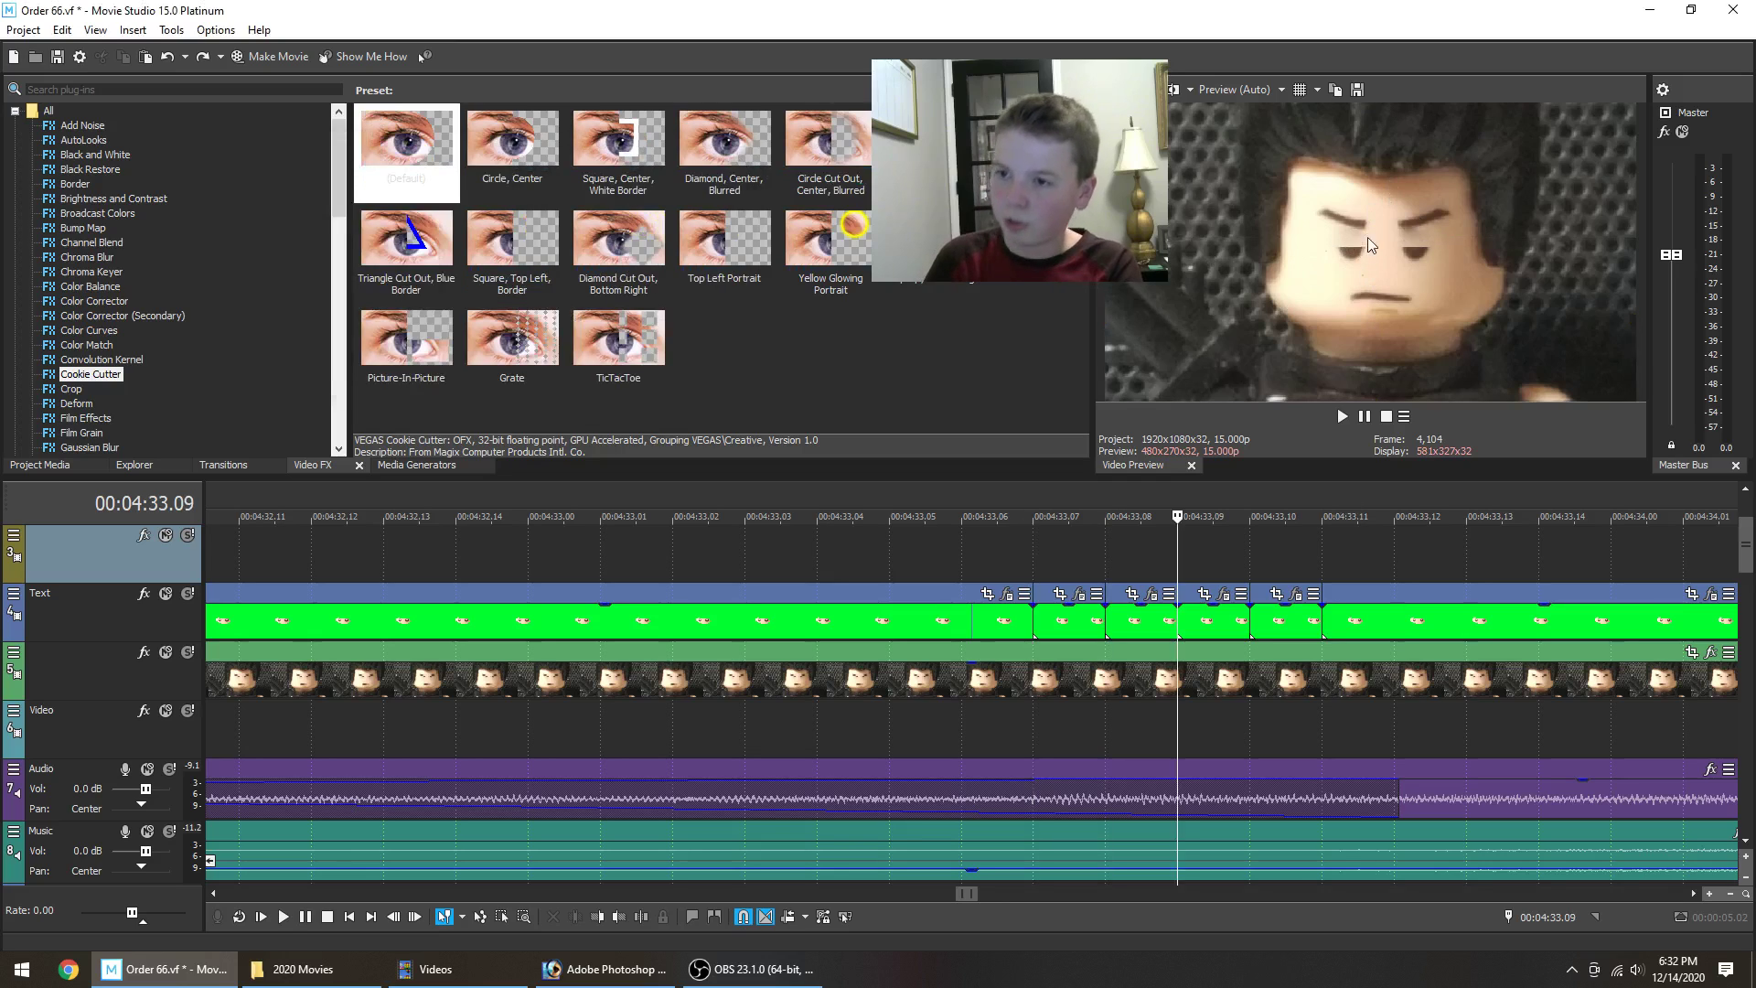
key(Right)
key(Right)
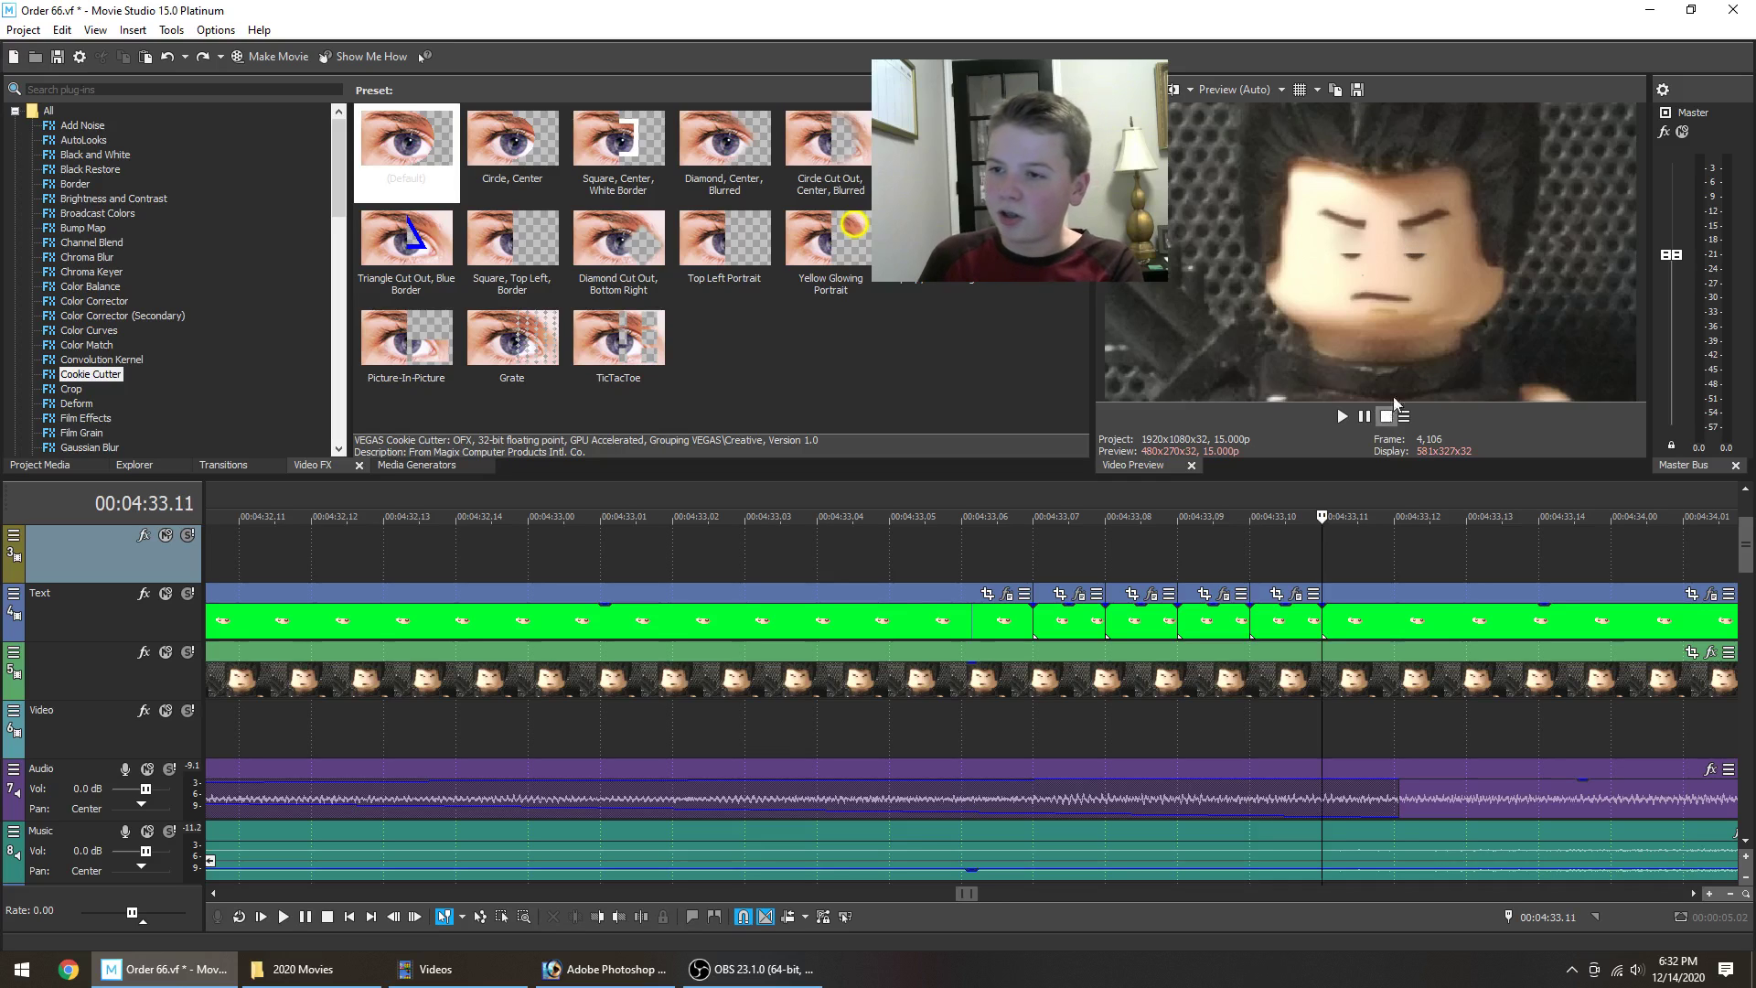
key(Left)
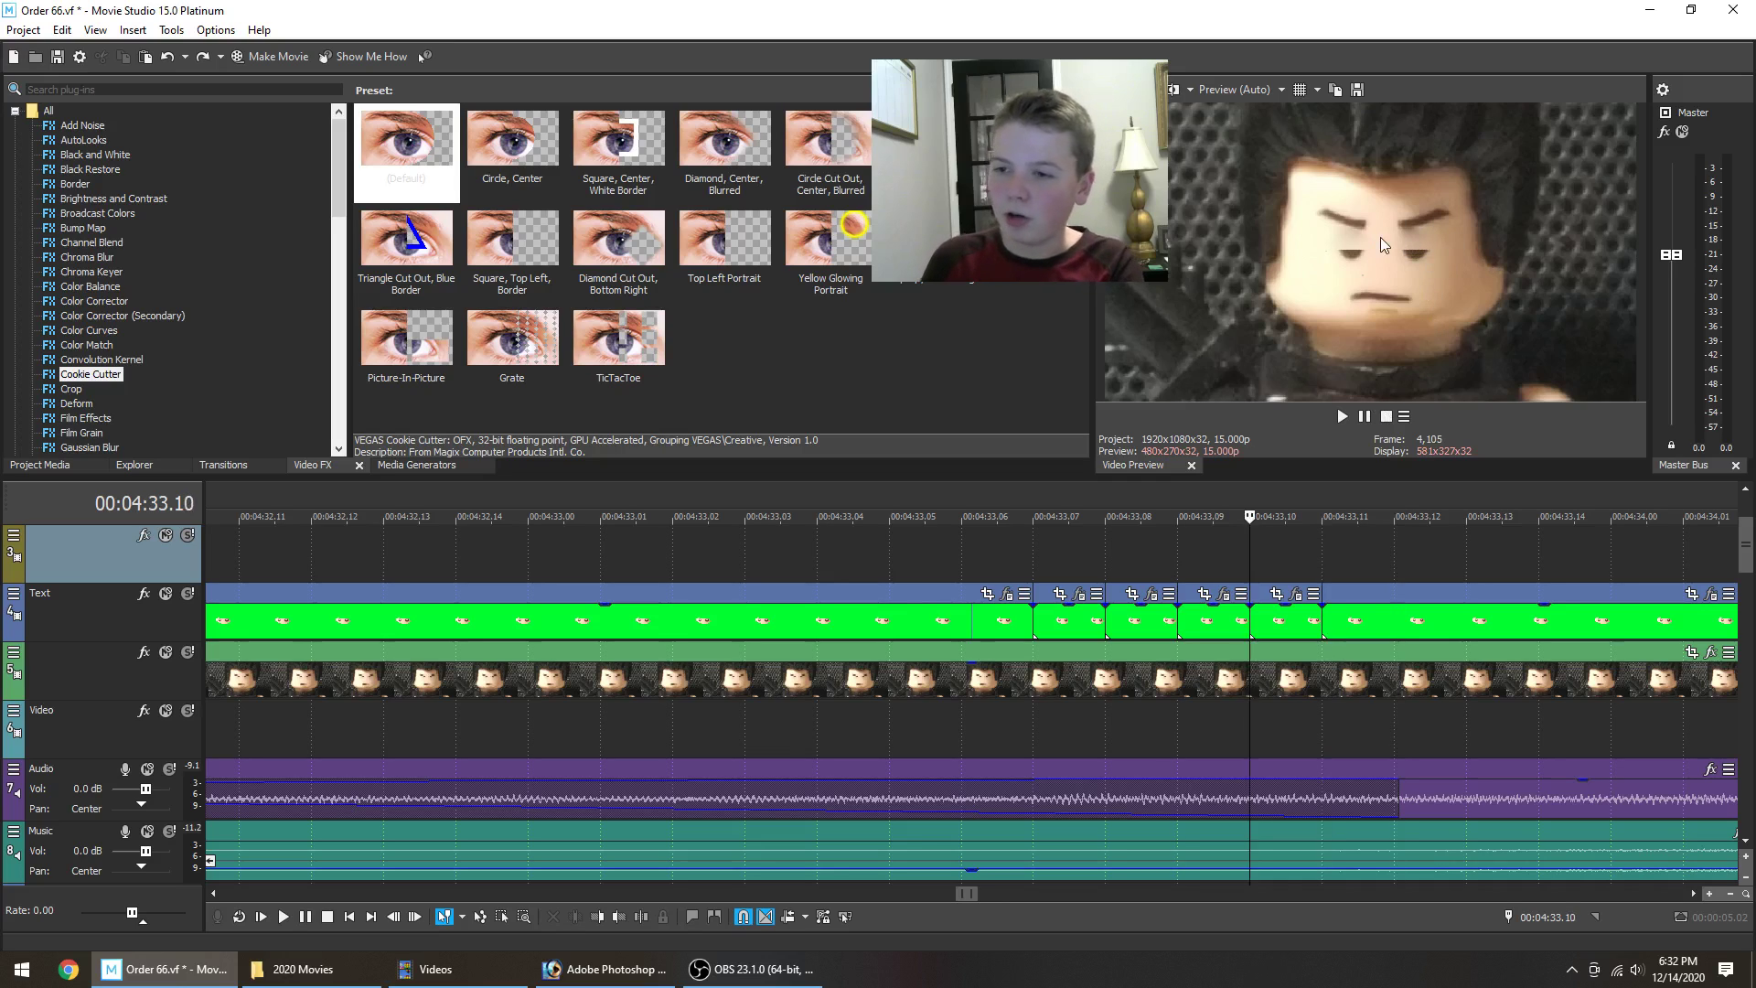
key(Right)
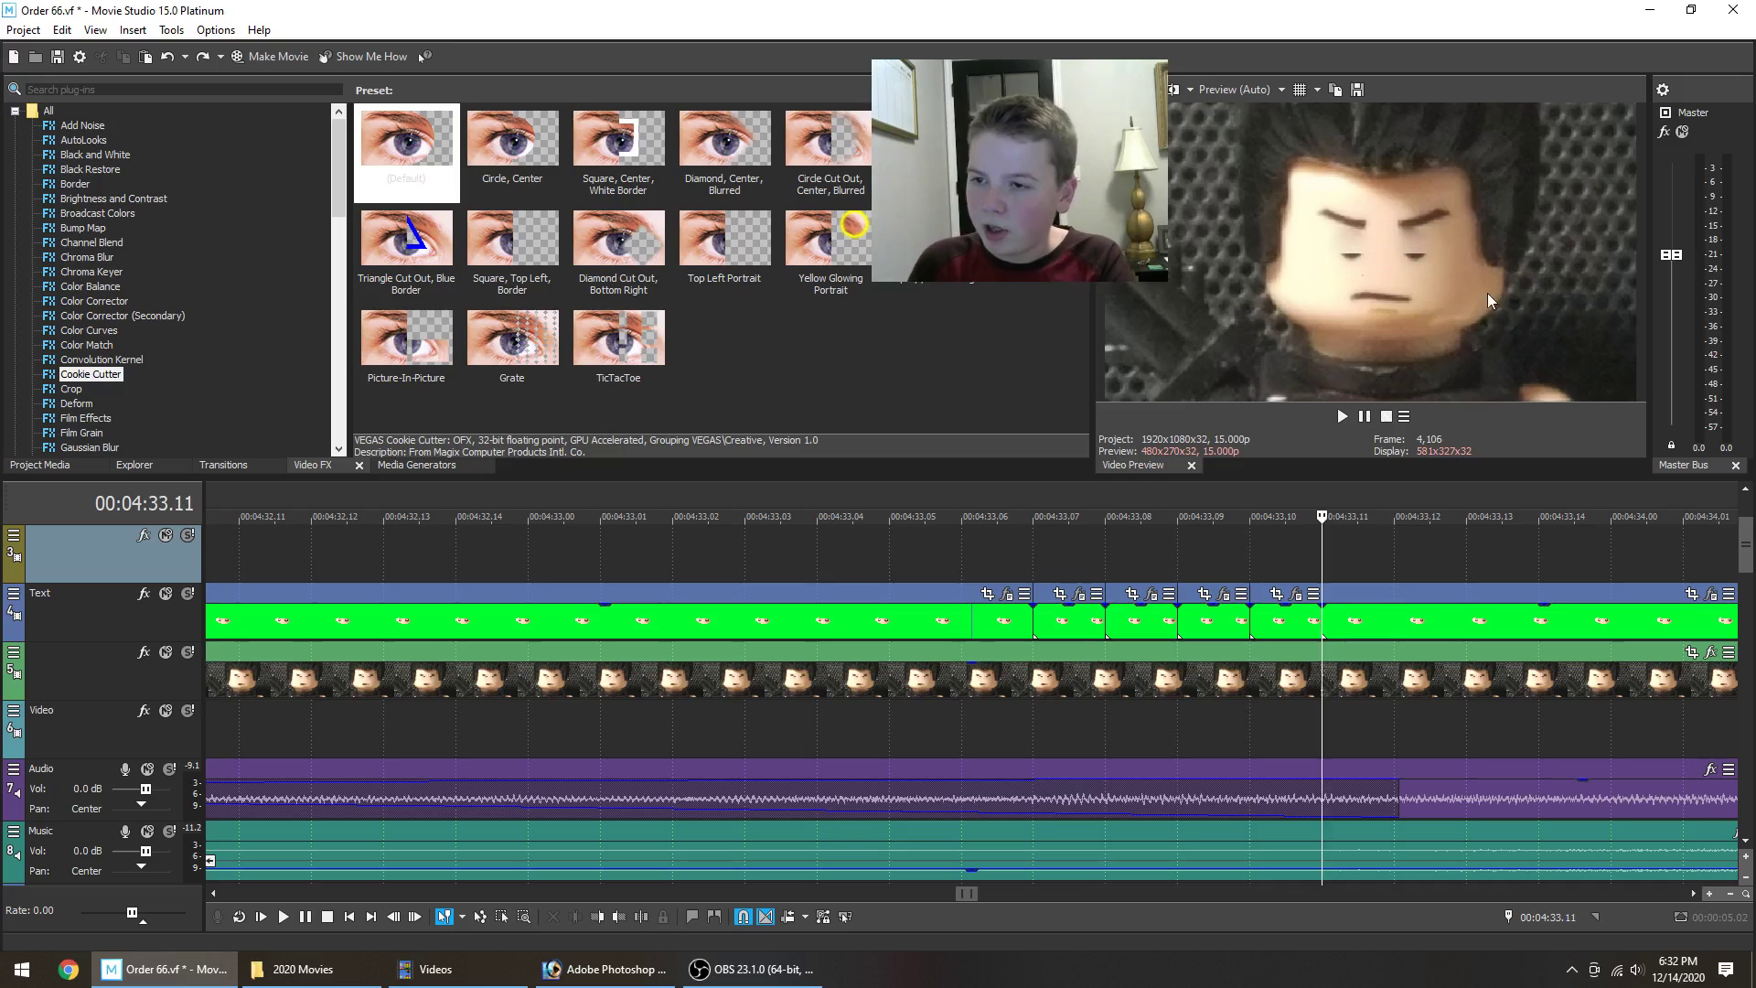
Zoom out the timeline and briefly play the cut into the beam shot from 00:04:33.03.
scroll(1320, 685, down, 2)
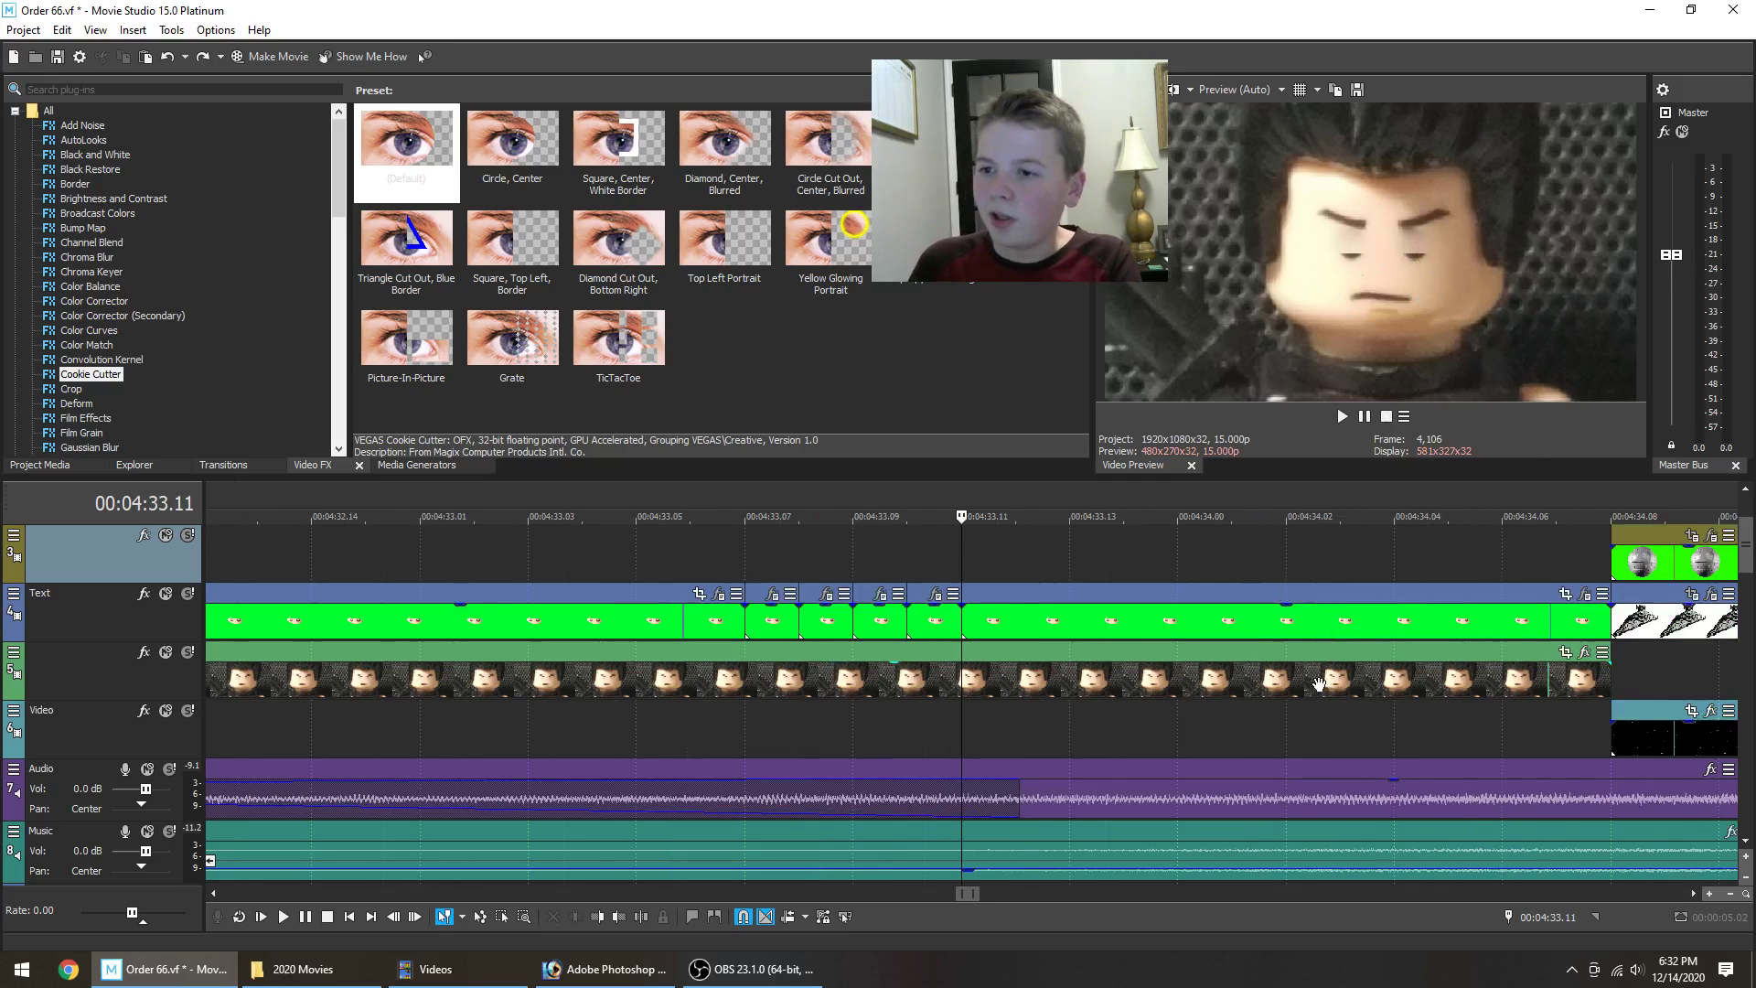
scroll(1320, 684, down, 1)
scroll(1295, 702, down, 1)
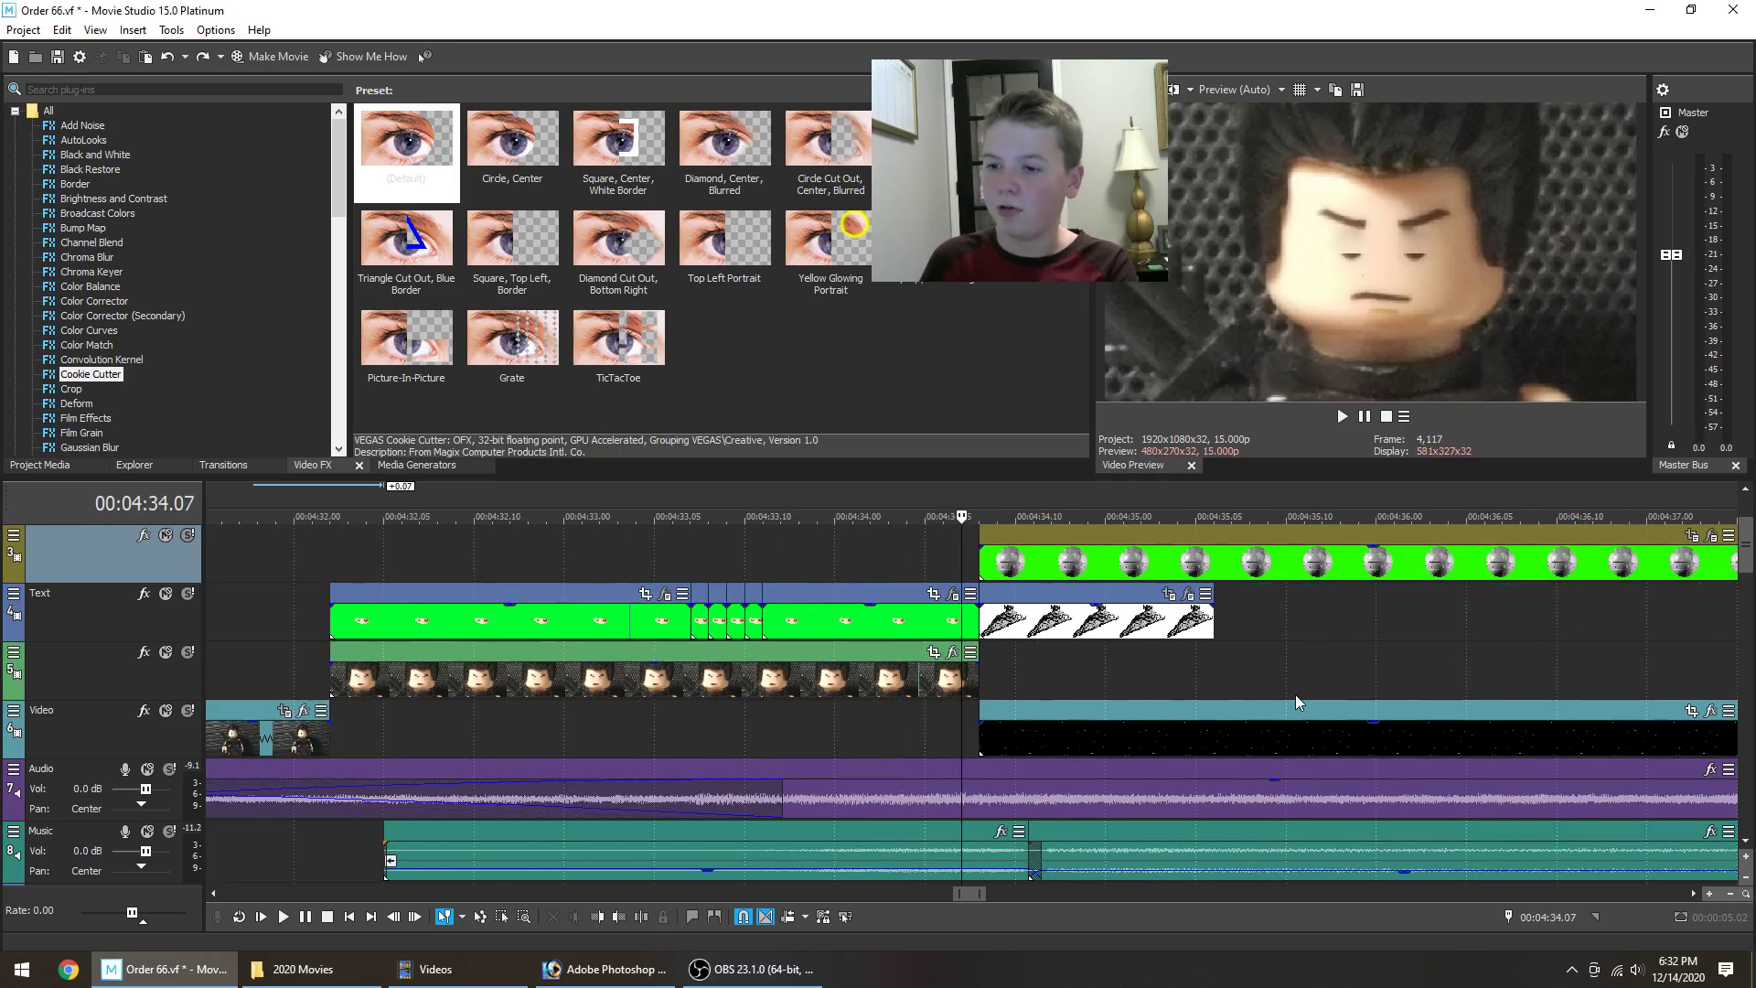
key(Right)
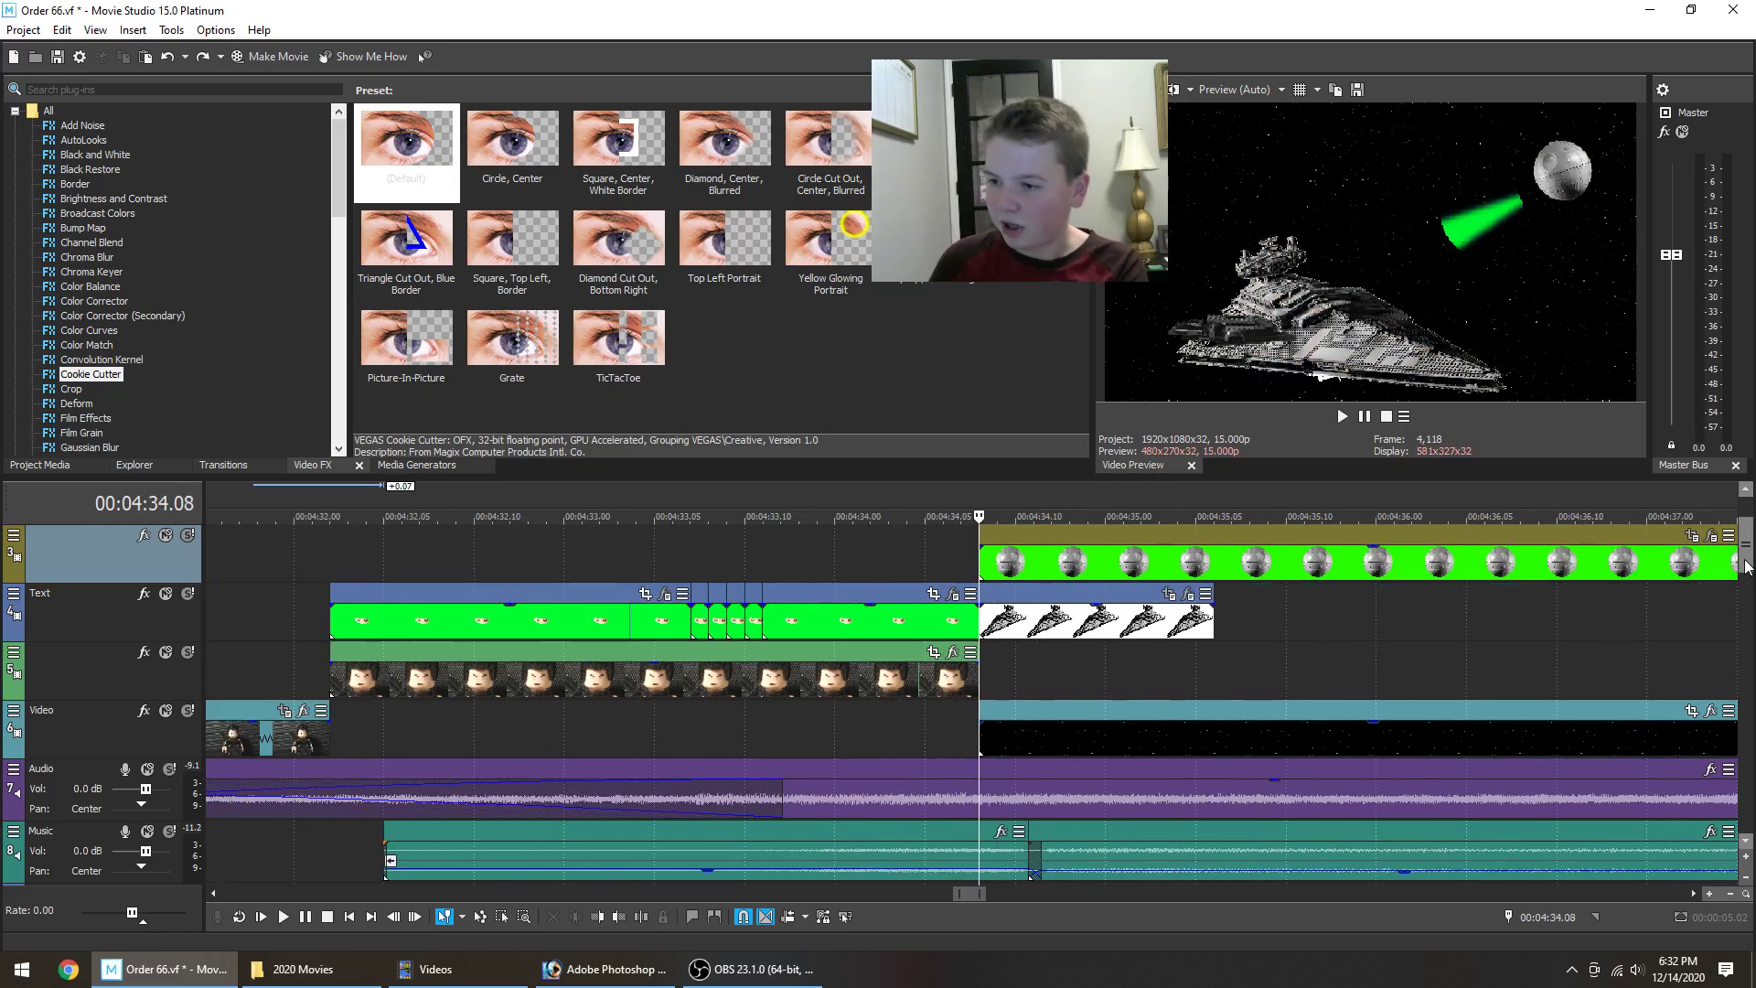
scroll(1030, 579, up, 2)
click(623, 629)
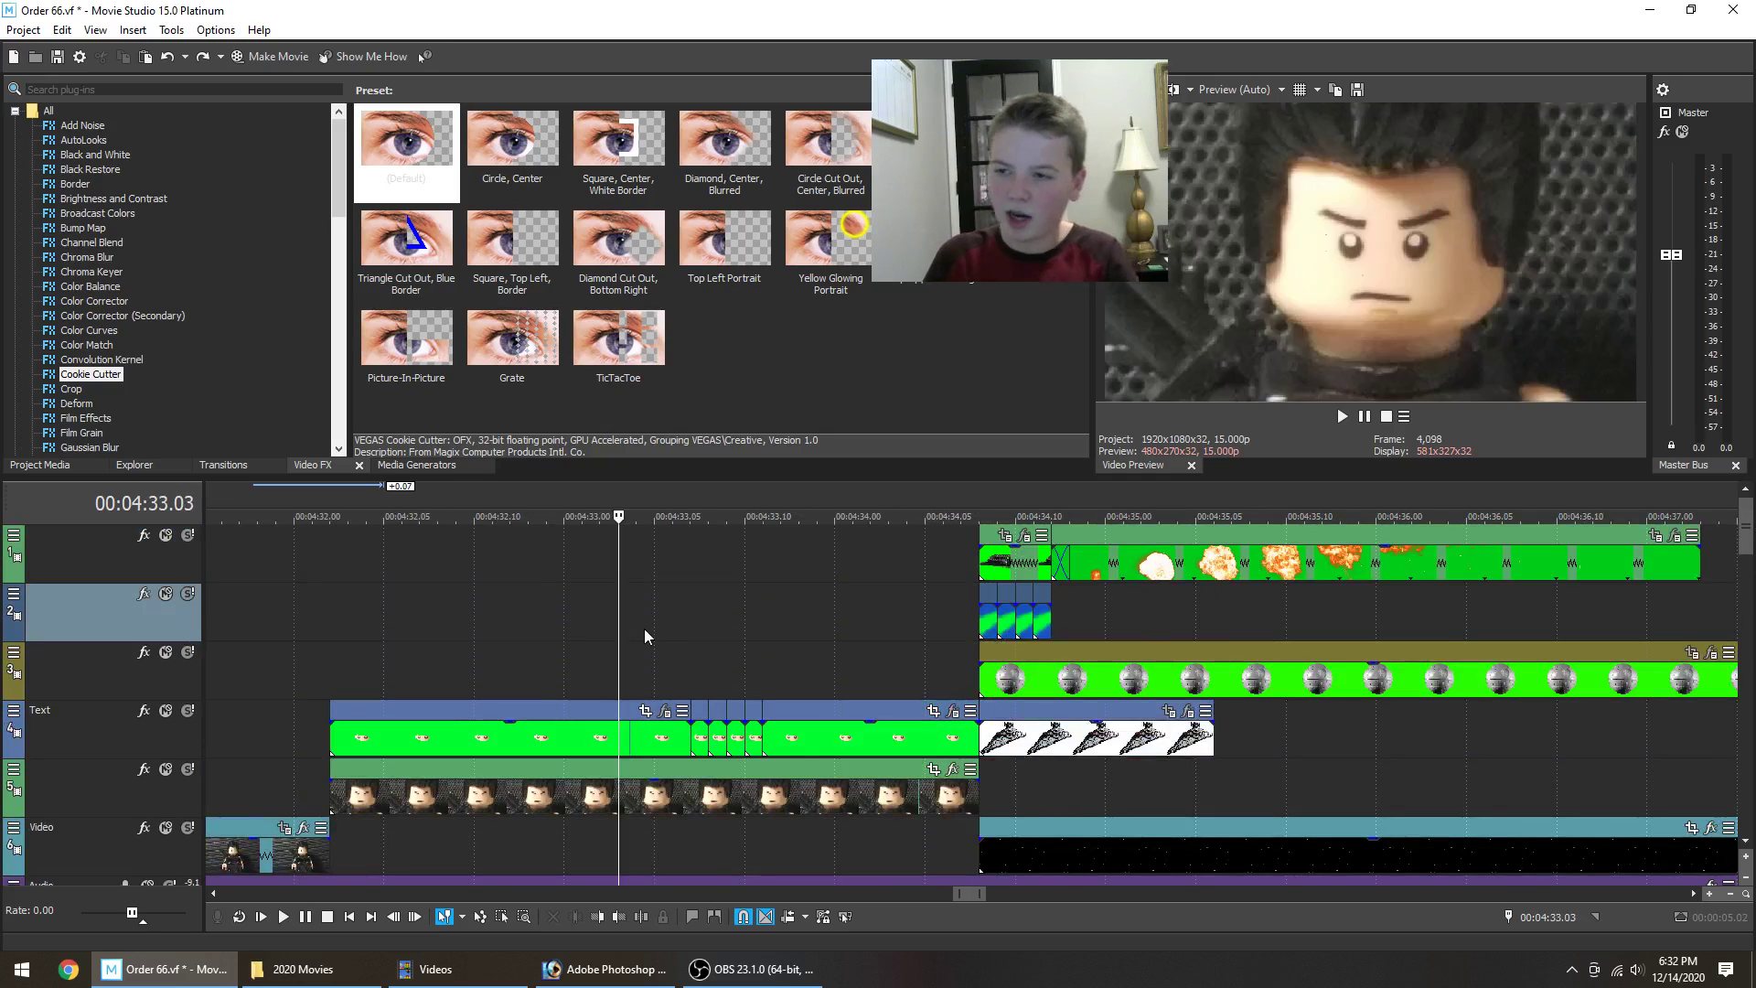
key(space)
key(space)
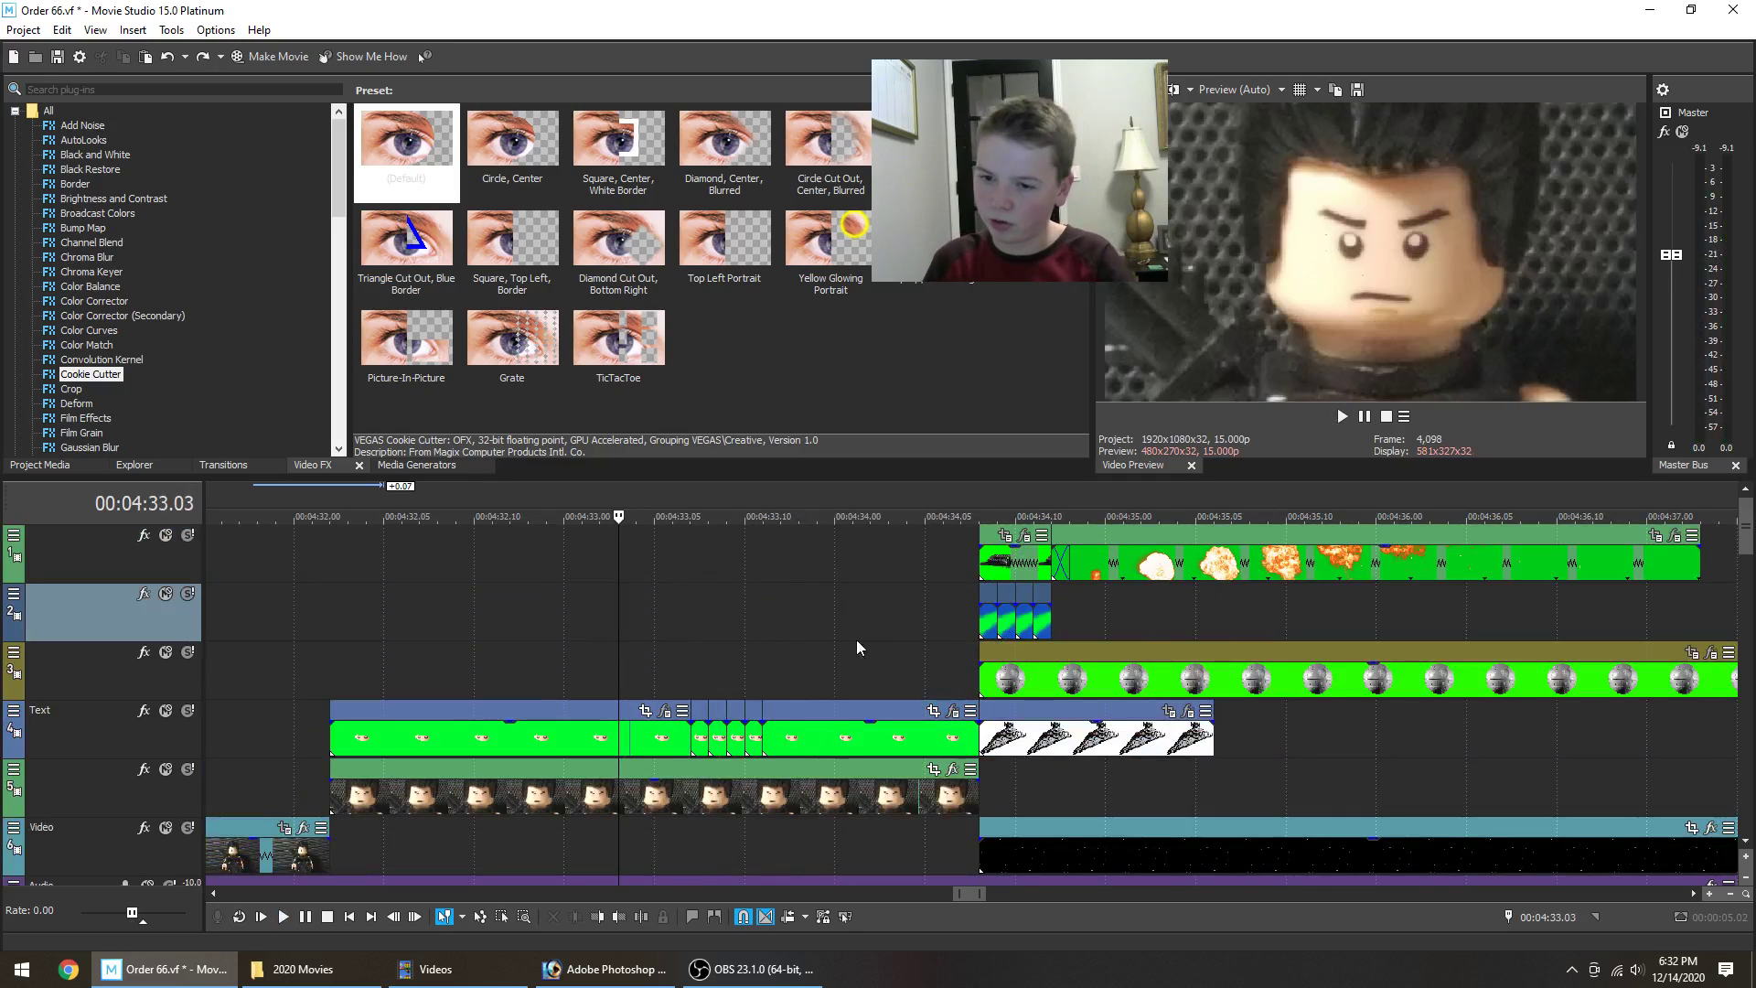
Settle on the beam shot's first frame at 00:04:34.08 with the explosion tracks in view.
click(969, 648)
key(Right)
key(Right)
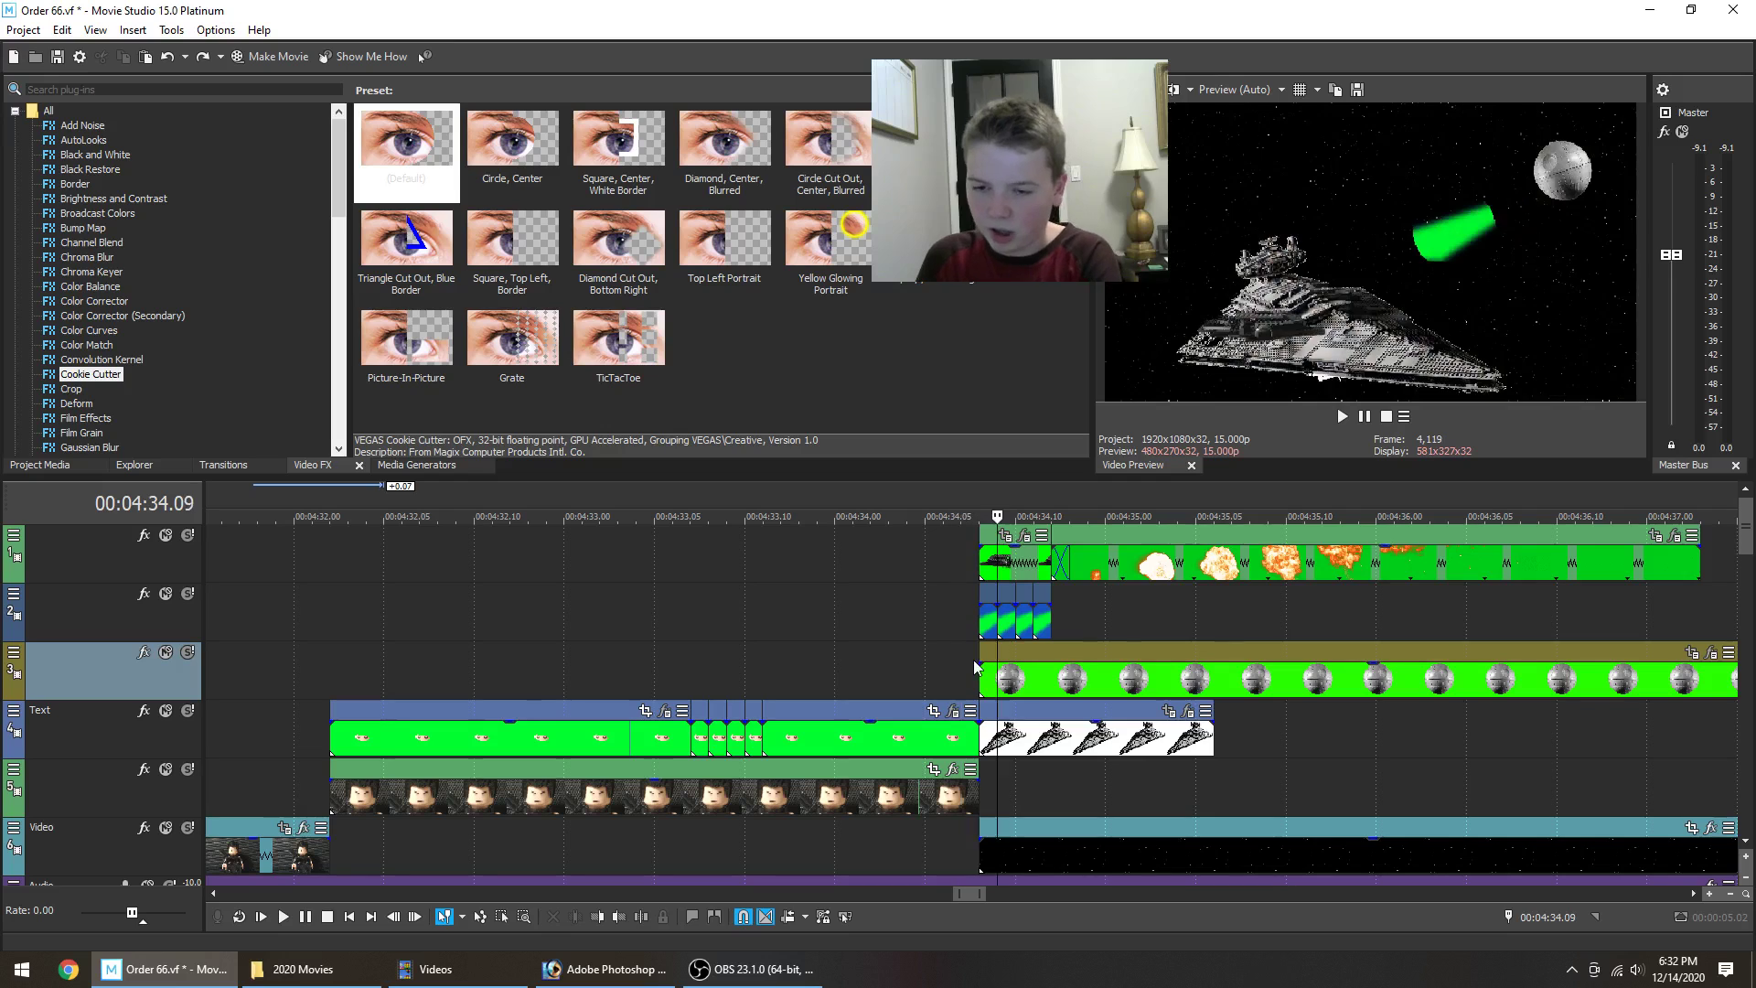
key(Left)
scroll(1572, 764, up, 2)
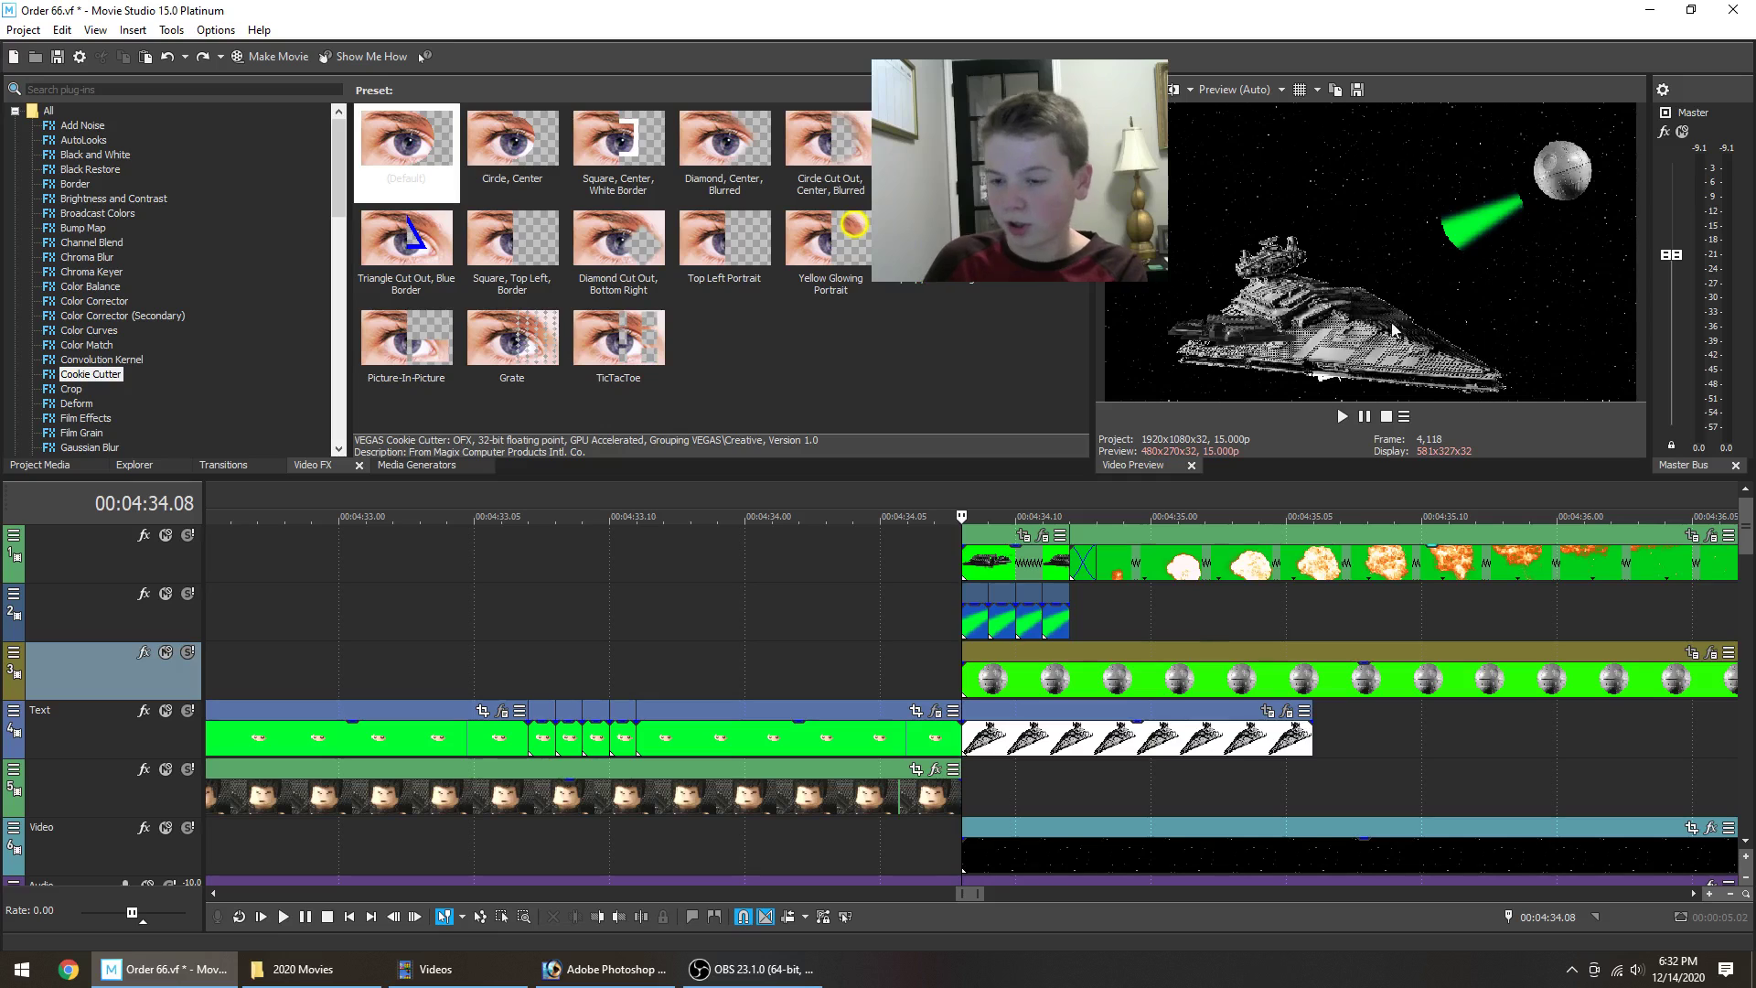
scroll(1302, 645, up, 2)
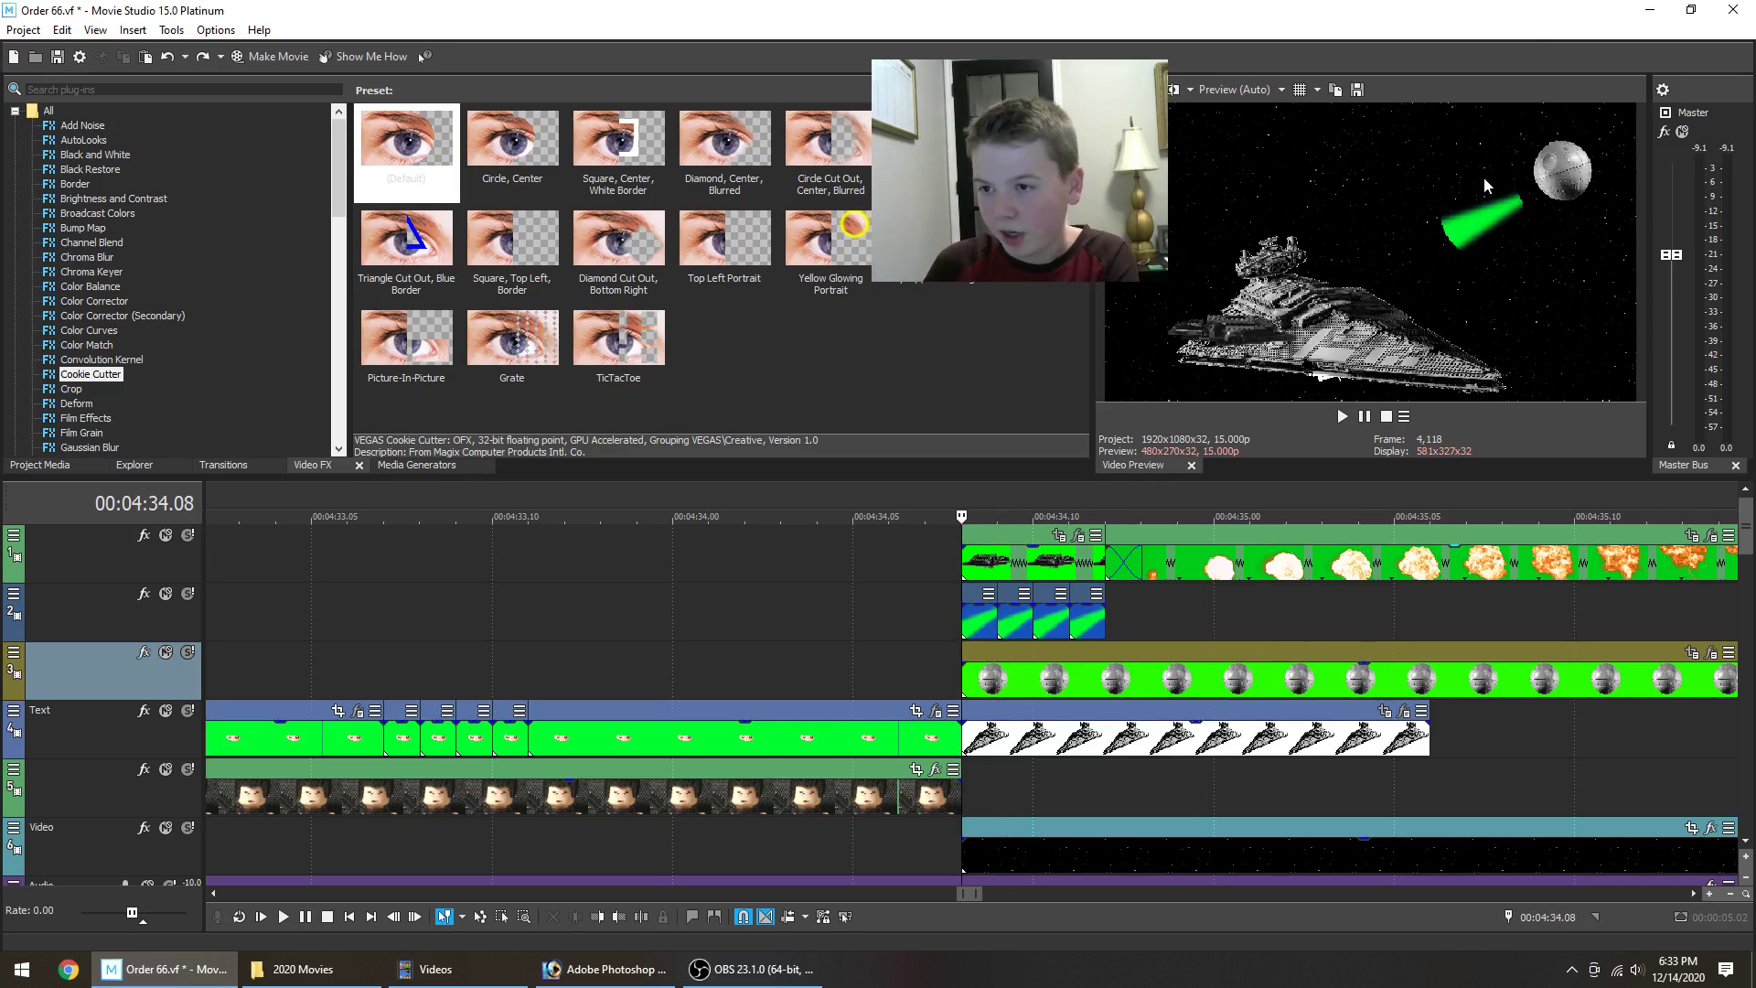
key(Right)
key(Right)
key(Right)
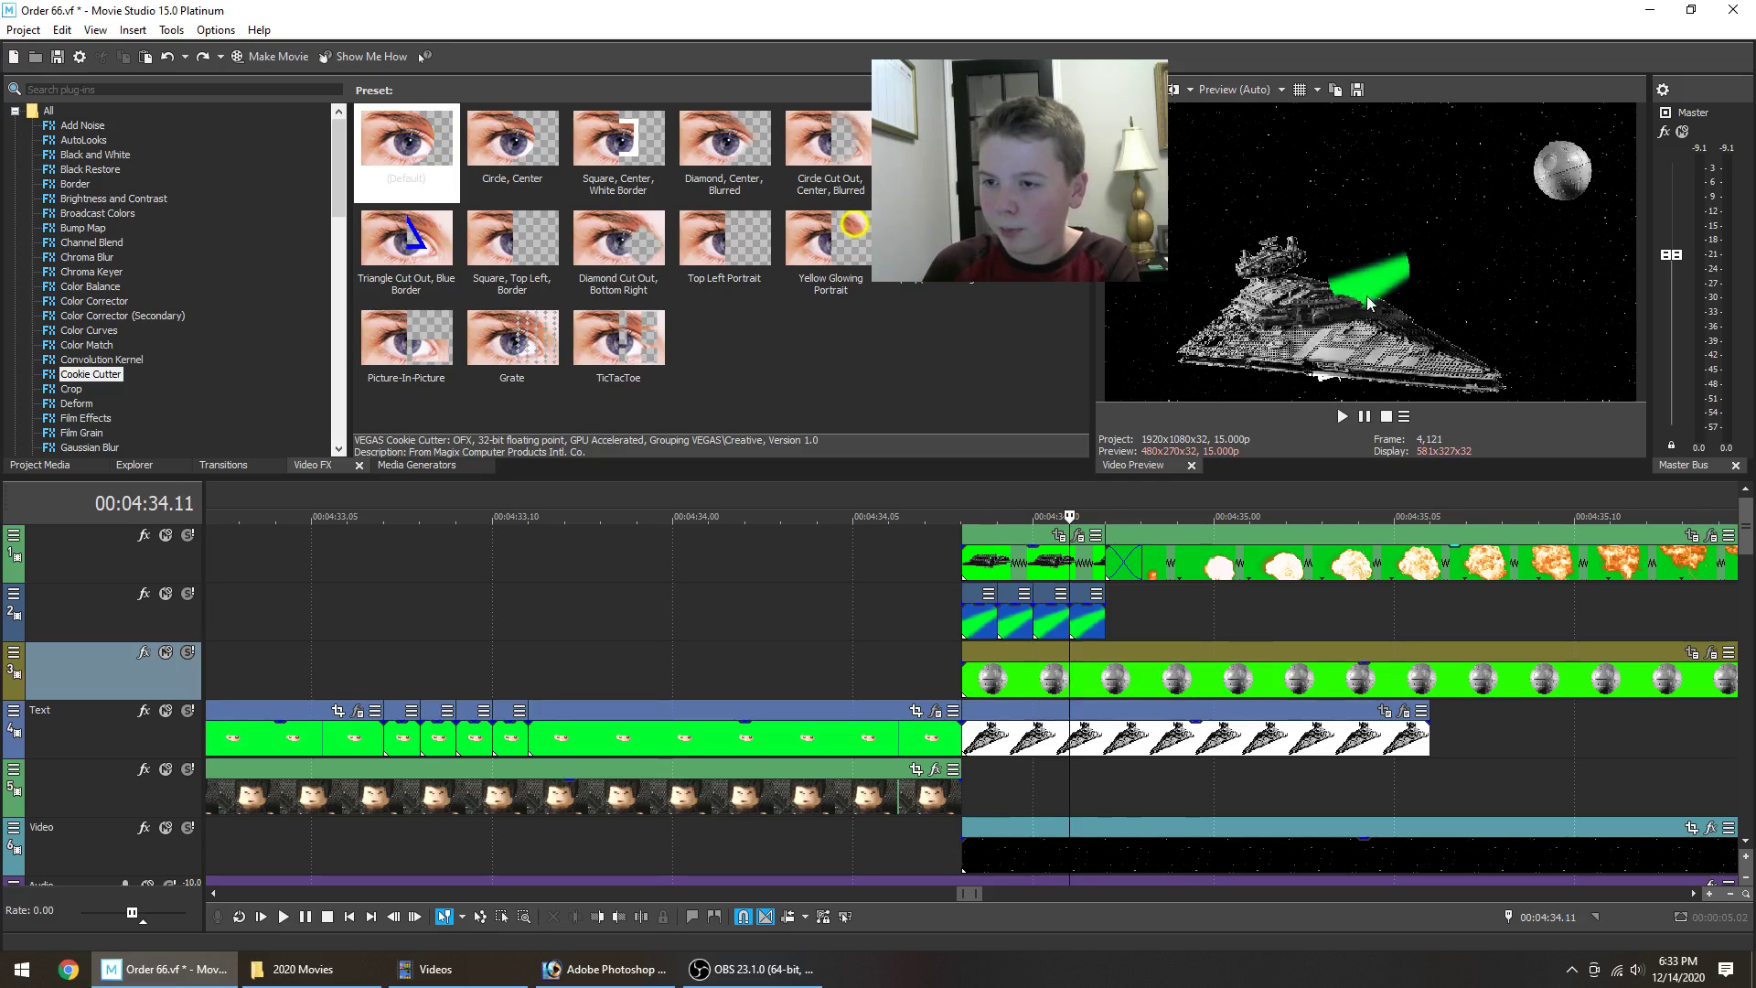
key(Right)
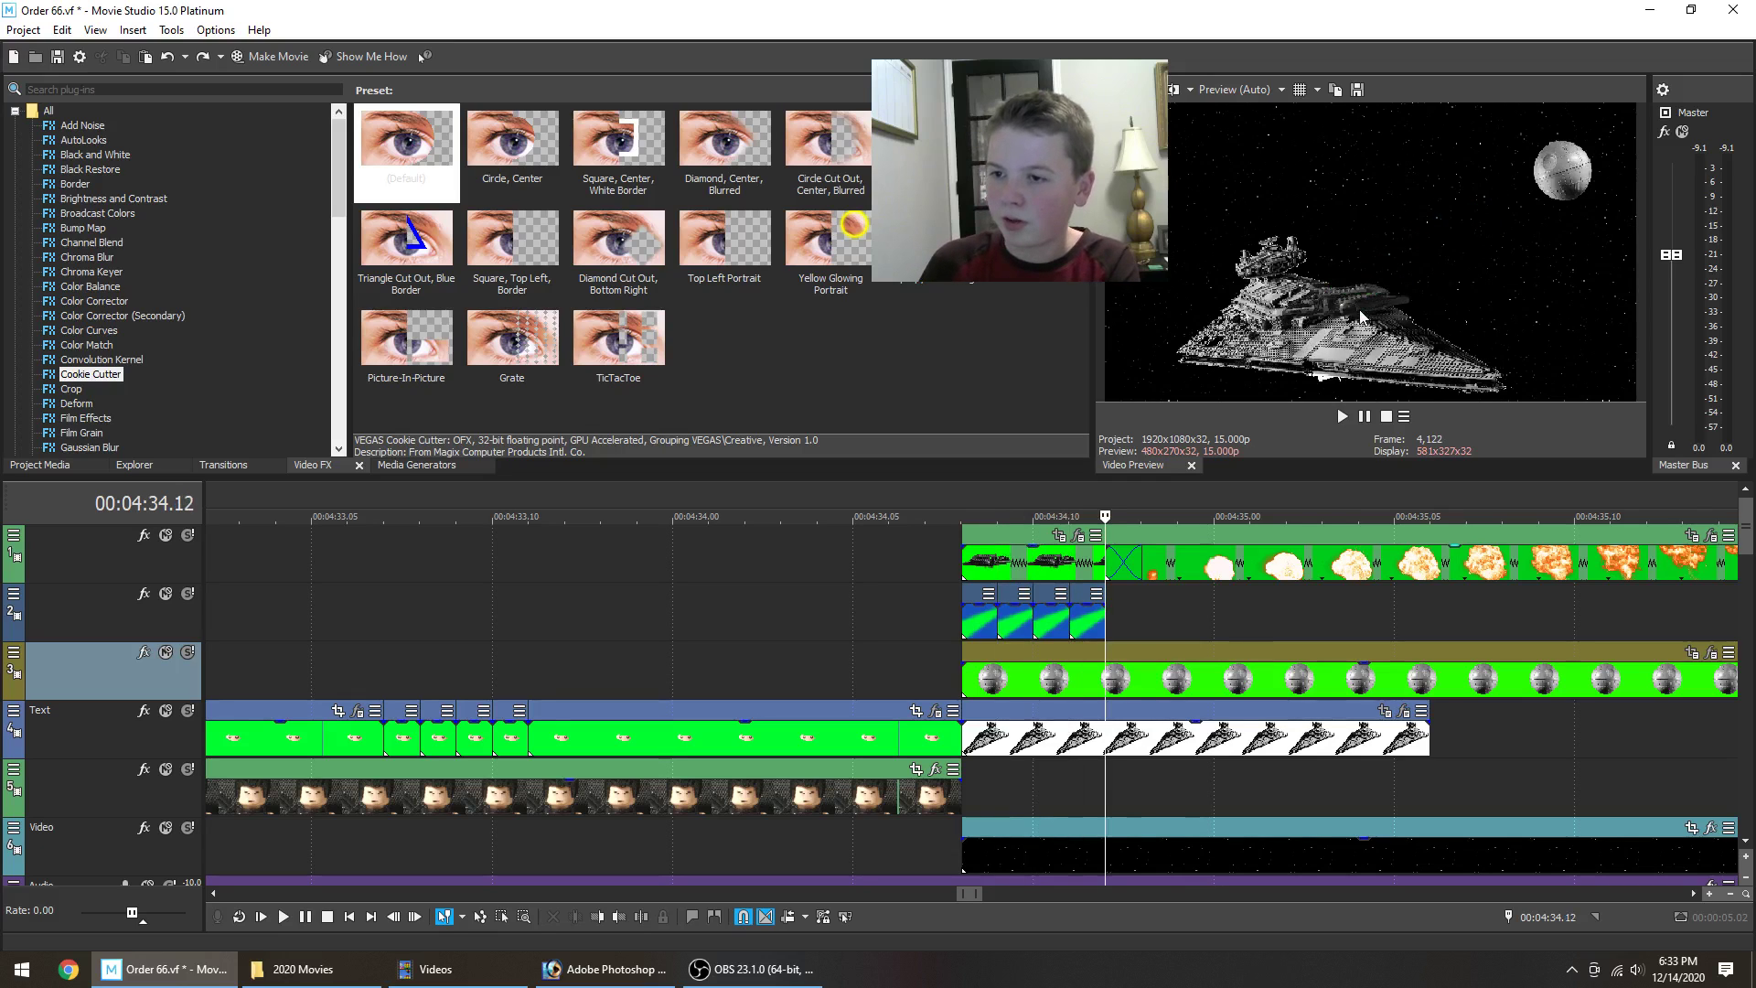
key(Right)
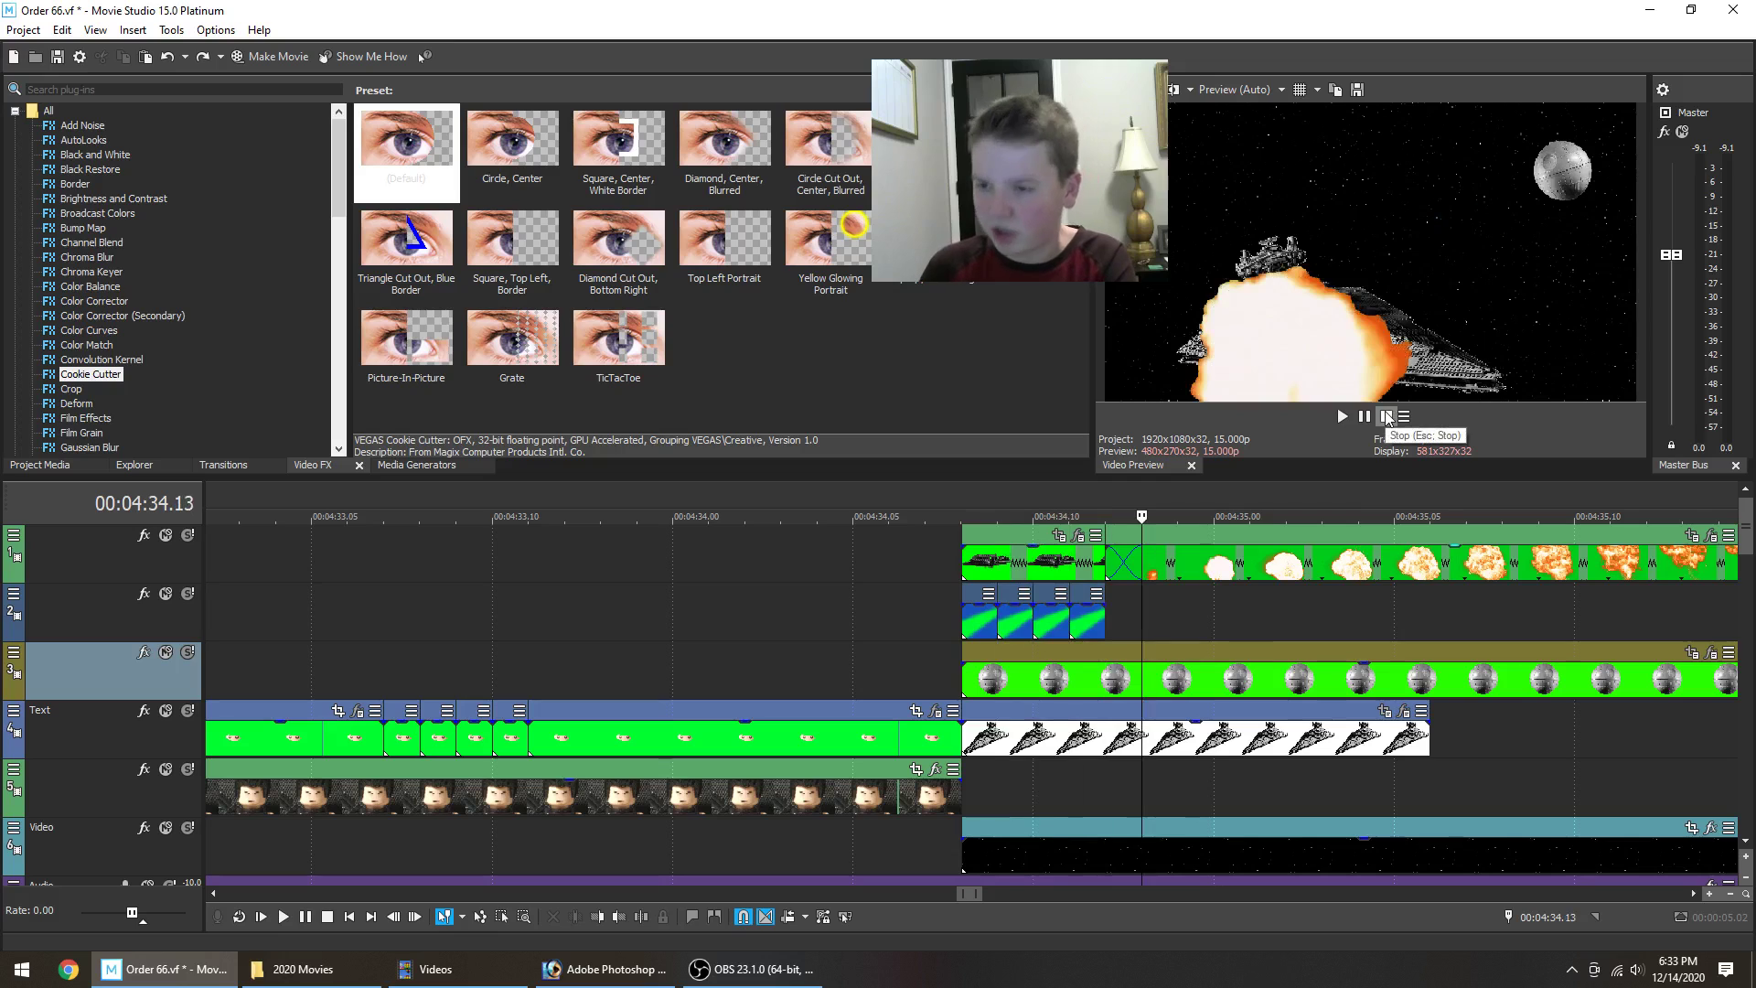
key(Right)
key(Right)
key(Right)
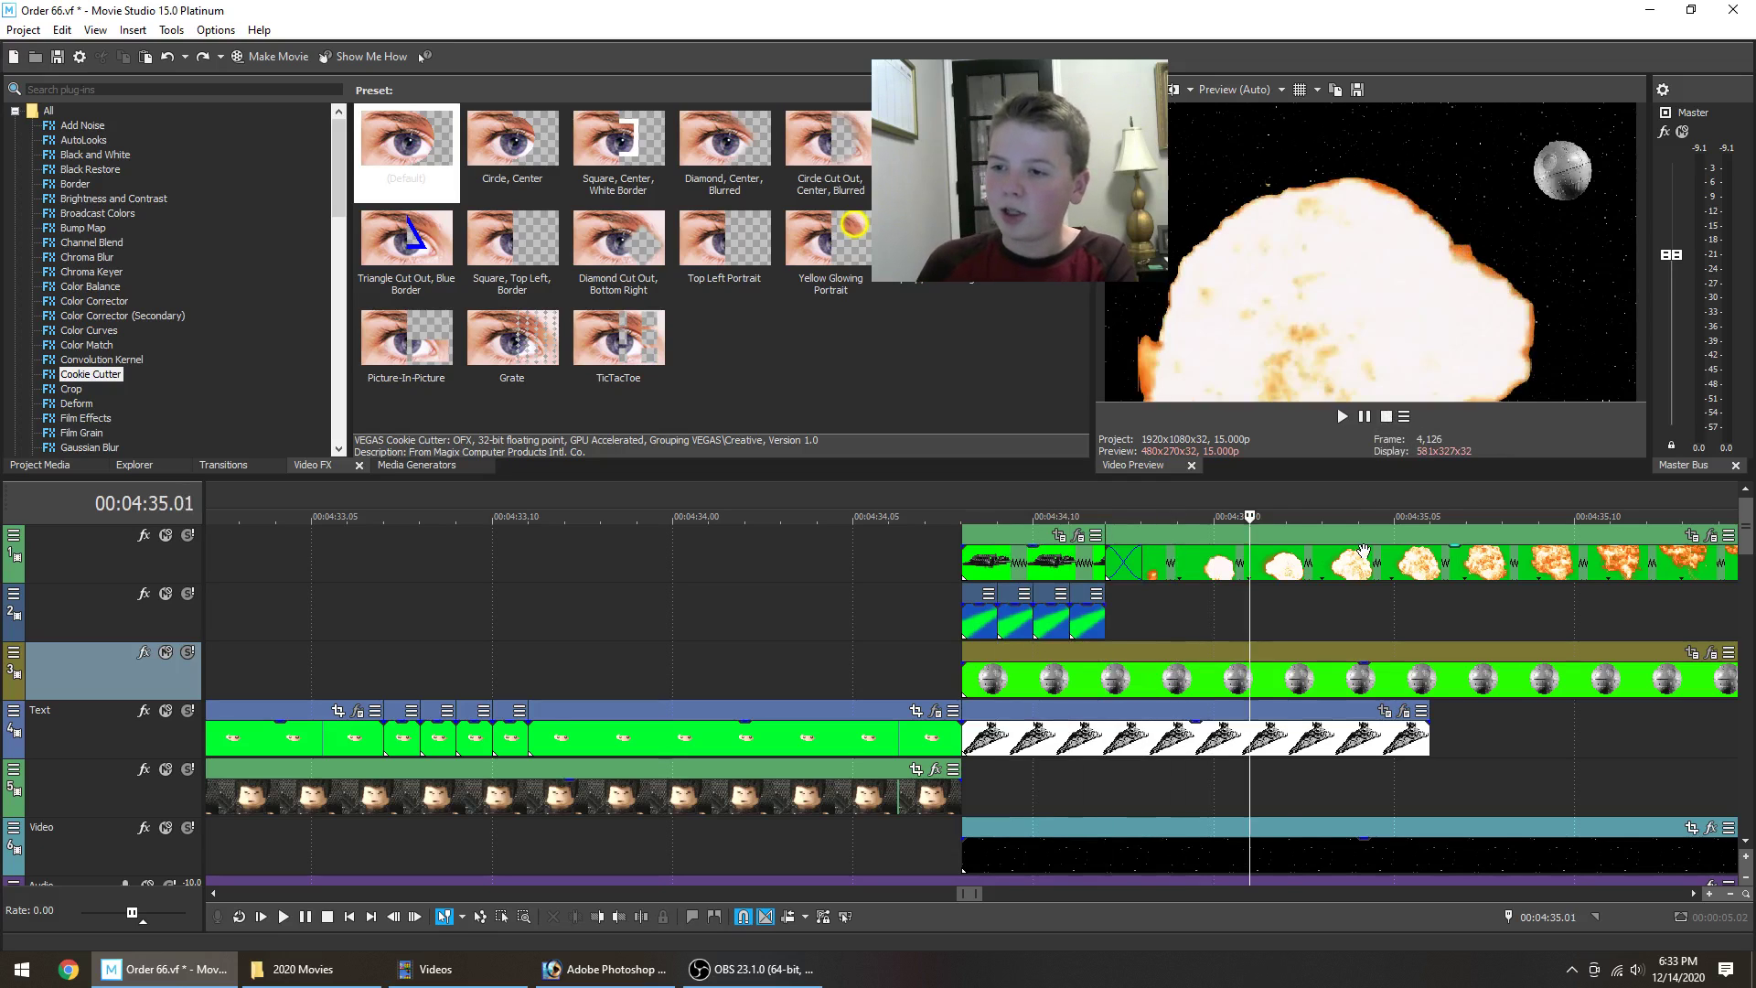
key(Right)
key(Right)
key(Right)
key(Right)
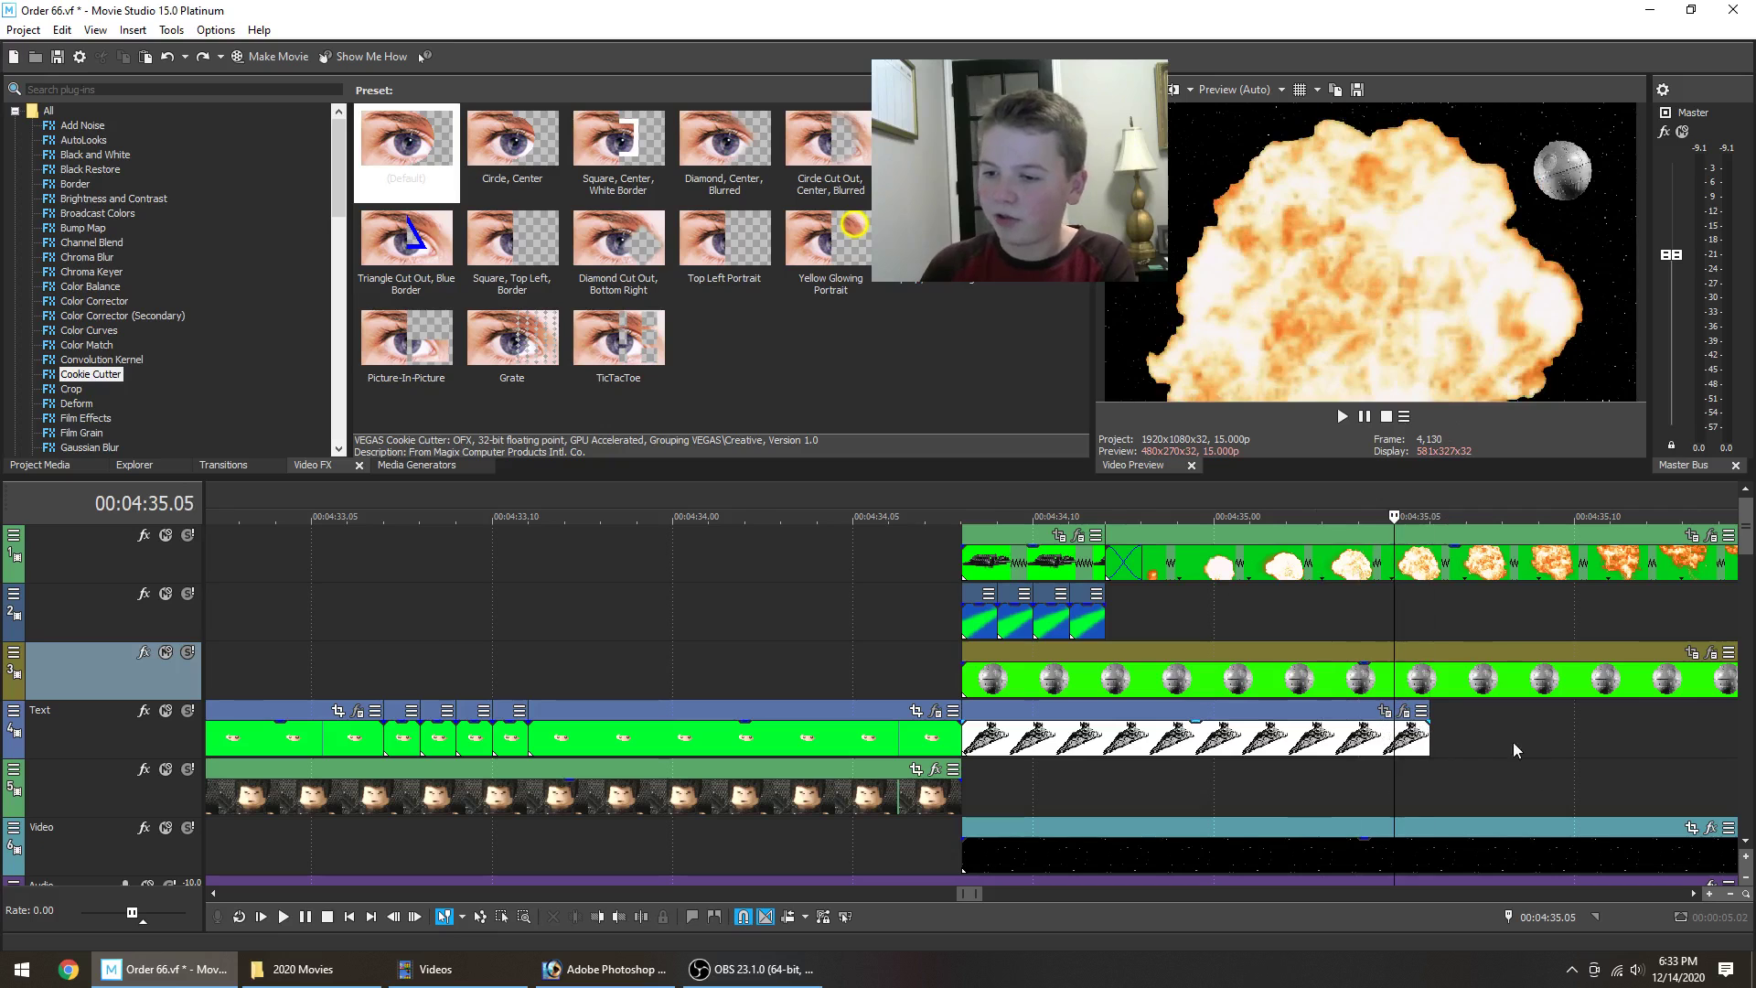
key(Right)
key(Right)
key(Right)
key(Right)
key(Right)
key(Right)
key(Right)
key(Right)
key(Right)
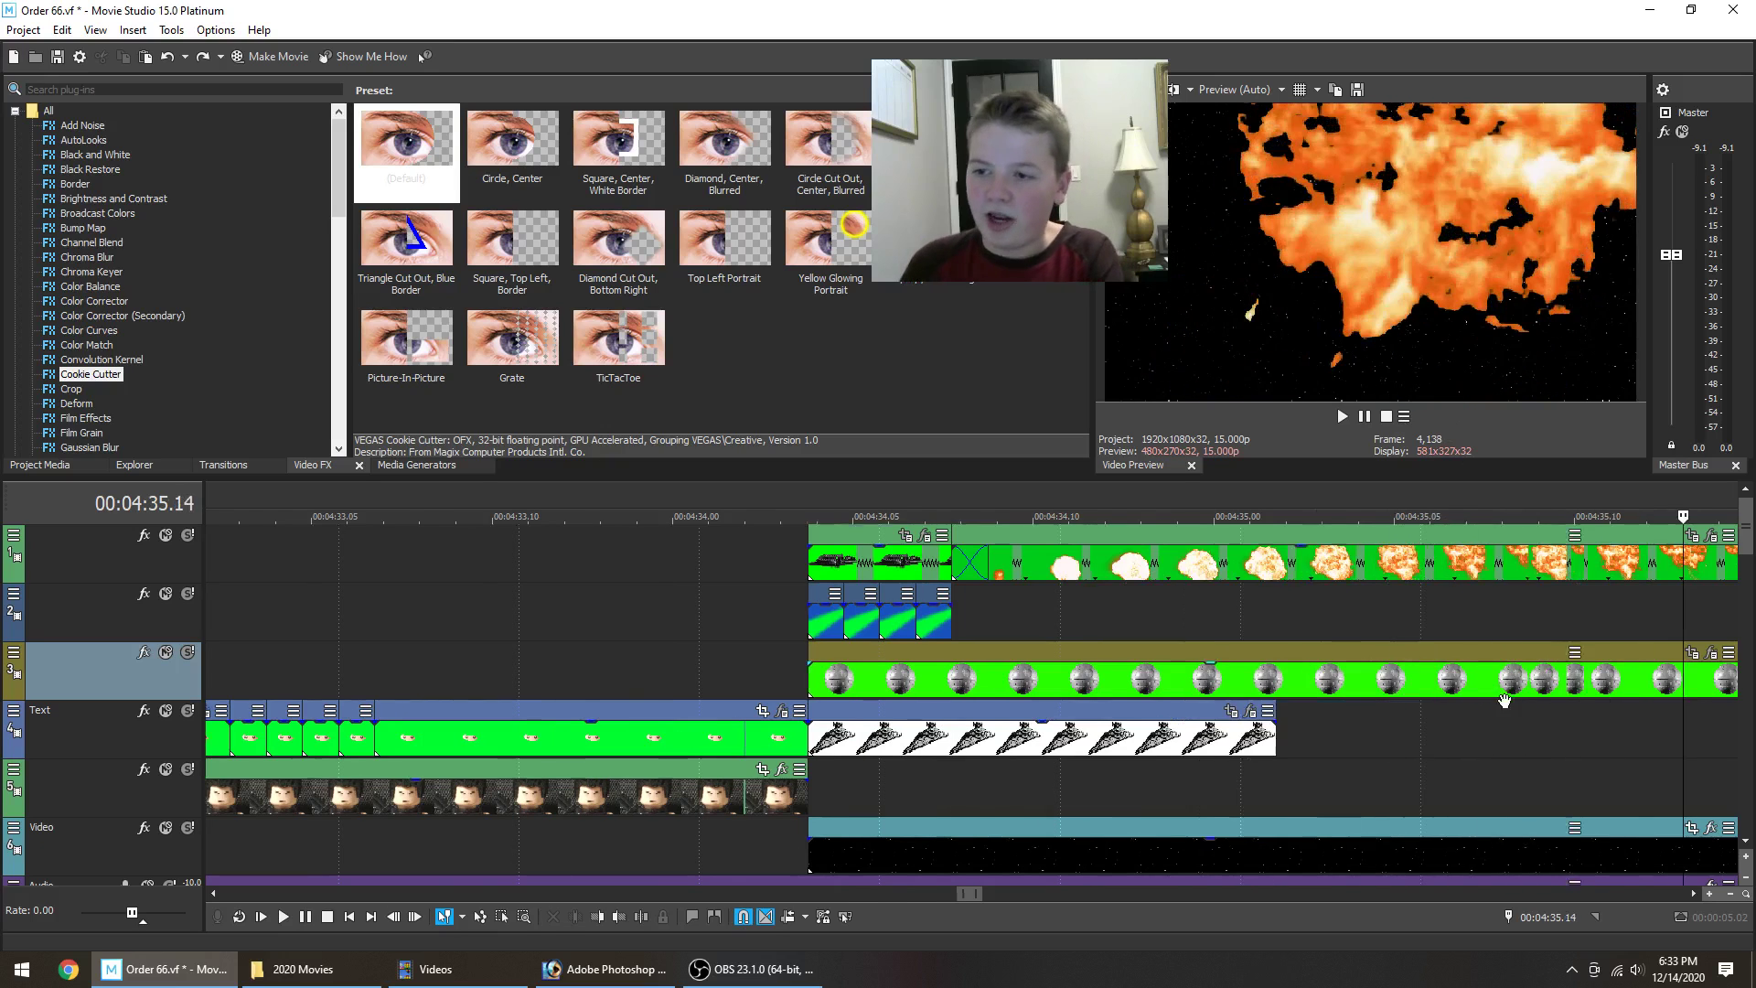
key(Right)
key(Right)
key(Right)
key(Right)
key(Right)
key(Right)
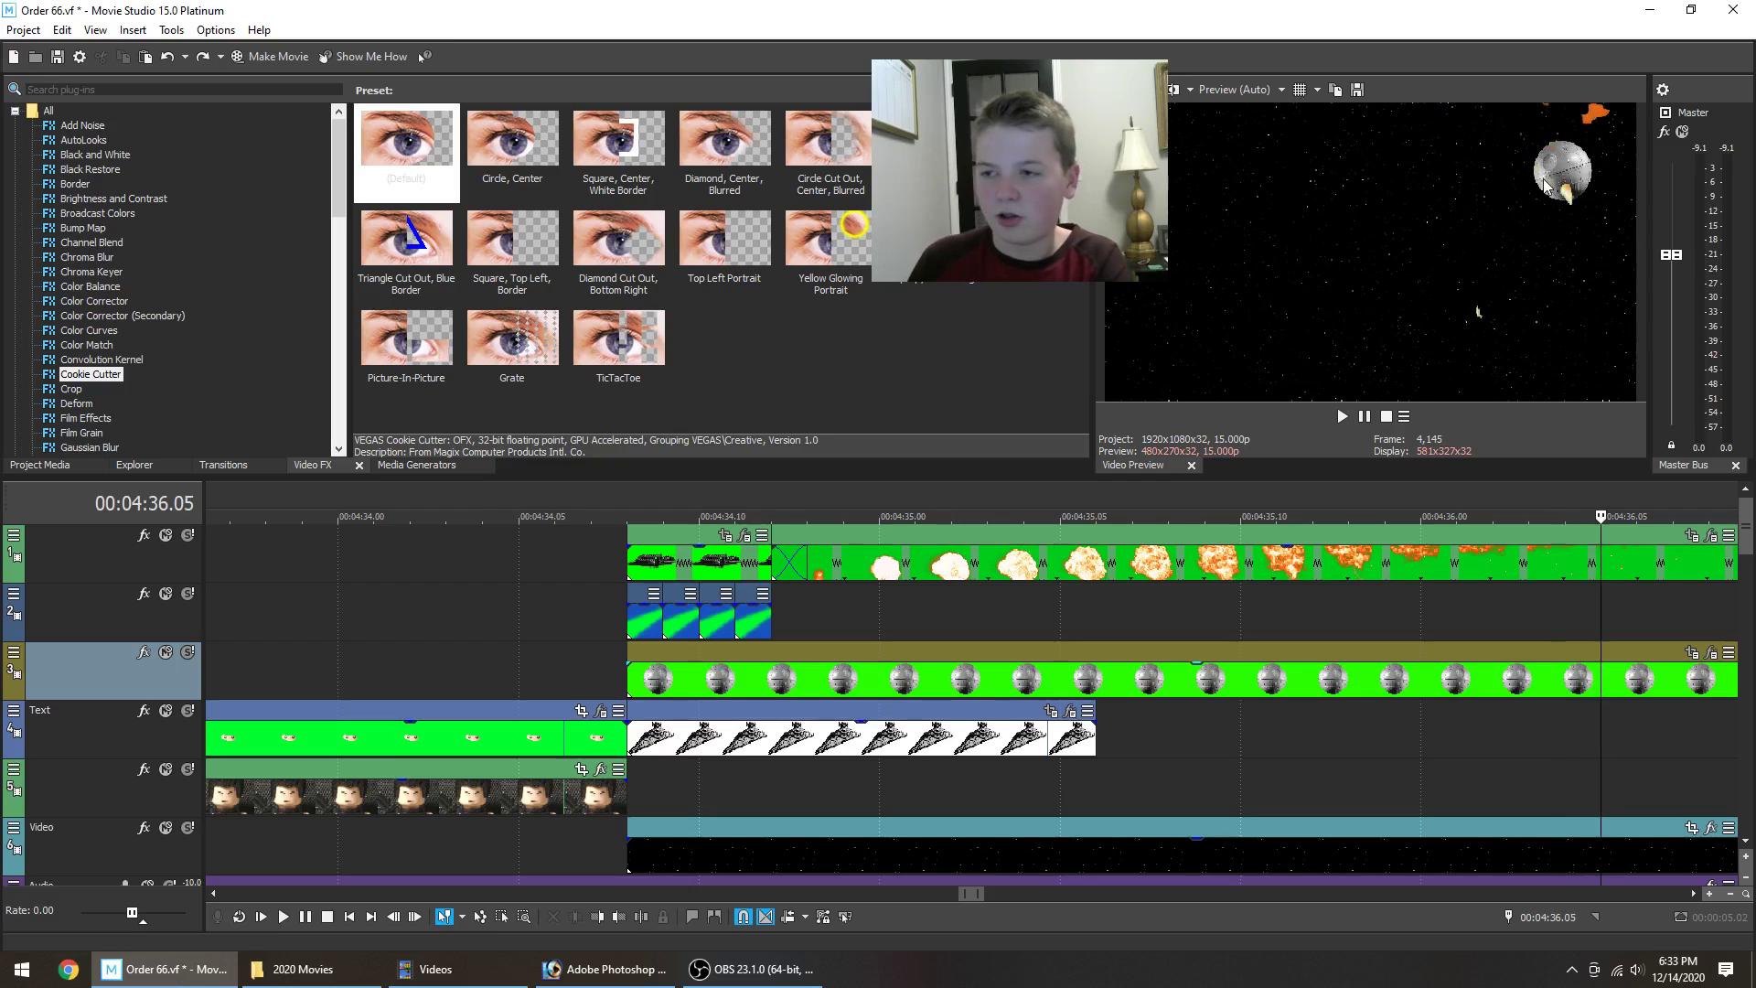
click(622, 676)
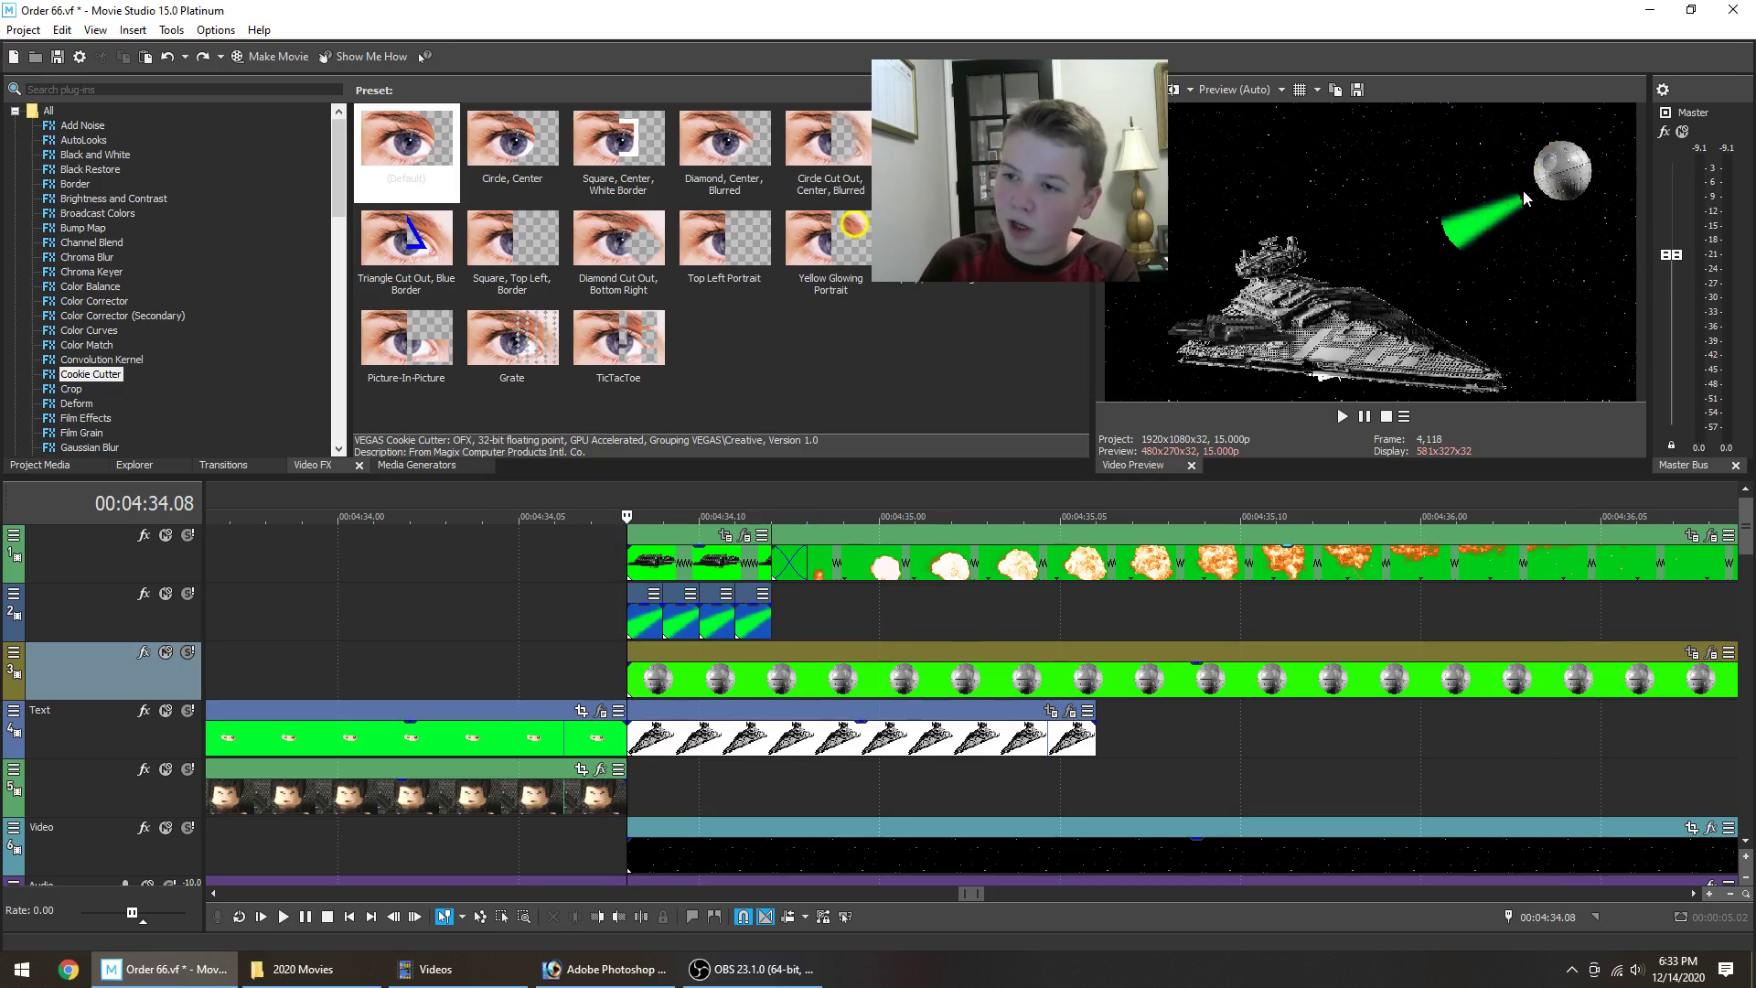
key(Right)
key(Right)
key(Right)
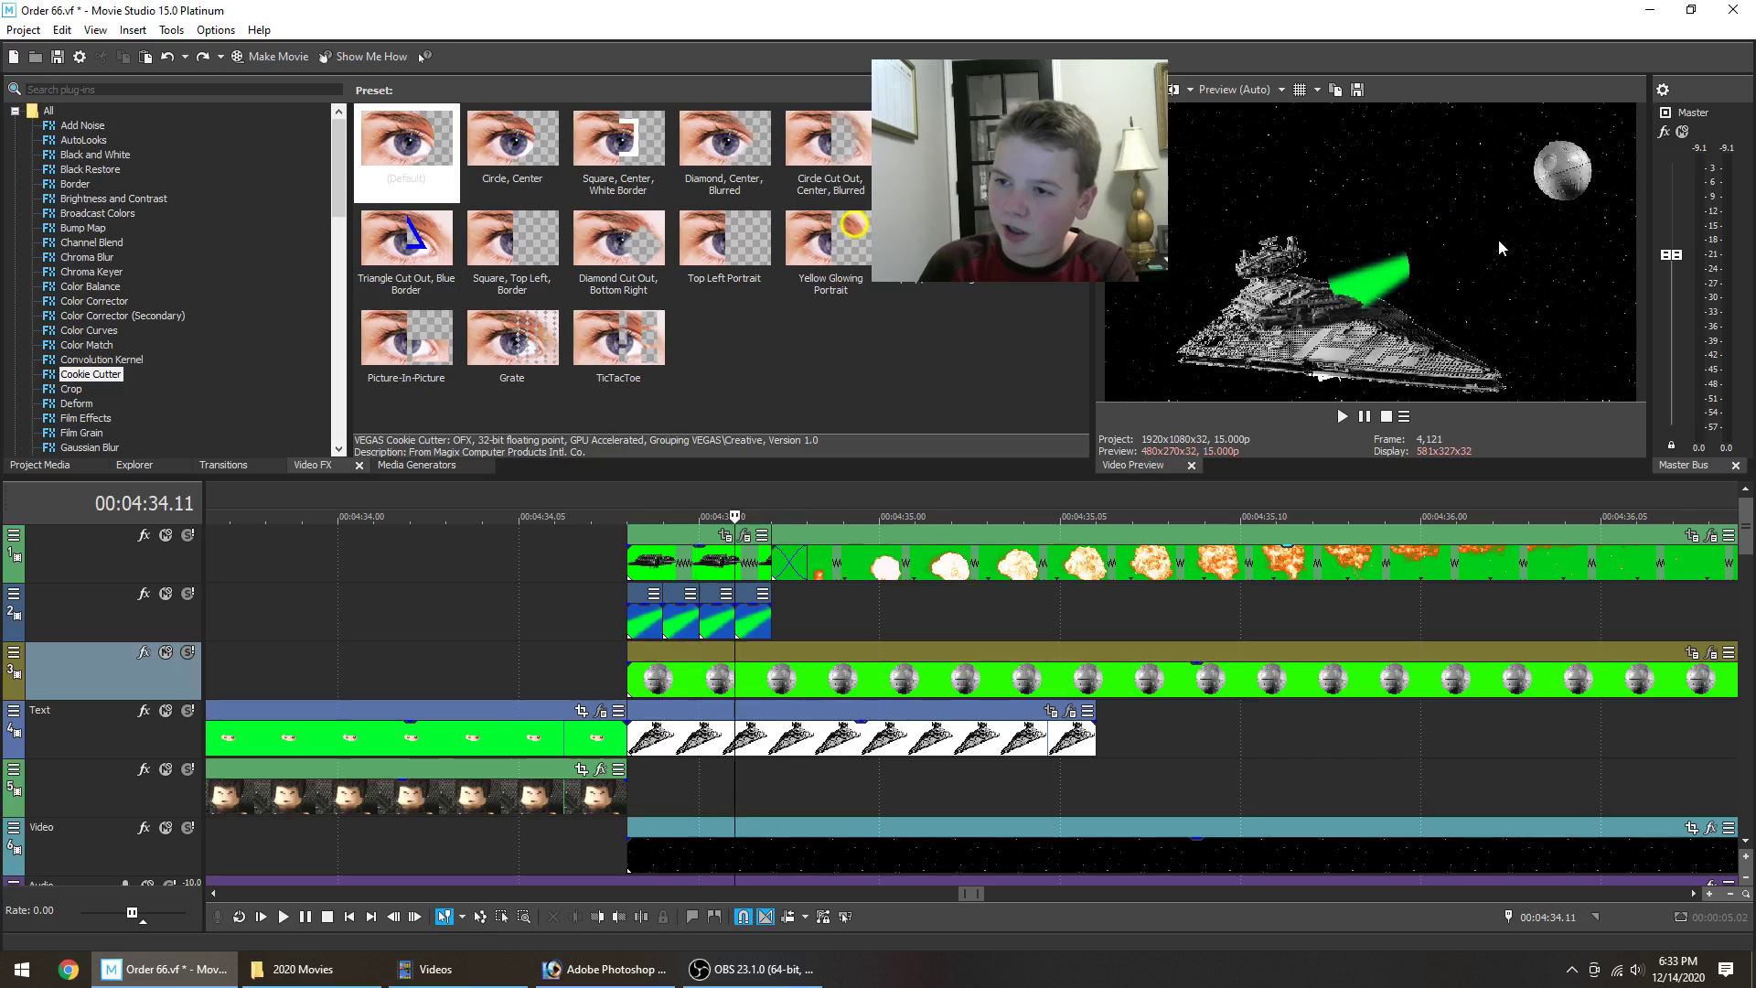
key(Left)
key(Left)
key(Left)
key(Right)
key(Right)
key(Right)
key(Right)
key(Right)
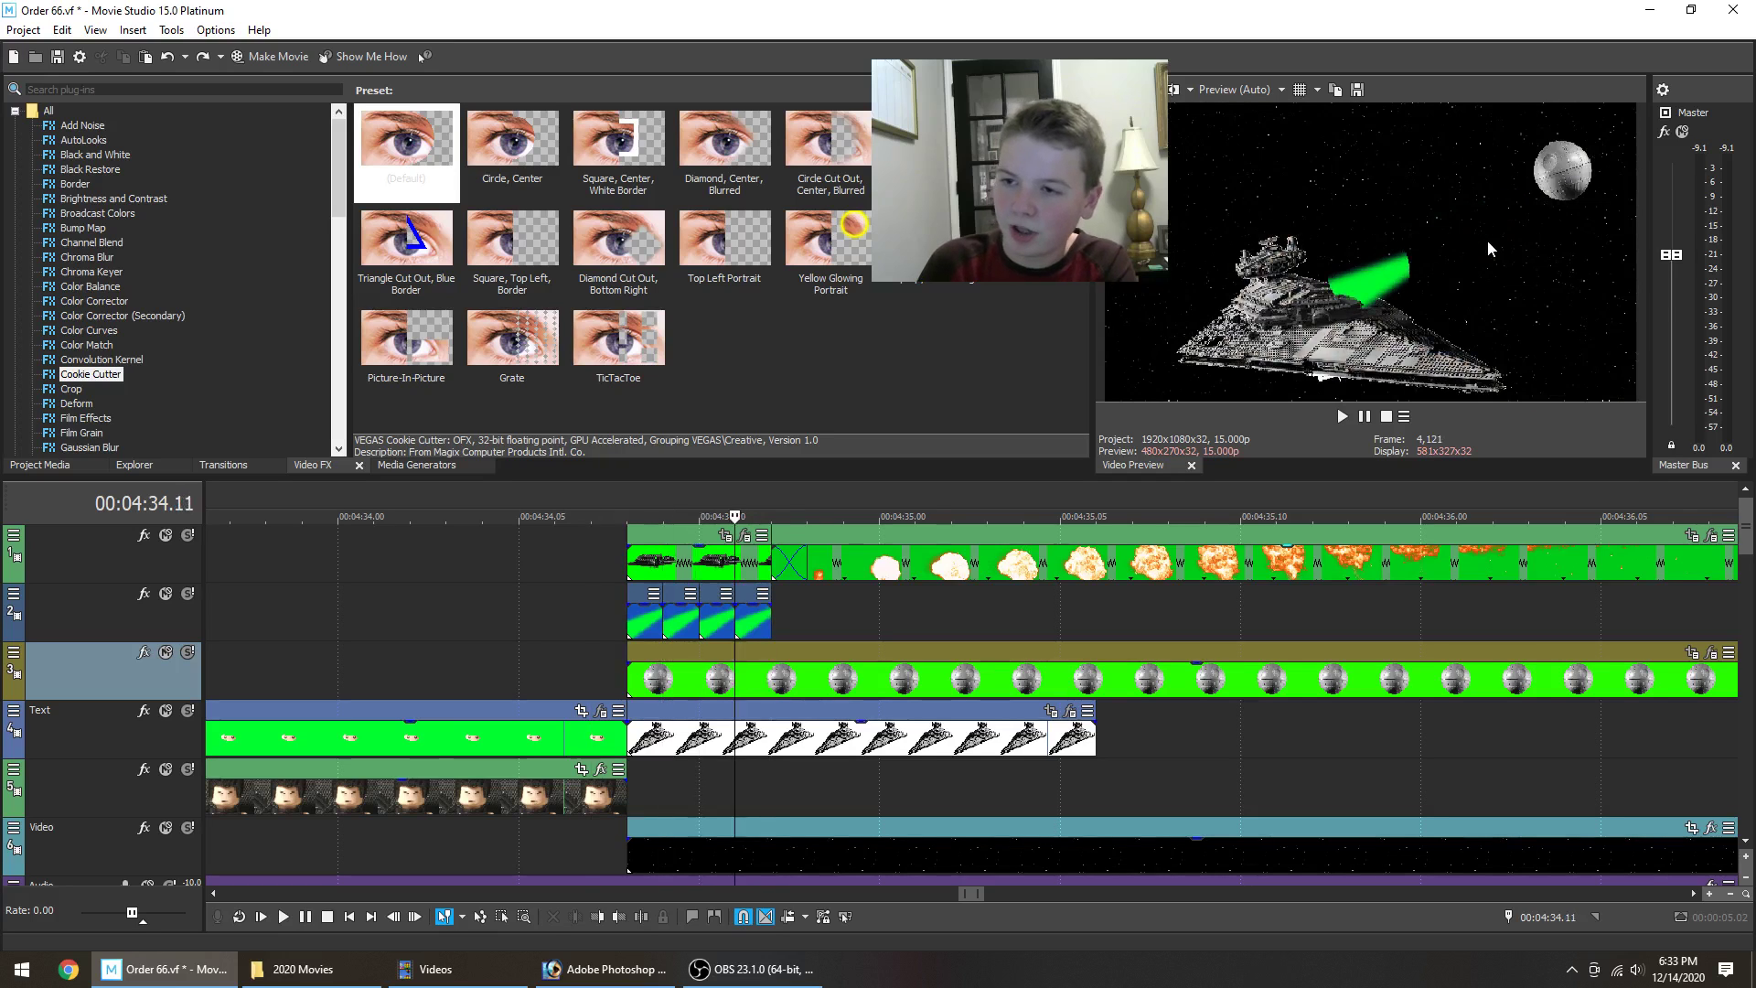
key(Right)
key(Right)
key(Right)
key(Right)
key(Right)
key(Right)
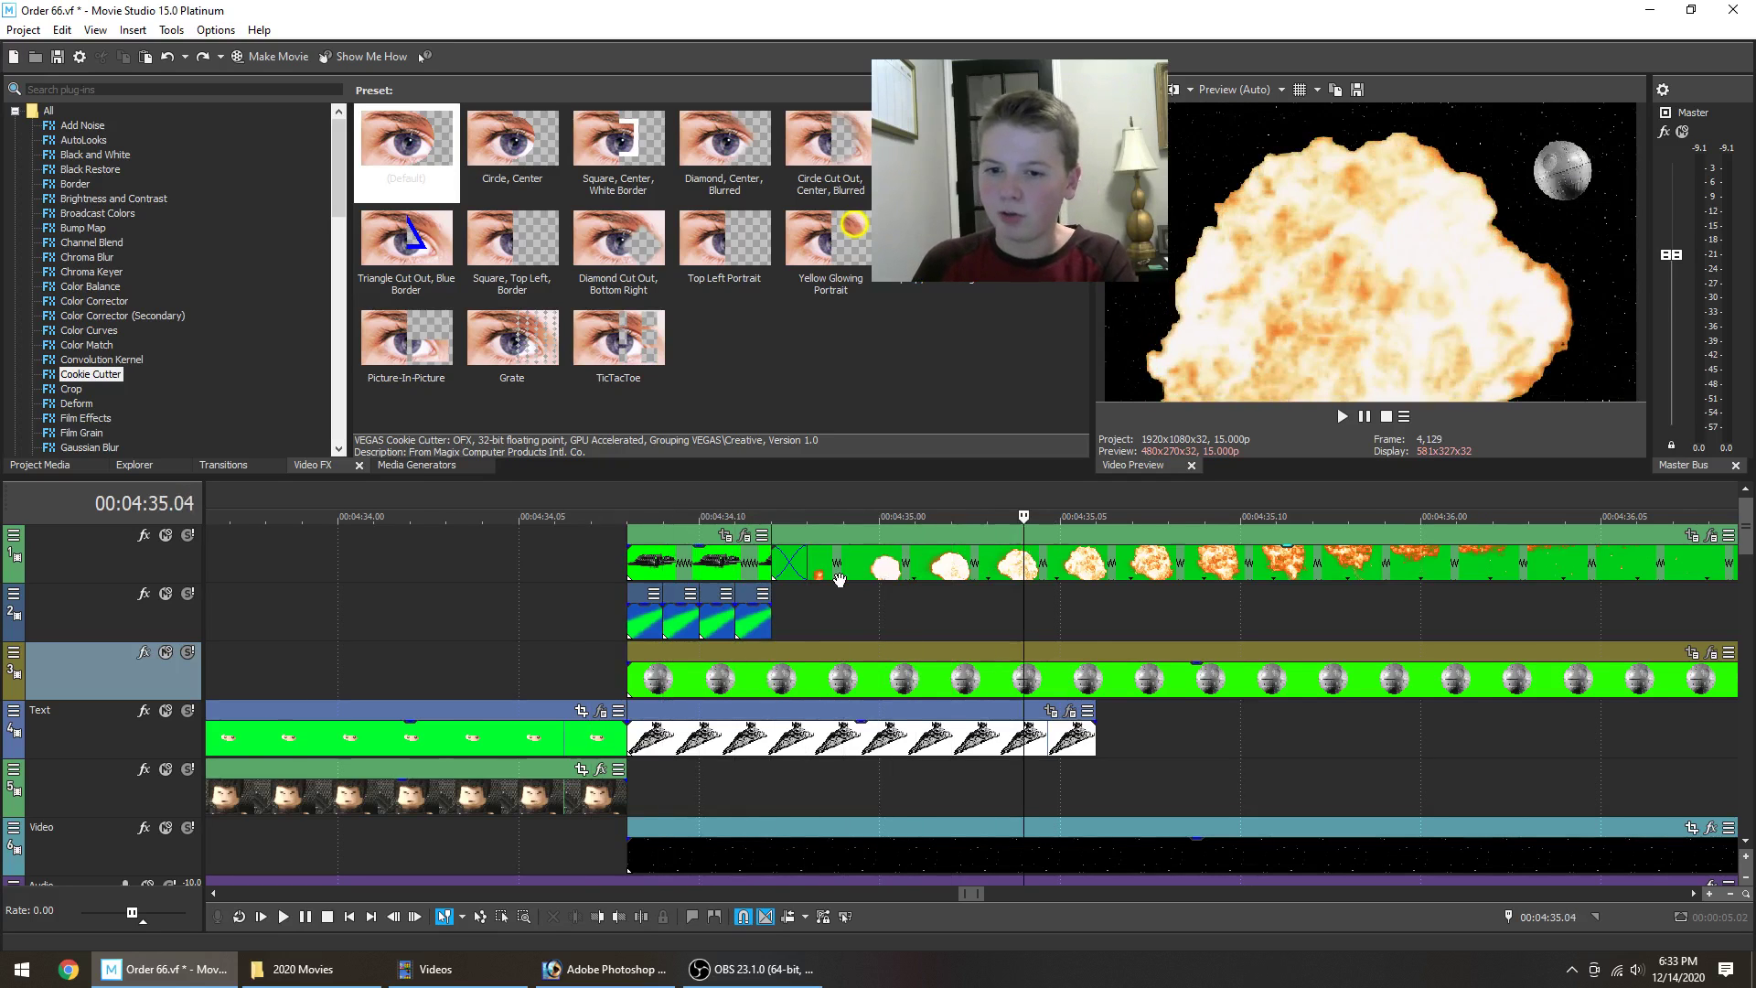
scroll(839, 578, down, 2)
scroll(839, 578, down, 1)
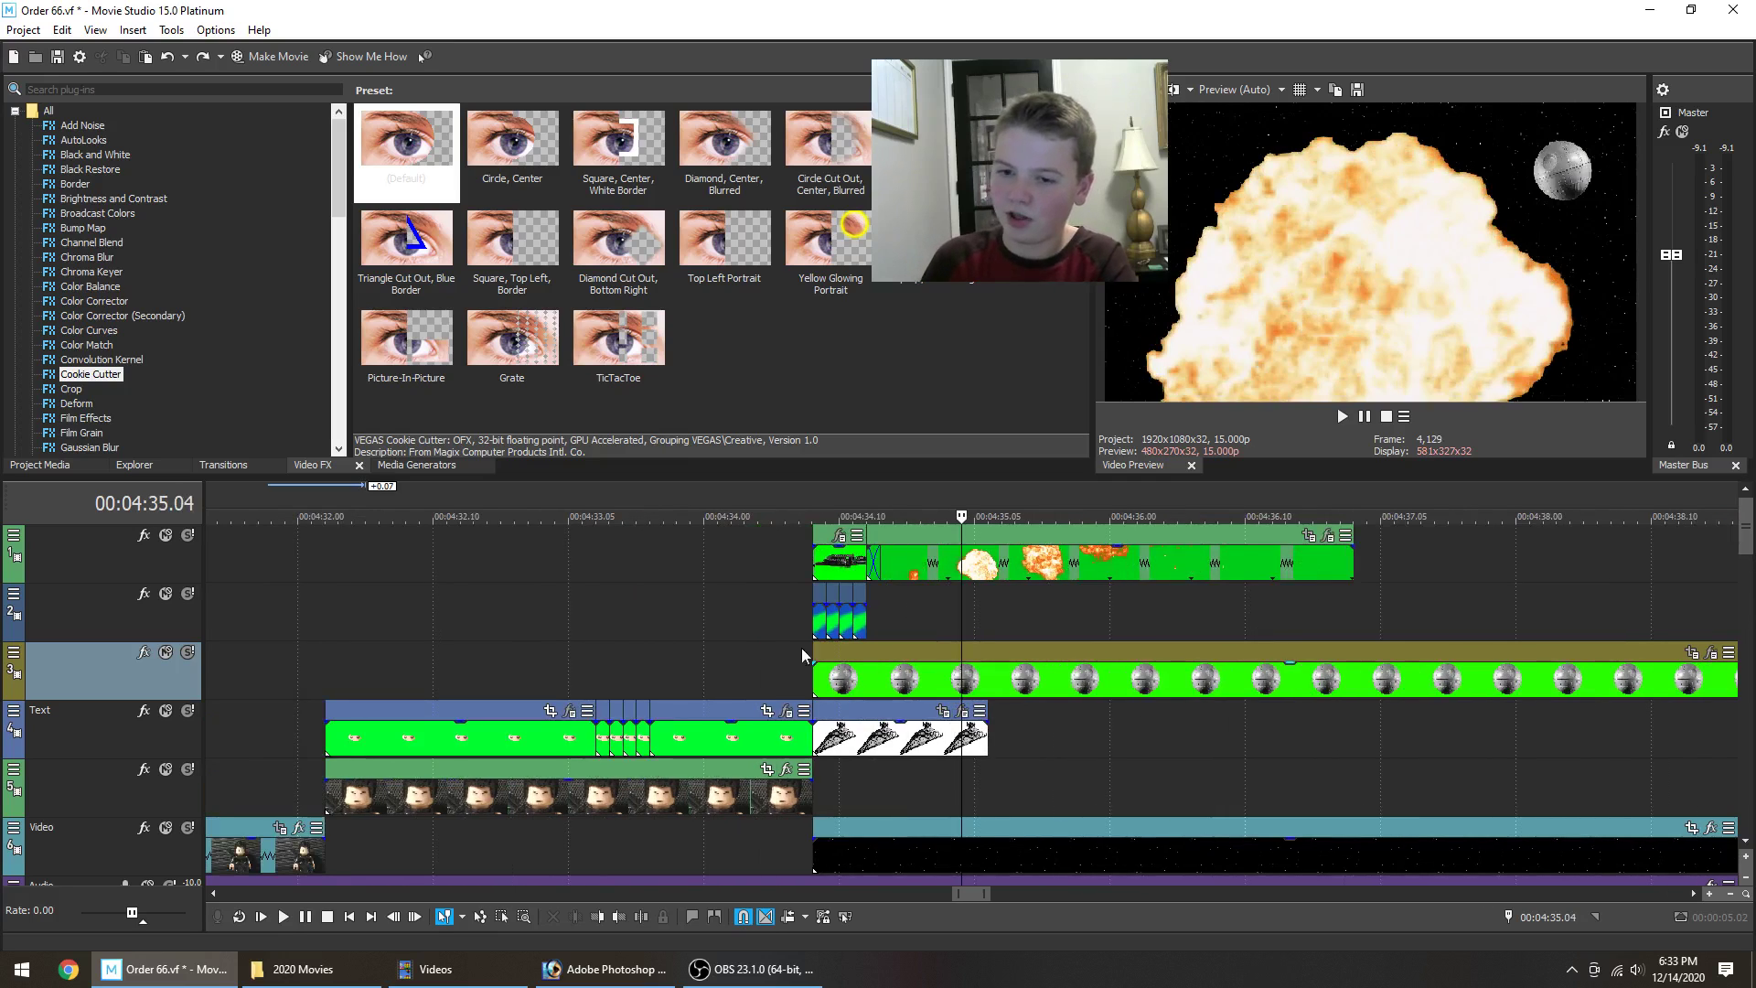
click(808, 562)
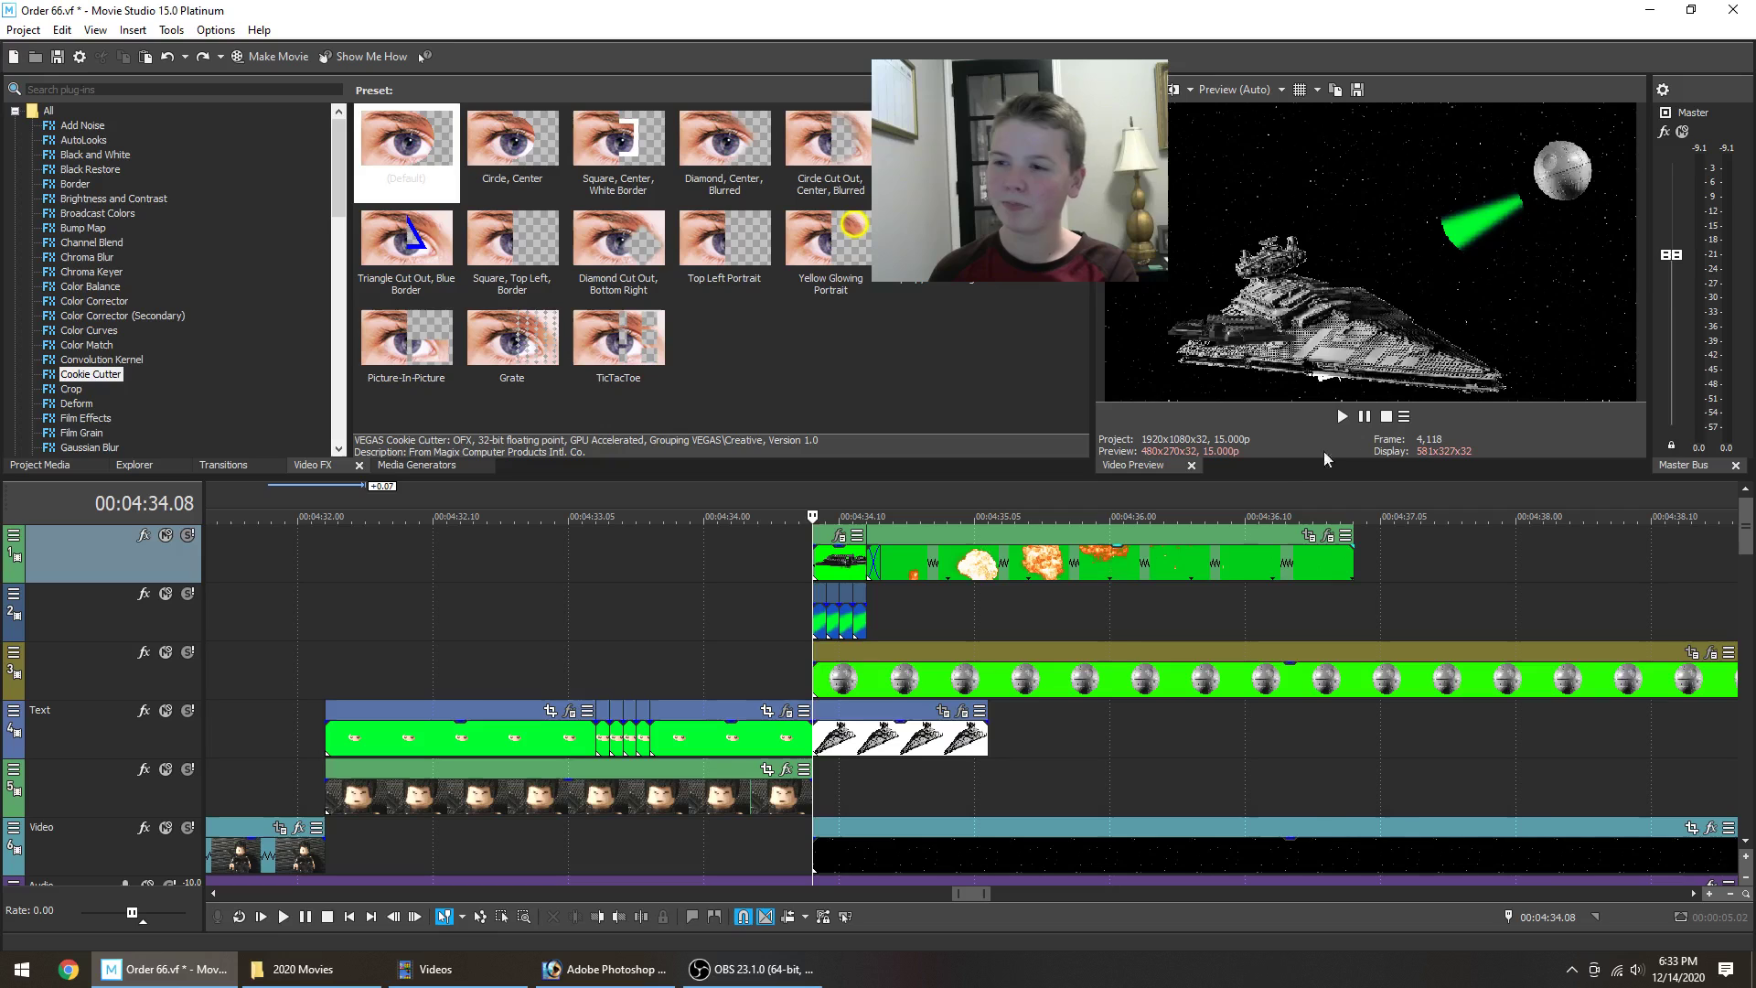
Return the playhead to the scowling Lego face close-up at 00:04:32.02, before the beam shot.
key(Left)
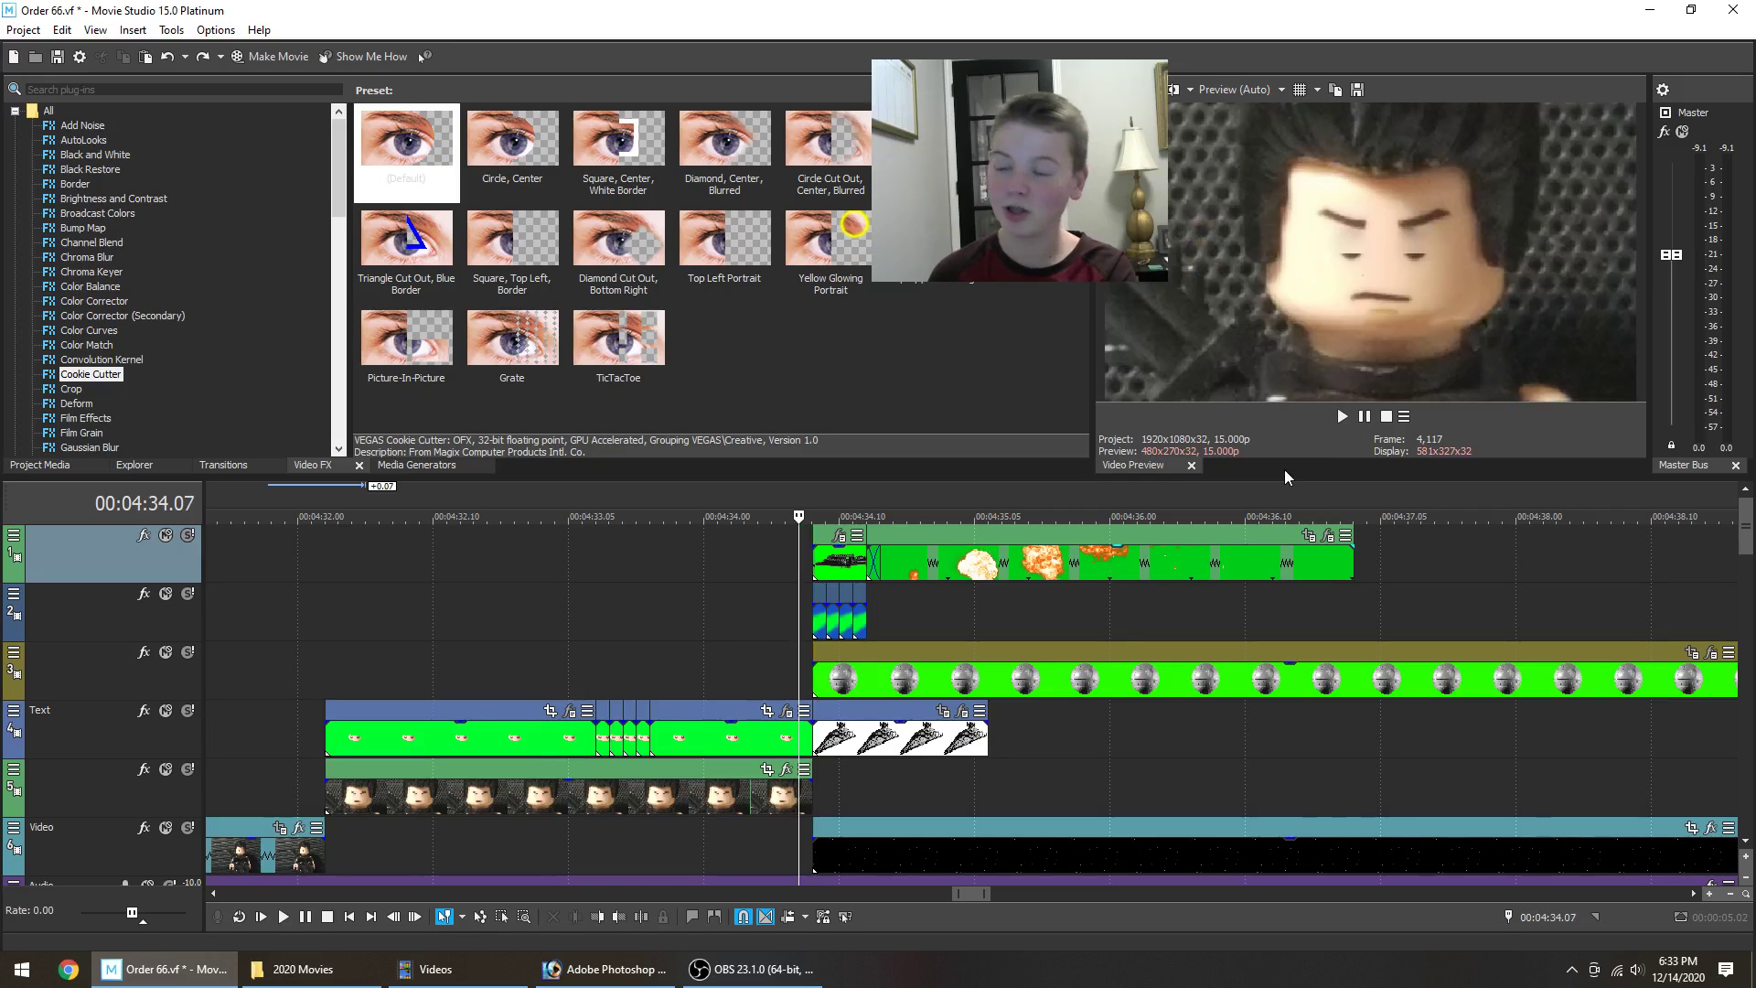
scroll(829, 635, down, 3)
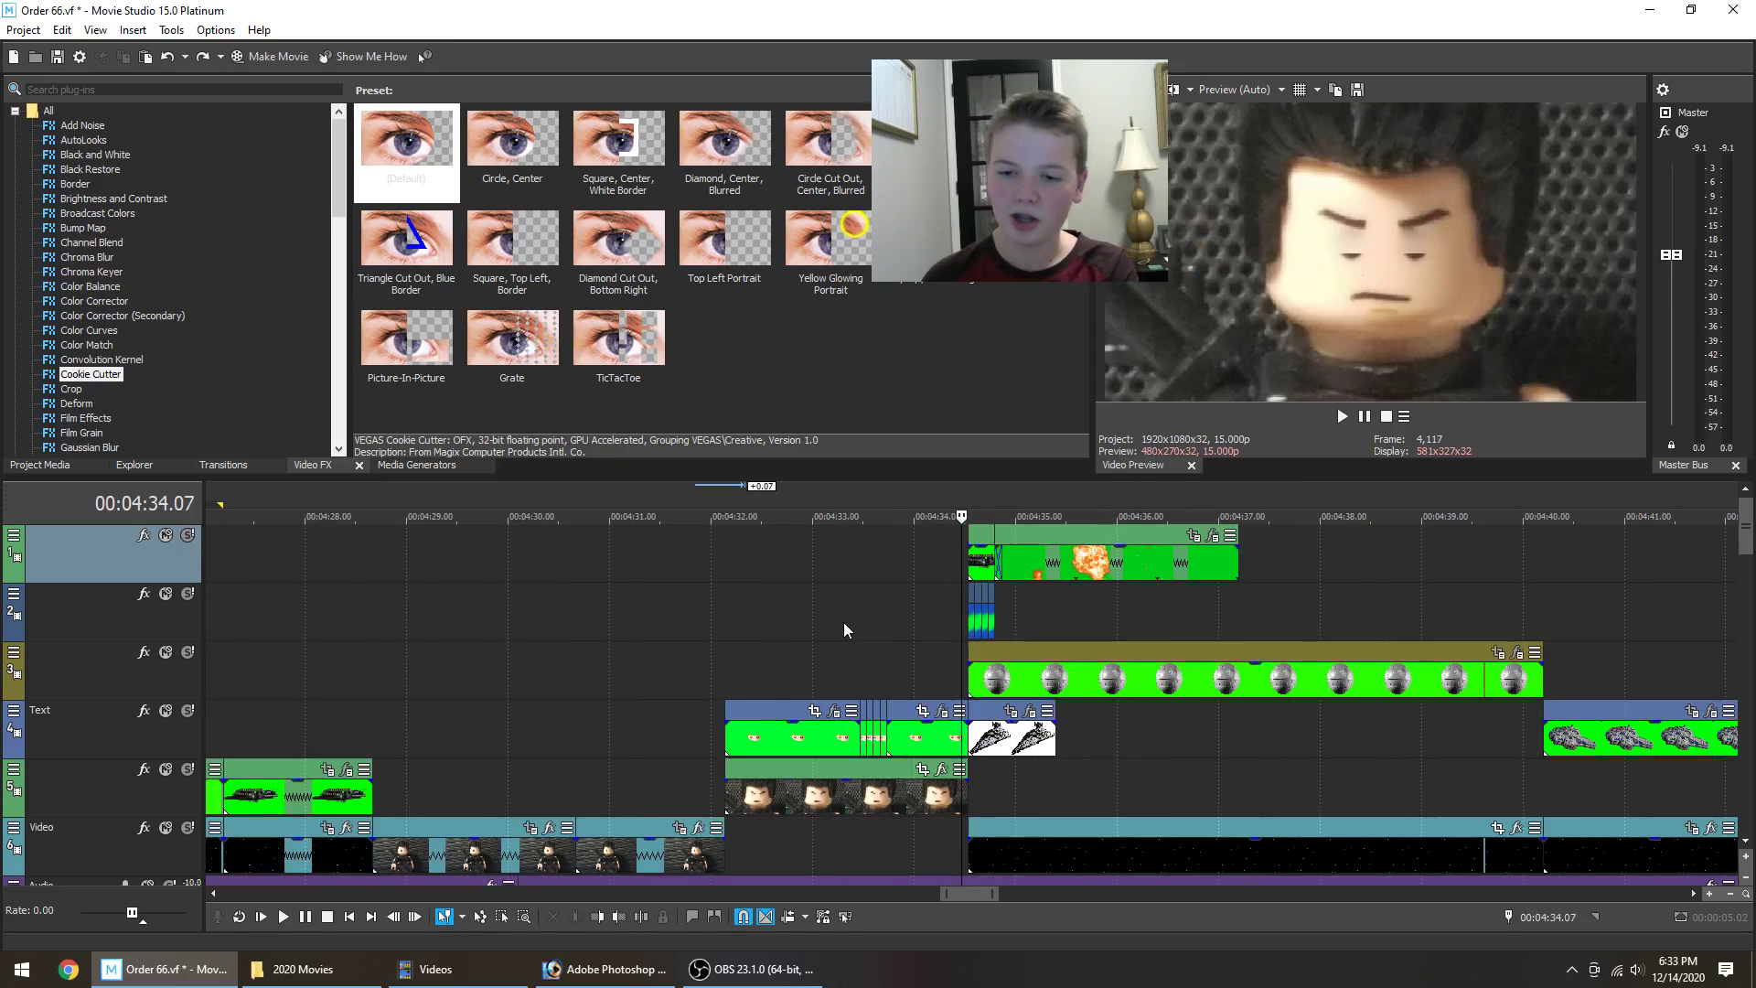
click(726, 618)
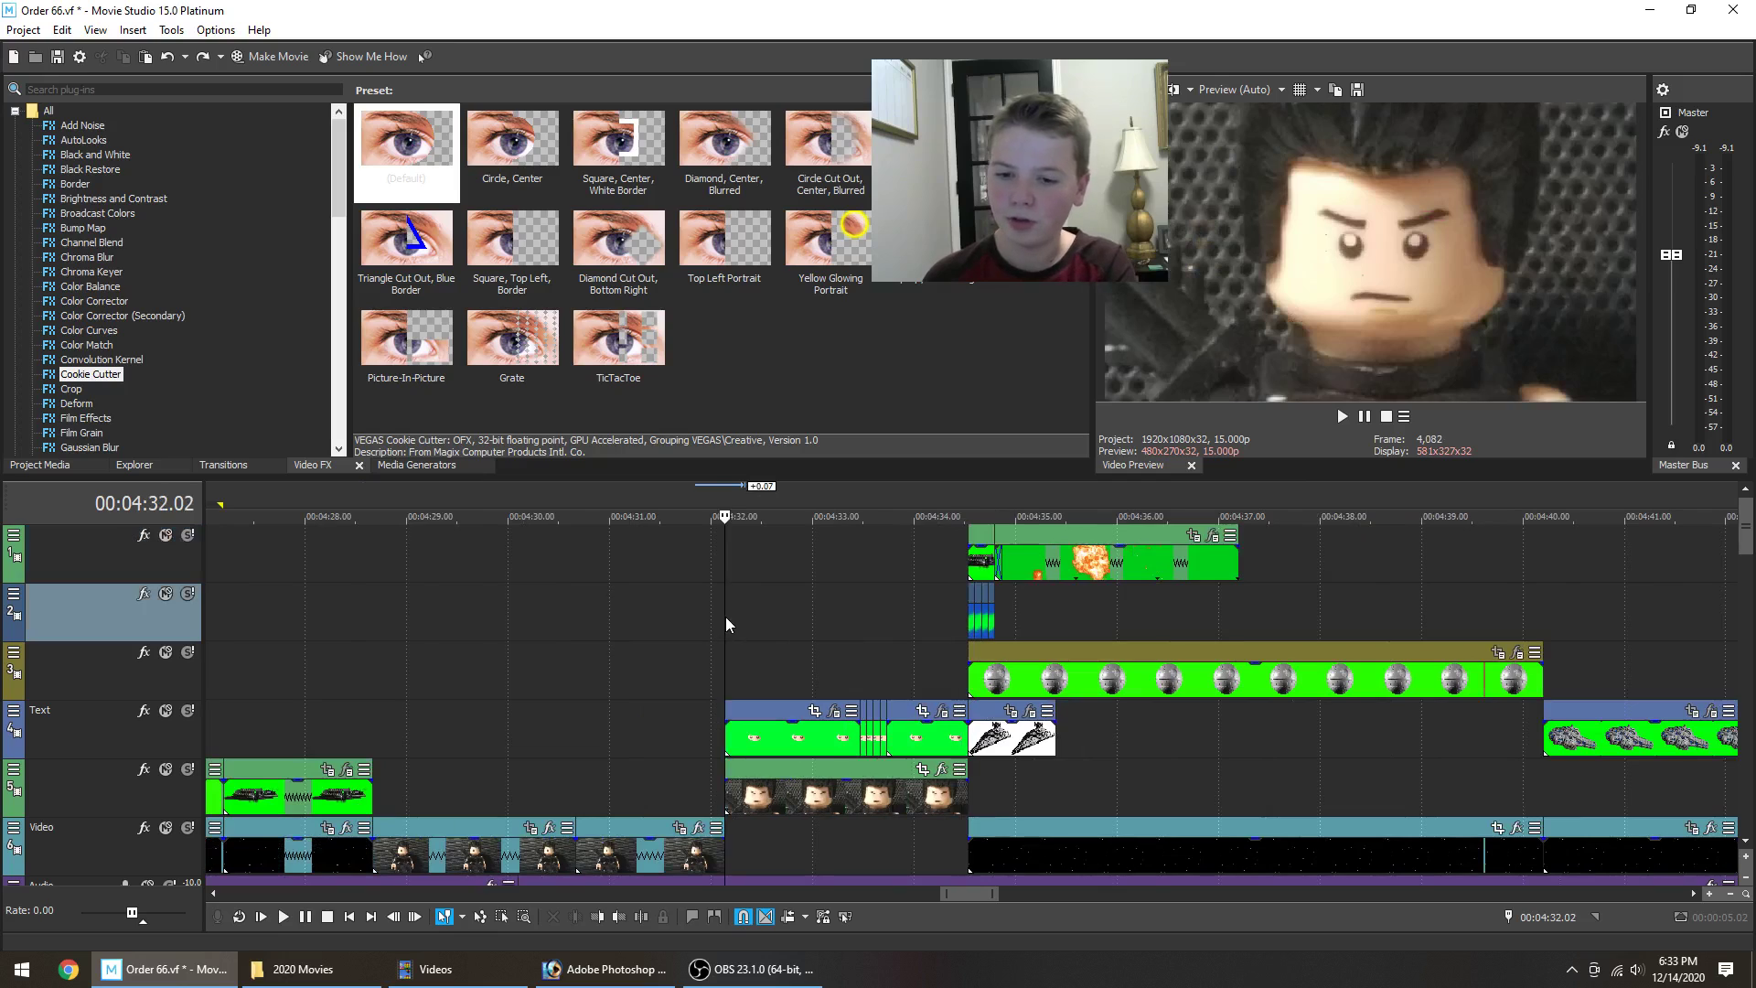